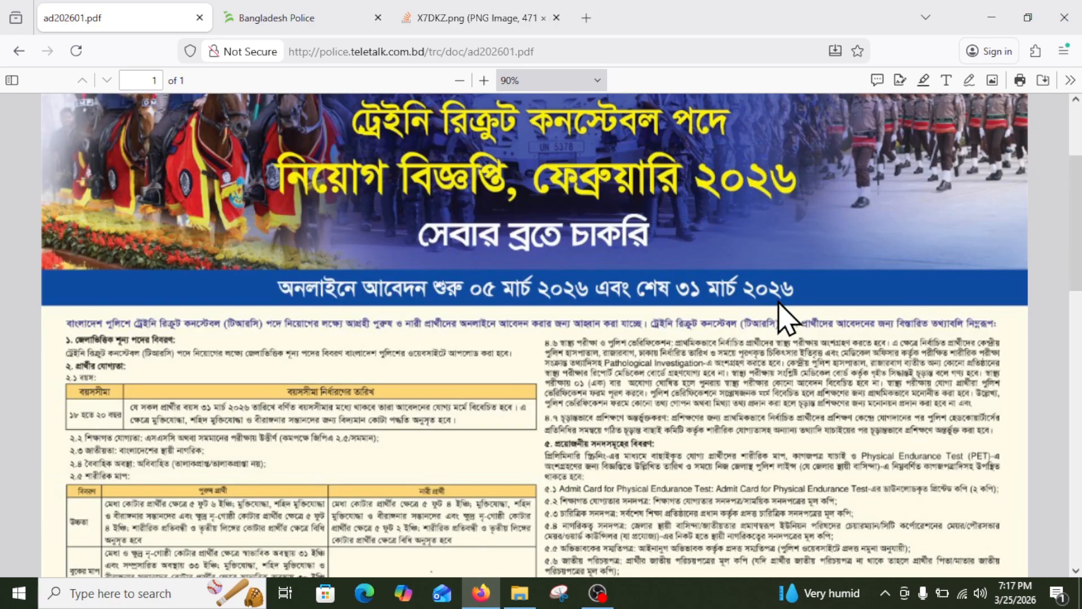
Scroll through ad202601.pdf to the online application rules section for reading.
{"action": "scroll", "coordinate": [561, 327], "scroll_direction": "down", "scroll_amount": 7}
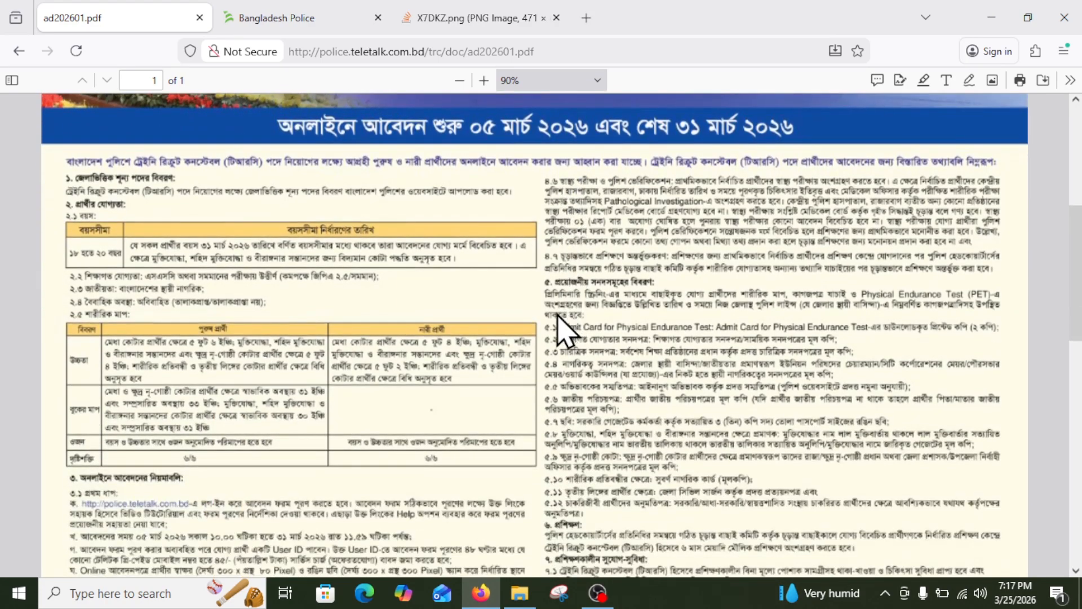
{"action": "scroll", "coordinate": [558, 333], "scroll_direction": "down", "scroll_amount": 10}
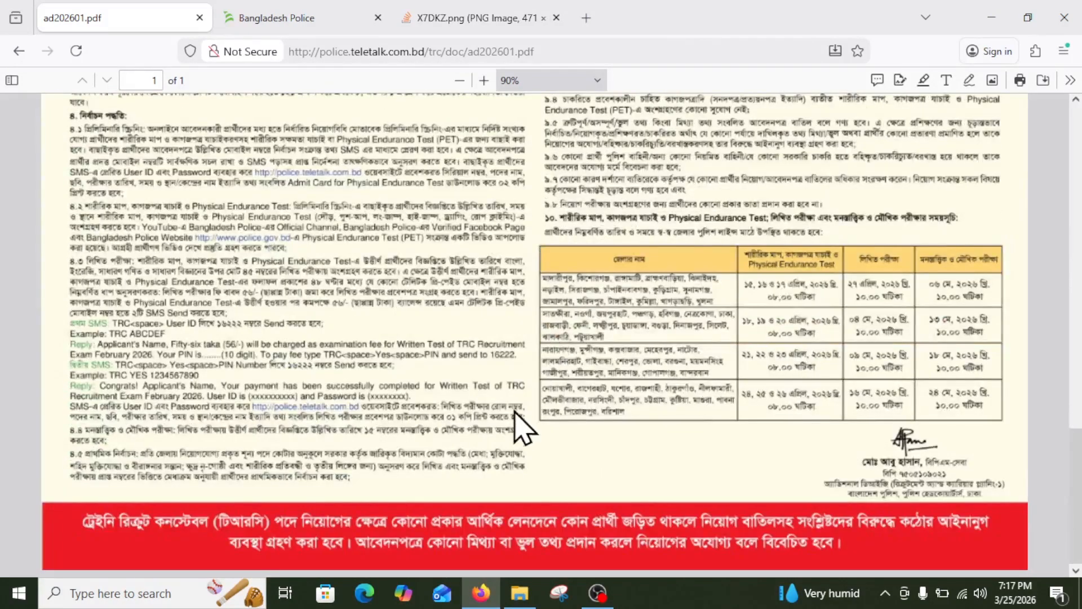
{"action": "scroll", "coordinate": [551, 426], "scroll_direction": "up", "scroll_amount": 17}
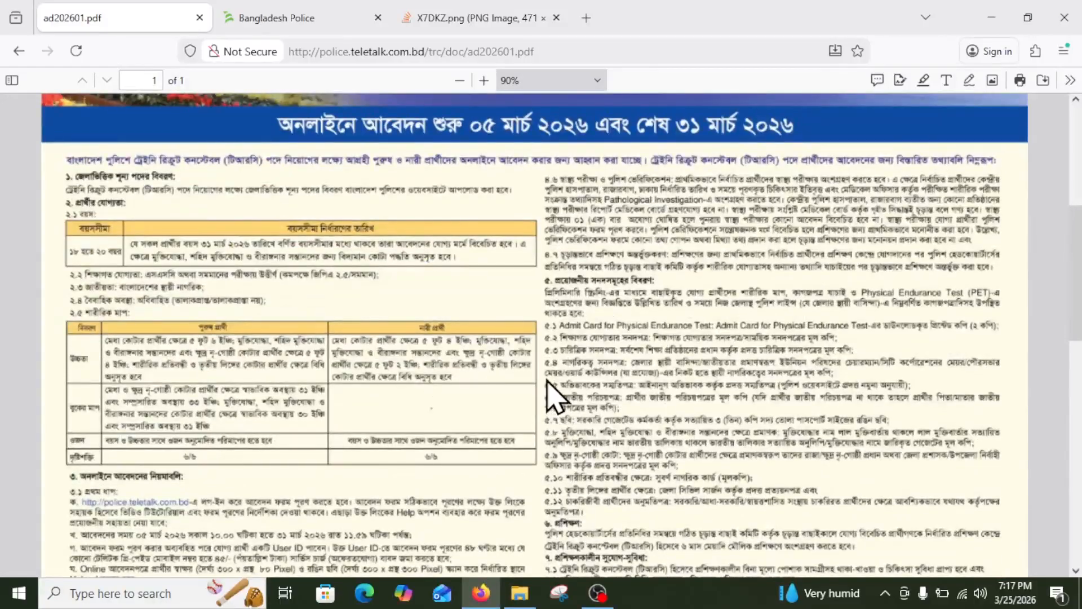
{"action": "scroll", "coordinate": [547, 375], "scroll_direction": "down", "scroll_amount": 8}
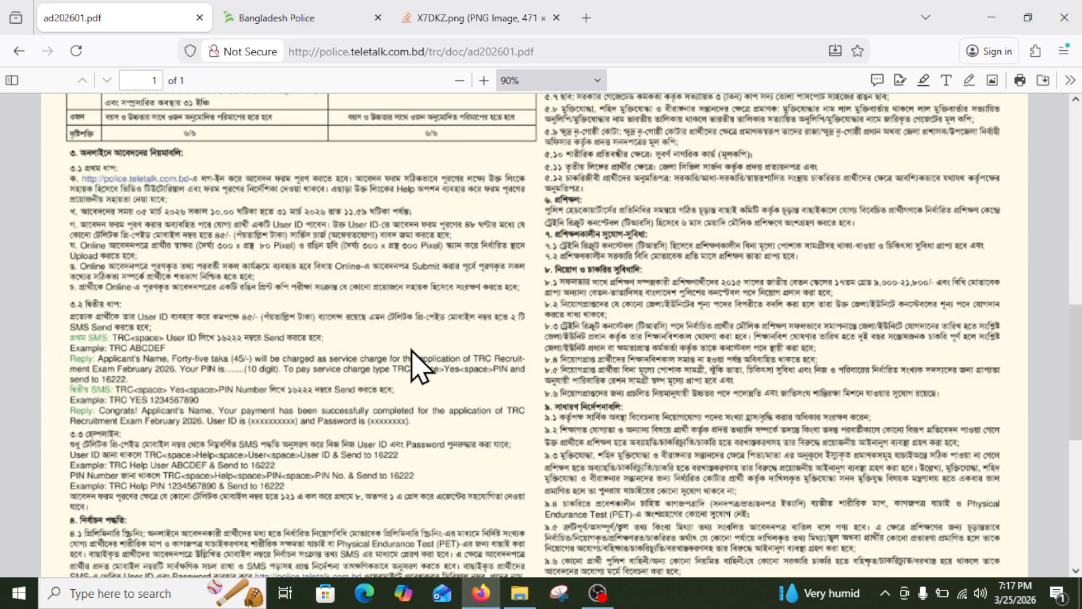
{"action": "scroll", "coordinate": [411, 361], "scroll_direction": "up", "scroll_amount": 6}
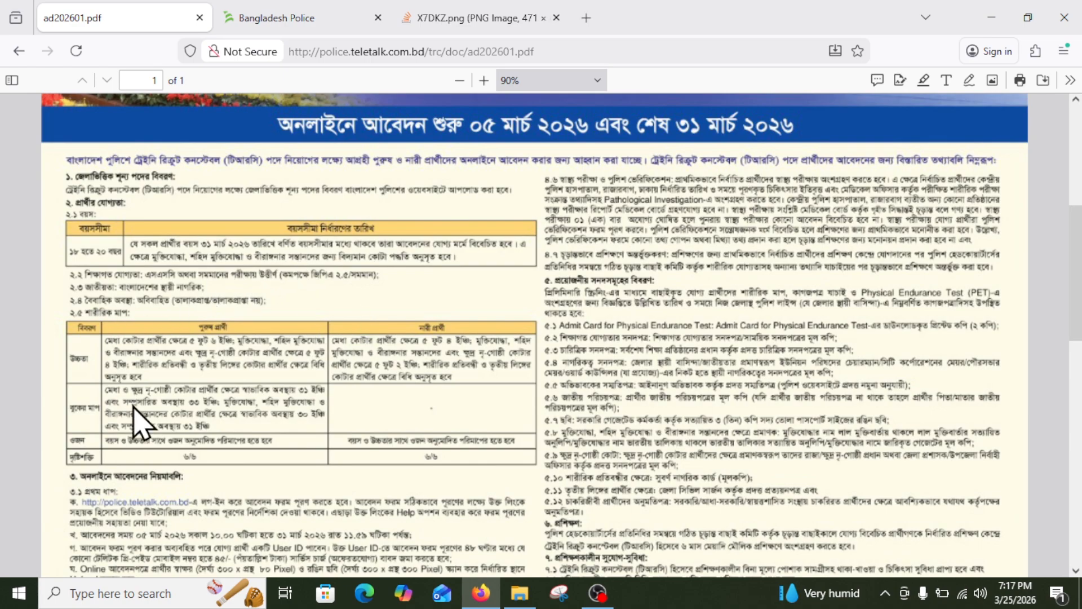
{"action": "scroll", "coordinate": [250, 389], "scroll_direction": "down", "scroll_amount": 5}
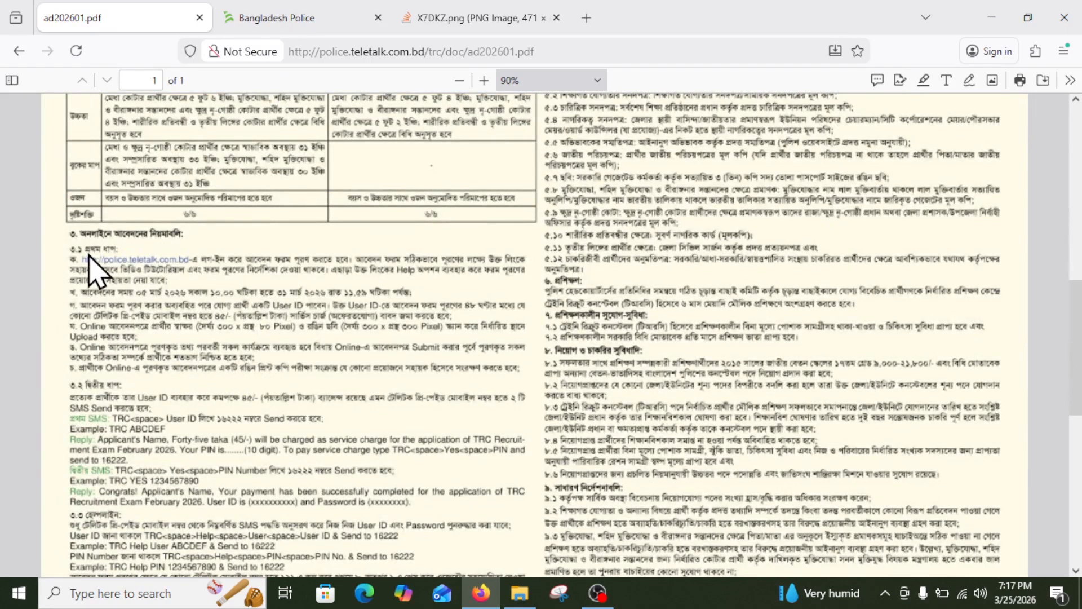
{"action": "scroll", "coordinate": [89, 272], "scroll_direction": "up", "scroll_amount": 4, "text": "ctrl"}
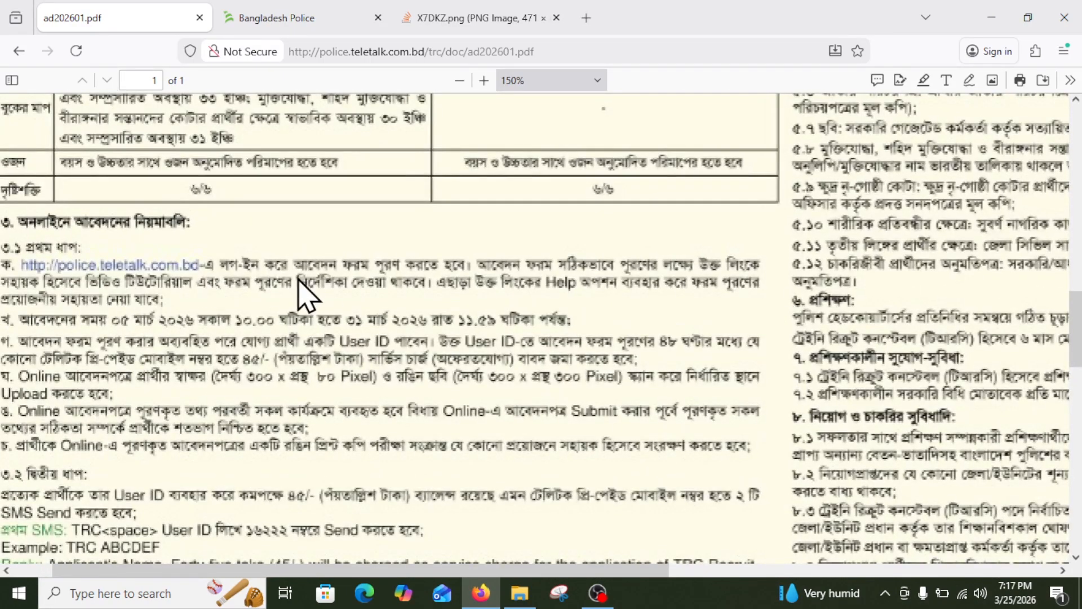
Scroll through the recruitment notice from the banner toward the exam schedule.
{"action": "scroll", "coordinate": [338, 304], "scroll_direction": "down", "scroll_amount": 5, "text": "ctrl"}
{"action": "scroll", "coordinate": [564, 293], "scroll_direction": "up", "scroll_amount": 1, "text": "ctrl"}
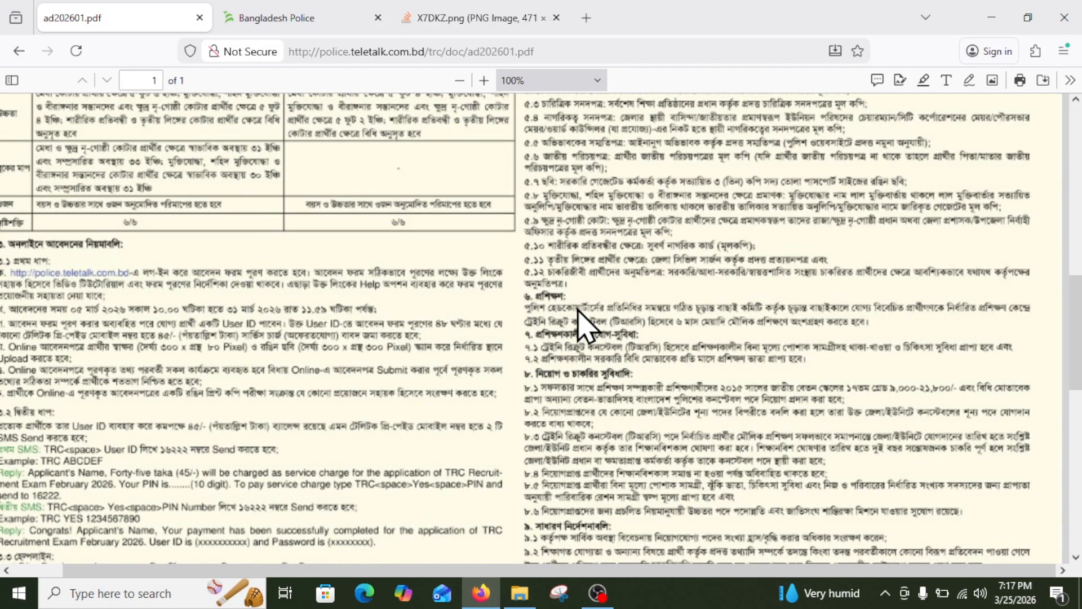
{"action": "scroll", "coordinate": [417, 461], "scroll_direction": "down", "scroll_amount": 2, "text": "ctrl"}
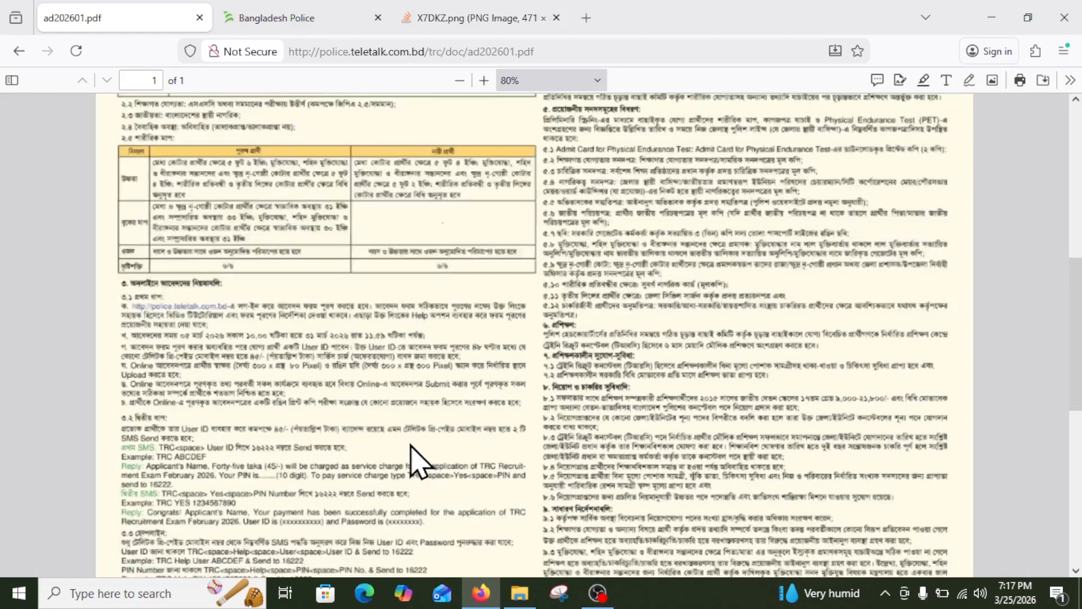
{"action": "scroll", "coordinate": [387, 330], "scroll_direction": "up", "scroll_amount": 6}
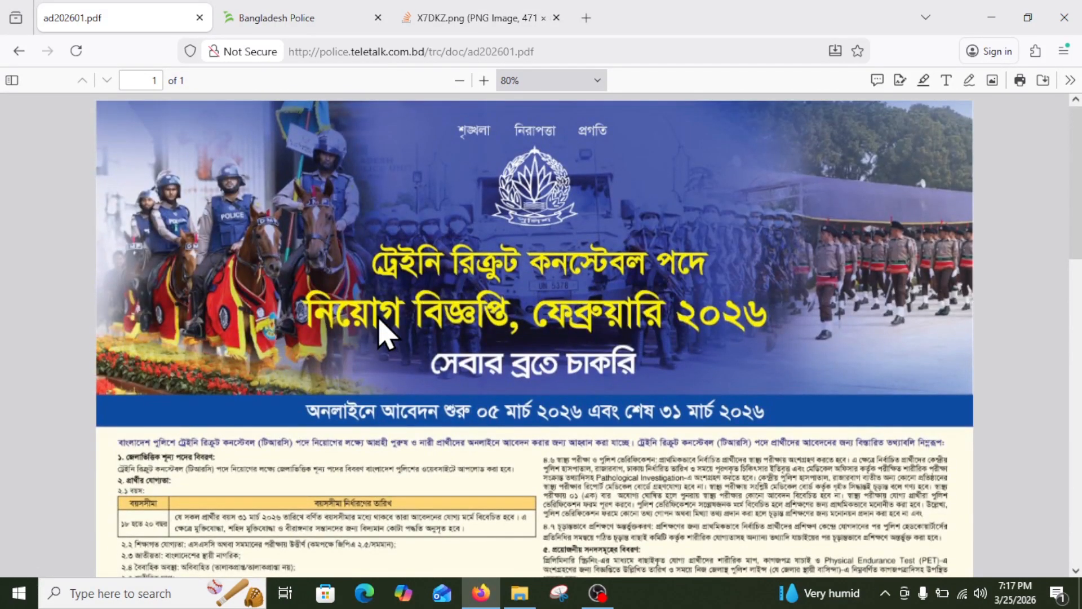
{"action": "scroll", "coordinate": [386, 330], "scroll_direction": "down", "scroll_amount": 6}
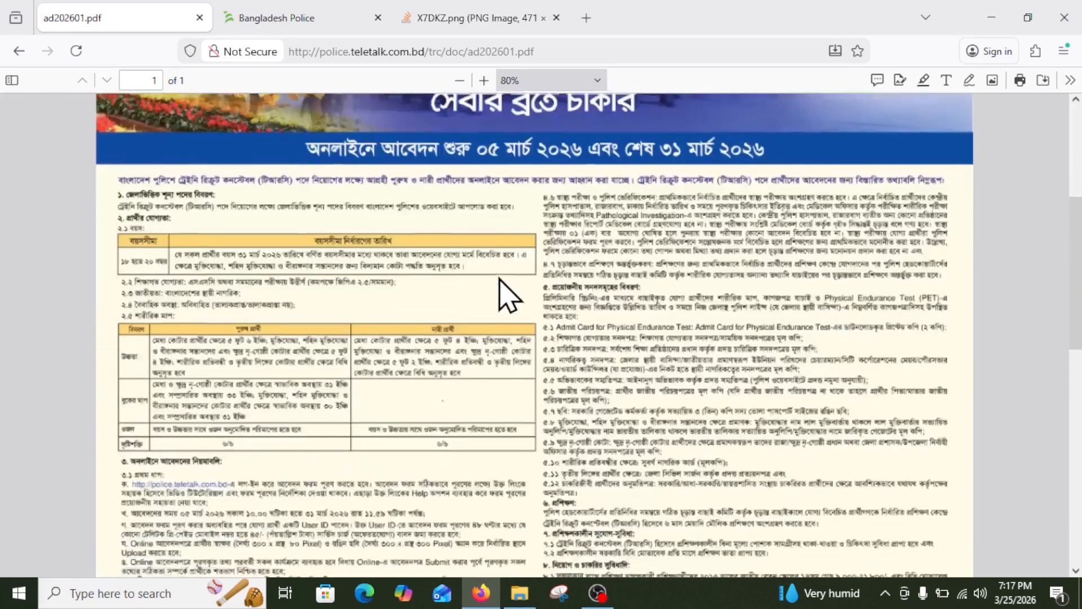
{"action": "scroll", "coordinate": [278, 363], "scroll_direction": "down", "scroll_amount": 2}
{"action": "scroll", "coordinate": [276, 361], "scroll_direction": "up", "scroll_amount": 2}
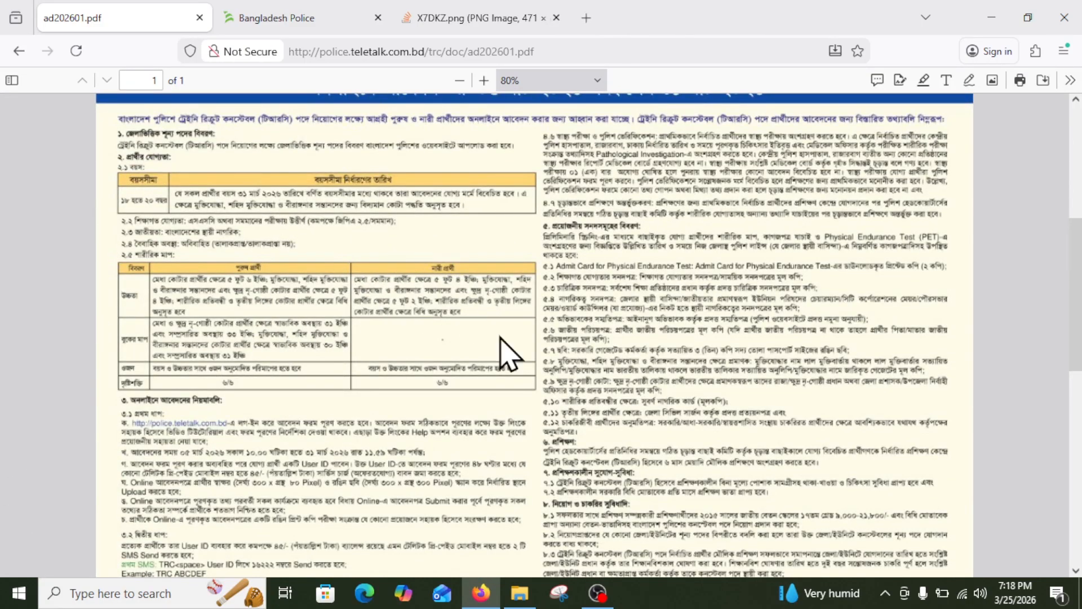
Settle on the SMS fee payment instructions, then view the phone menu screenshot tab.
{"action": "scroll", "coordinate": [372, 327], "scroll_direction": "down", "scroll_amount": 6}
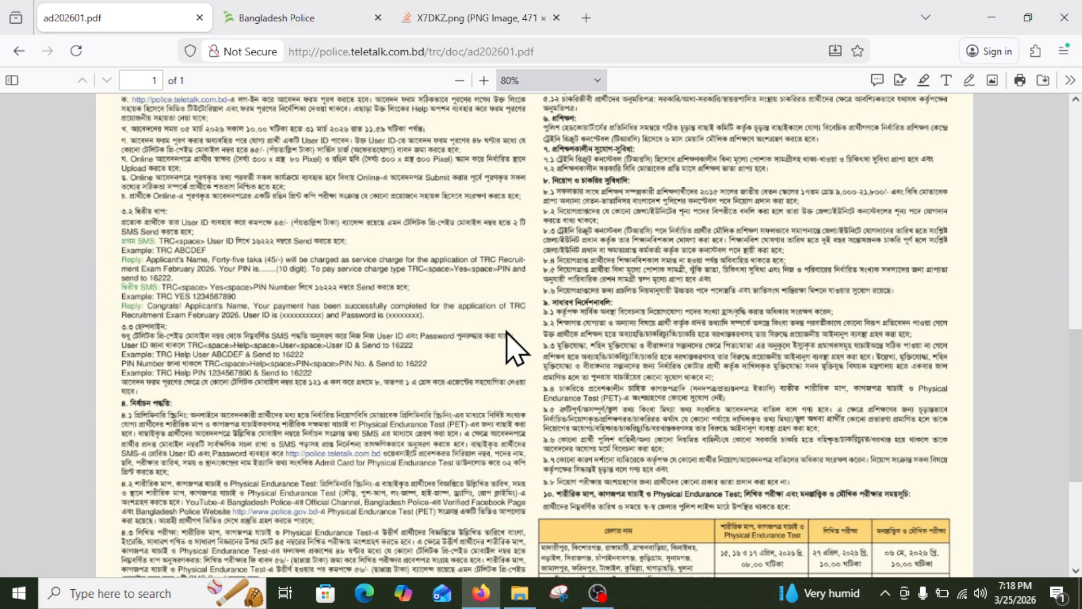
{"action": "scroll", "coordinate": [514, 347], "scroll_direction": "down", "scroll_amount": 4}
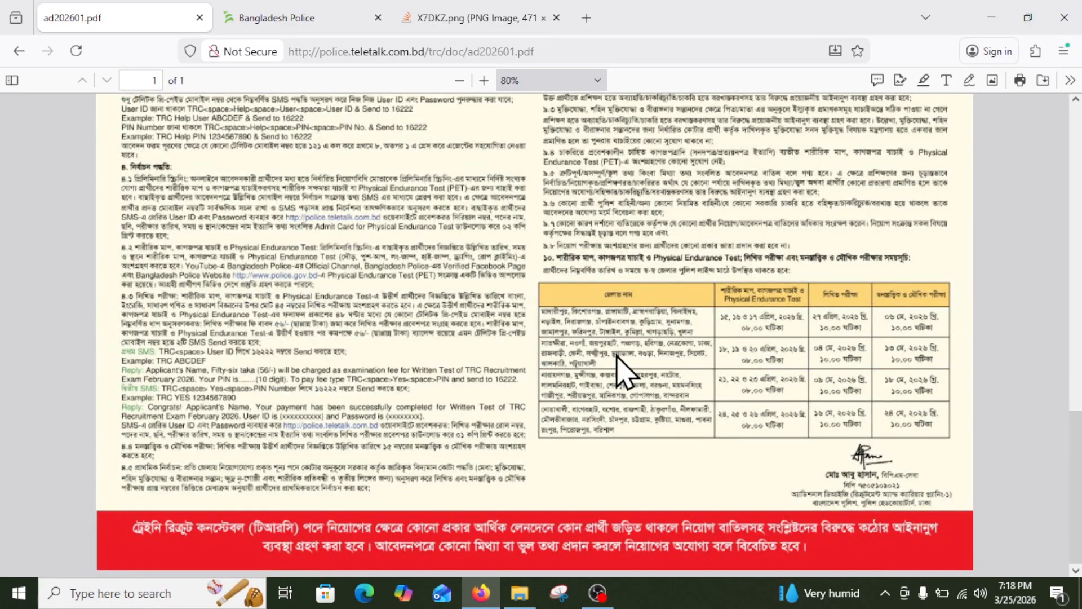
{"action": "scroll", "coordinate": [620, 373], "scroll_direction": "up", "scroll_amount": 3}
{"action": "scroll", "coordinate": [631, 339], "scroll_direction": "down", "scroll_amount": 1}
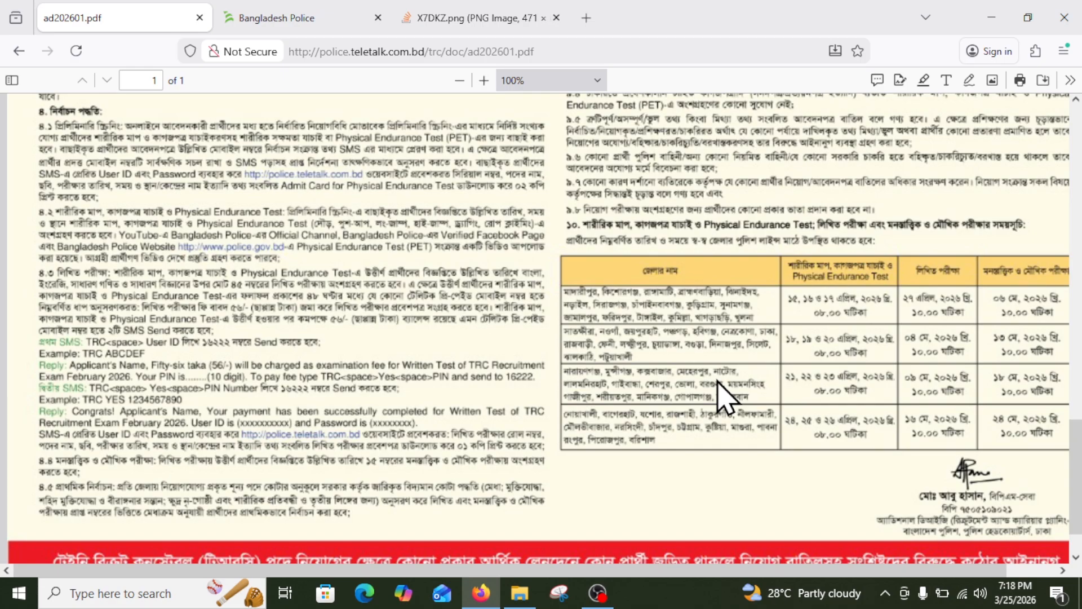
{"action": "scroll", "coordinate": [357, 273], "scroll_direction": "down", "scroll_amount": 3}
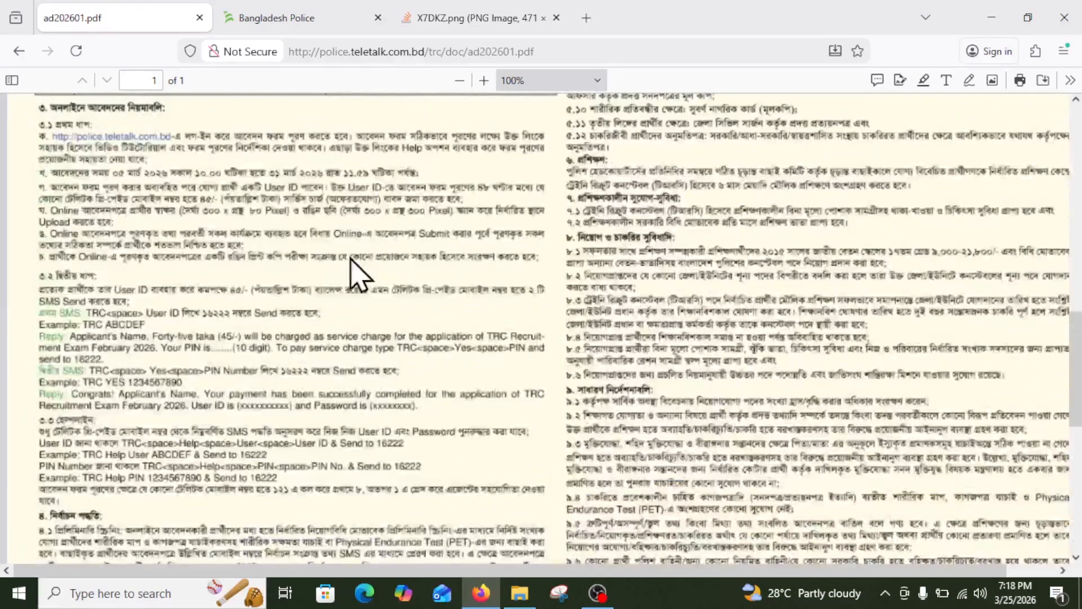
{"action": "scroll", "coordinate": [519, 310], "scroll_direction": "up", "scroll_amount": 2}
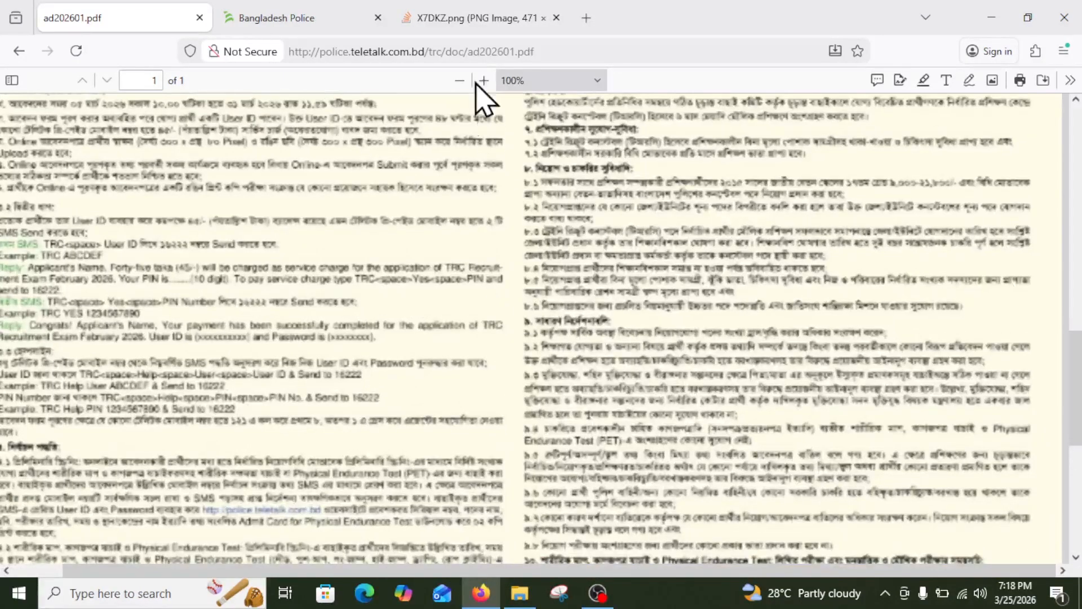
{"action": "left_click", "coordinate": [458, 19]}
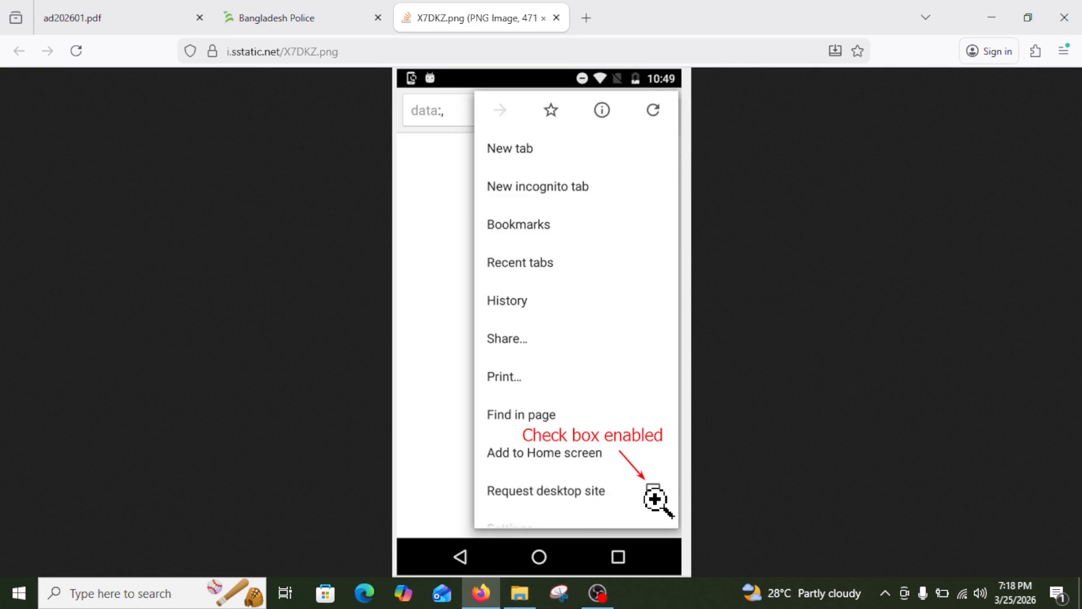
Open a new blank tab and close the phone menu screenshot tab.
{"action": "left_click", "coordinate": [262, 13]}
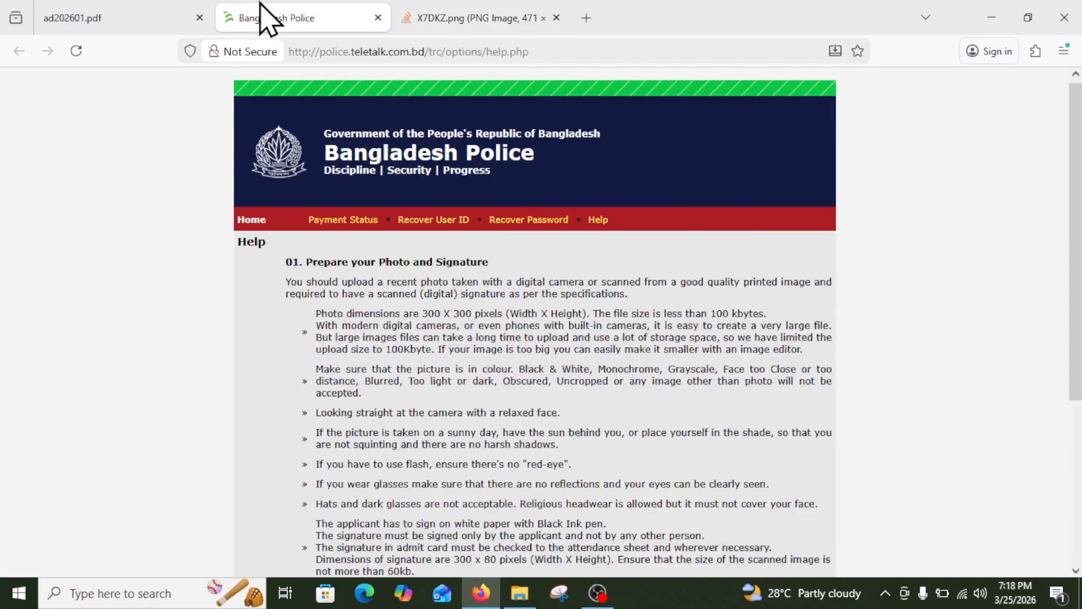
{"action": "left_click", "coordinate": [425, 8]}
{"action": "left_click", "coordinate": [586, 18]}
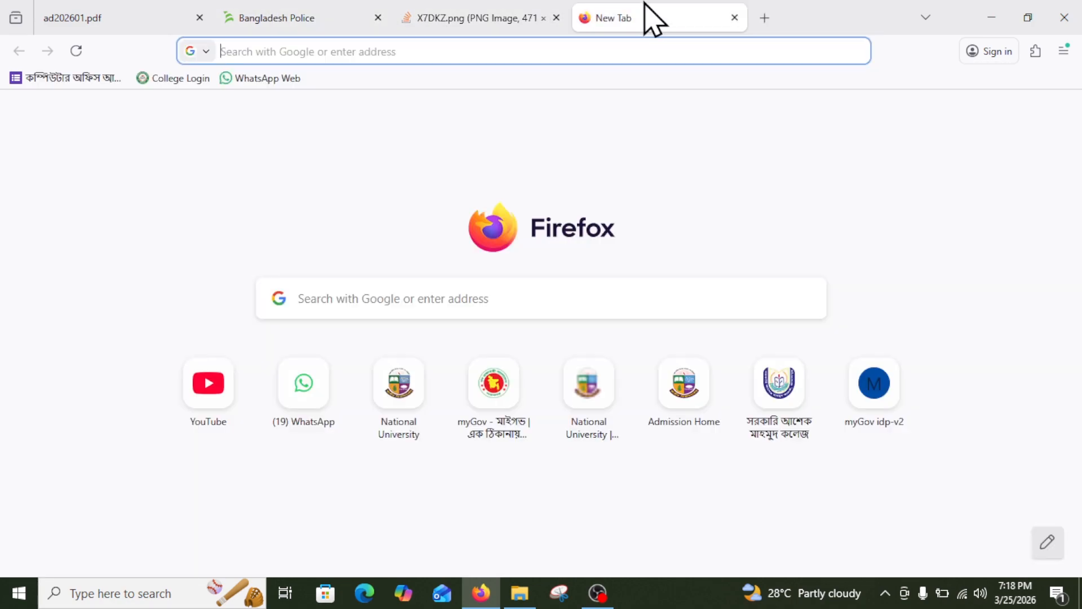
{"action": "left_click", "coordinate": [556, 18]}
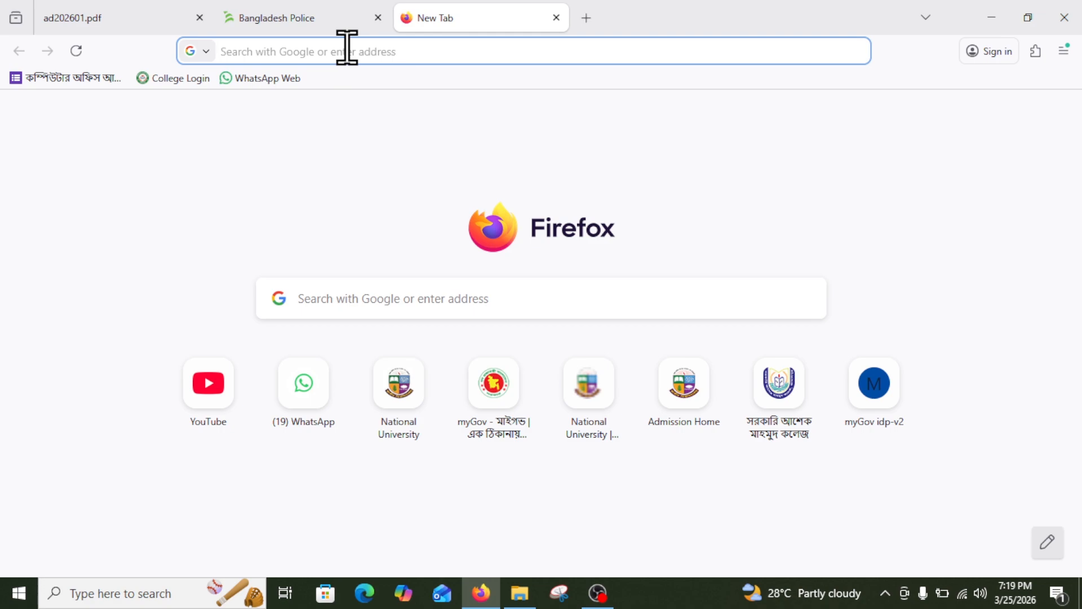
{"action": "type", "text": "http://police.teletalk.com.bd"}
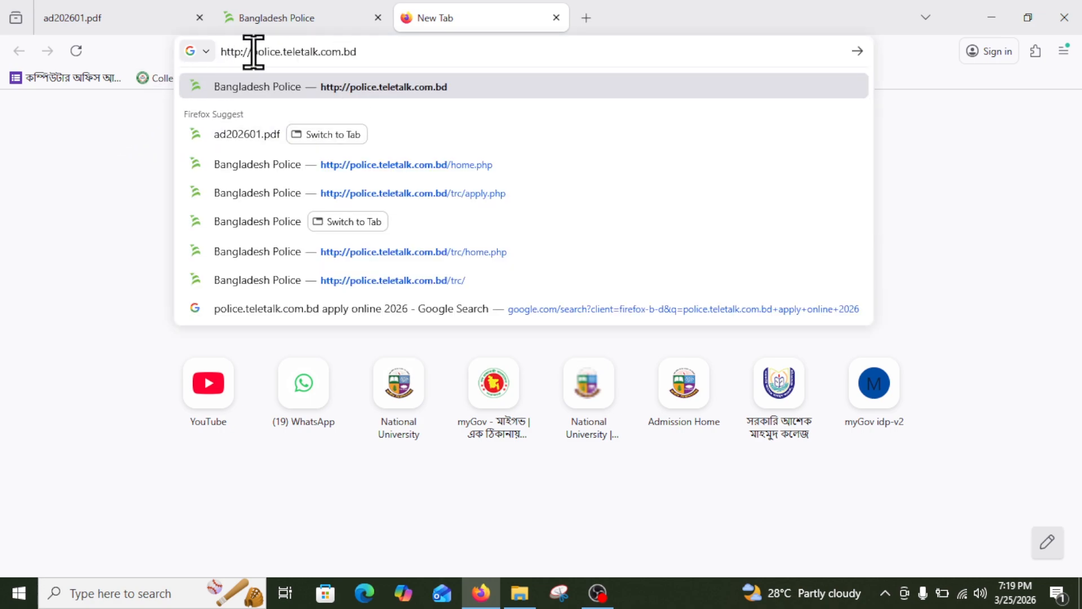
{"action": "left_click_drag", "start_coordinate": [251, 52], "coordinate": [133, 65]}
{"action": "key", "text": "BackSpace"}
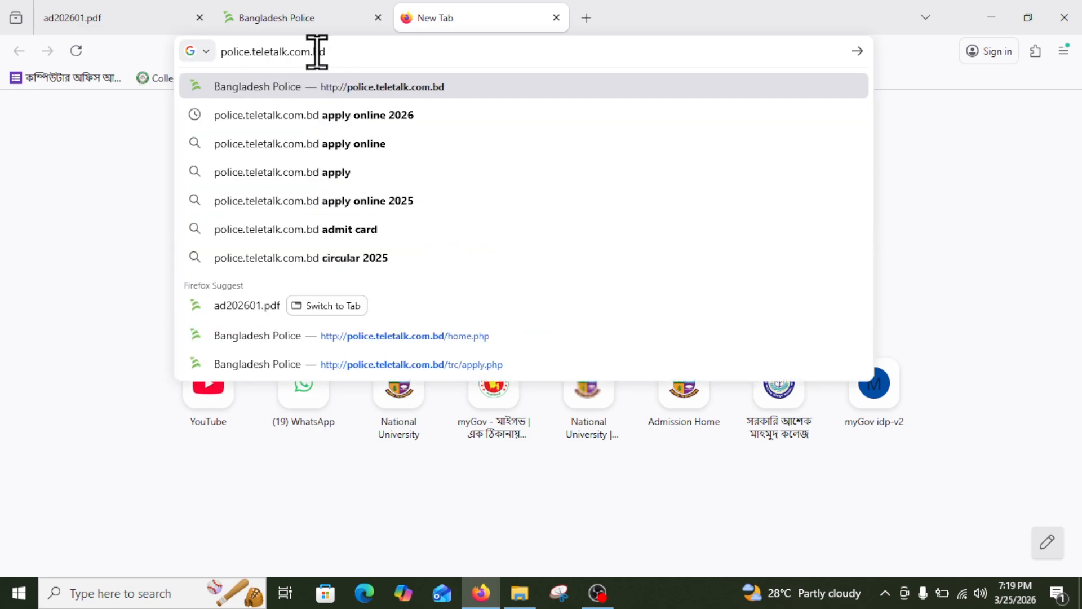
{"action": "left_click_drag", "start_coordinate": [336, 51], "coordinate": [12, 52]}
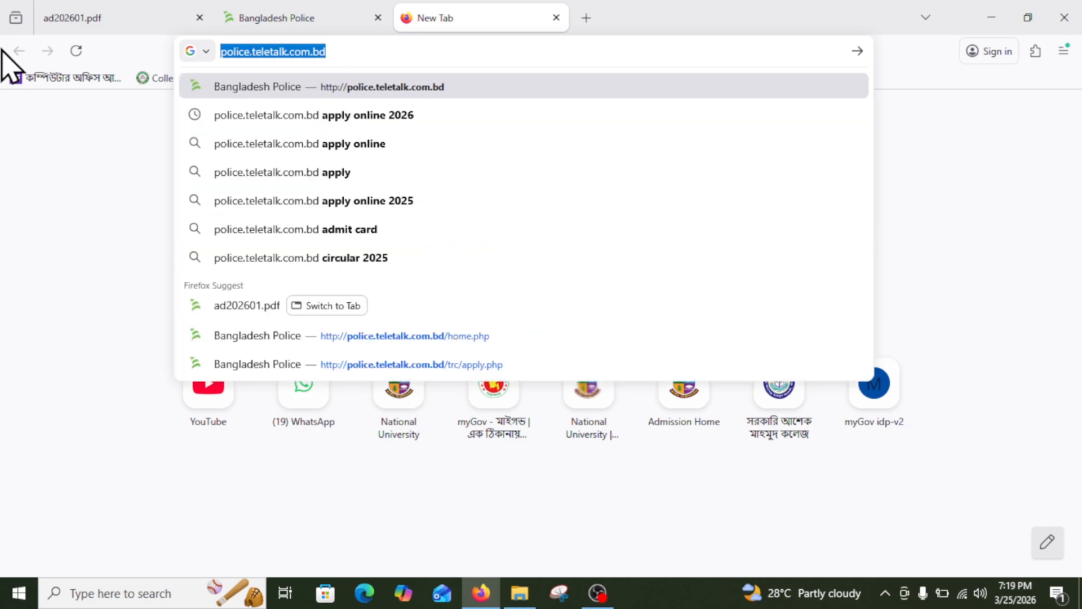
{"action": "key", "text": "Return"}
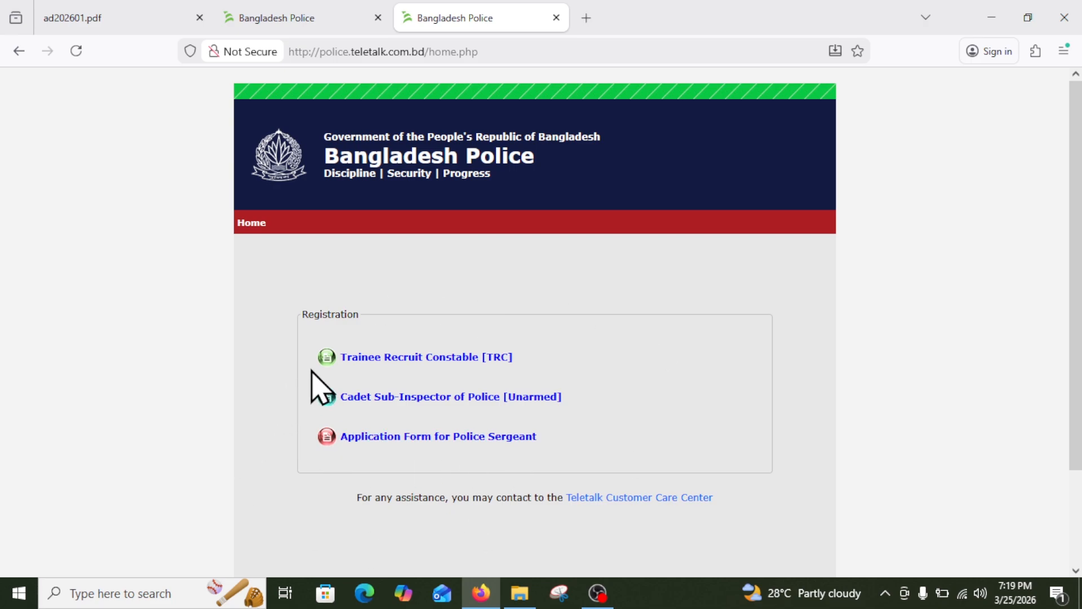
Open the 'Trainee Recruit Constable [TRC]' link under Registration.
{"action": "mouse_move", "coordinate": [301, 329]}
{"action": "left_mouse_down"}
{"action": "mouse_move", "coordinate": [507, 389]}
{"action": "mouse_move", "coordinate": [567, 376]}
{"action": "left_mouse_up"}
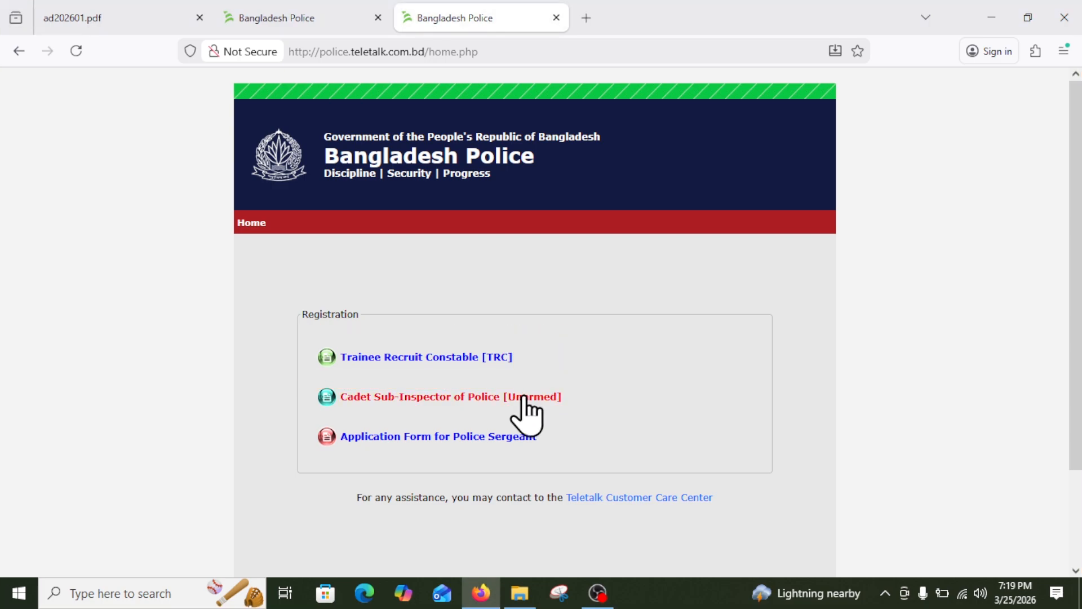
{"action": "left_click", "coordinate": [455, 357]}
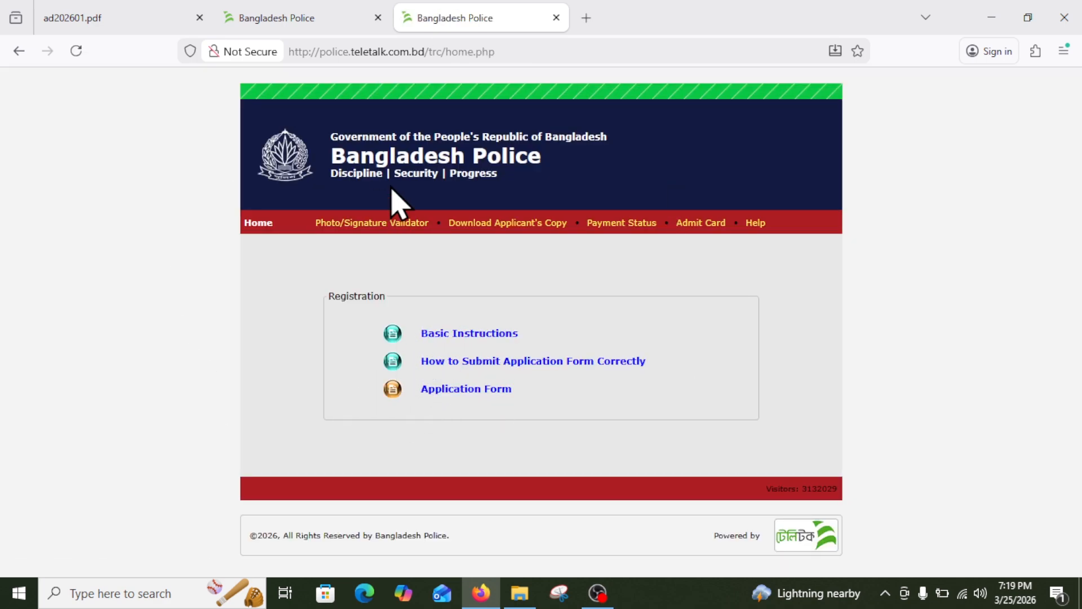
Open the Application Form link from the TRC section page.
{"action": "left_click", "coordinate": [119, 17]}
{"action": "left_click", "coordinate": [466, 18]}
{"action": "key", "text": "ctrl+2"}
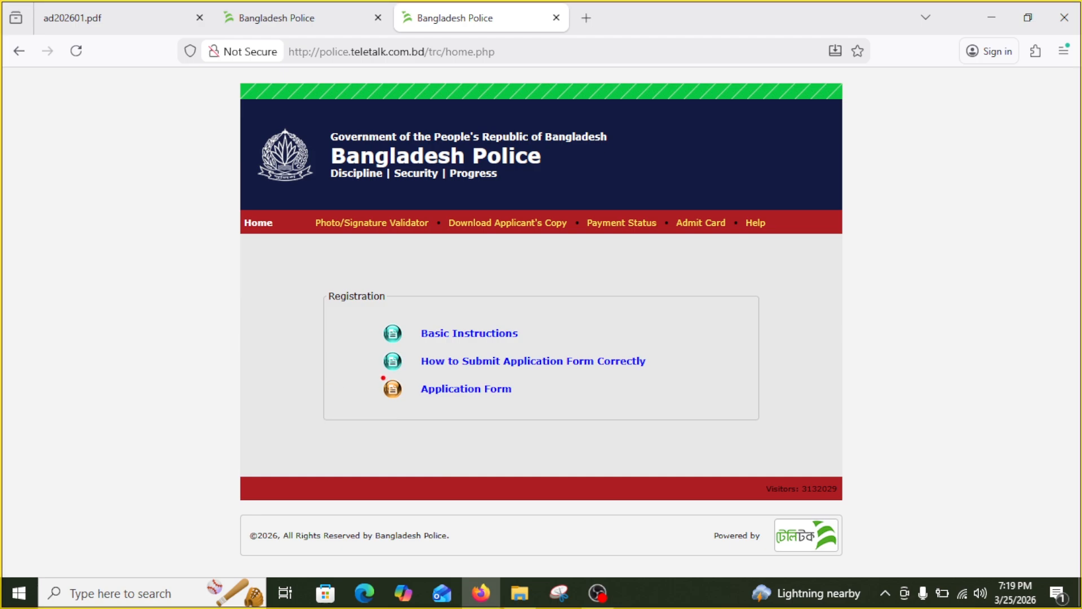
{"action": "mouse_move", "coordinate": [382, 377]}
{"action": "left_mouse_down"}
{"action": "mouse_move", "coordinate": [510, 410]}
{"action": "mouse_move", "coordinate": [540, 405]}
{"action": "left_mouse_up"}
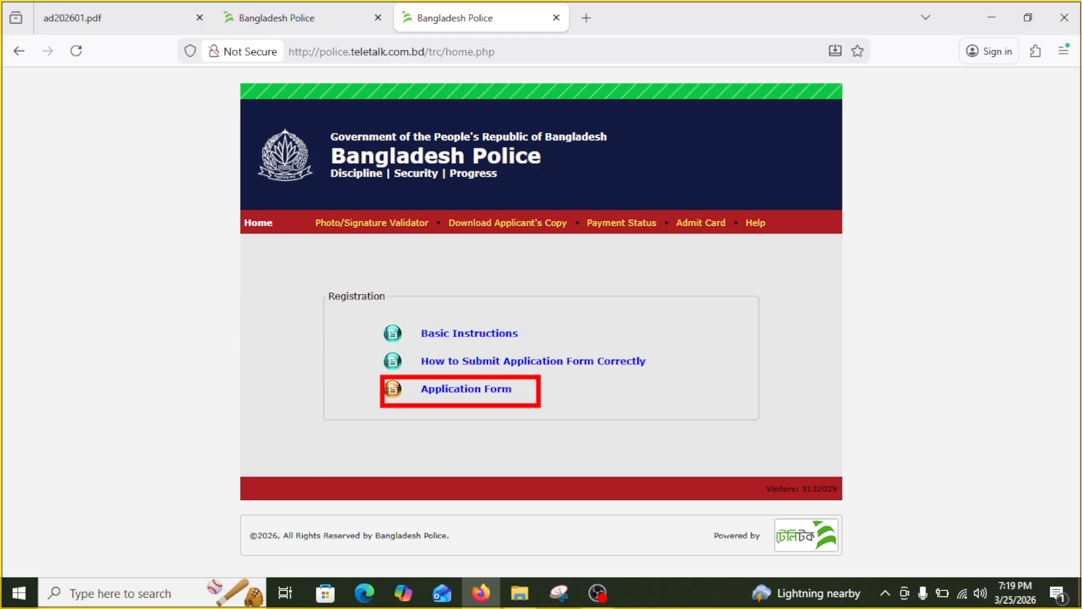
{"action": "key", "text": "Escape"}
{"action": "left_click", "coordinate": [463, 389]}
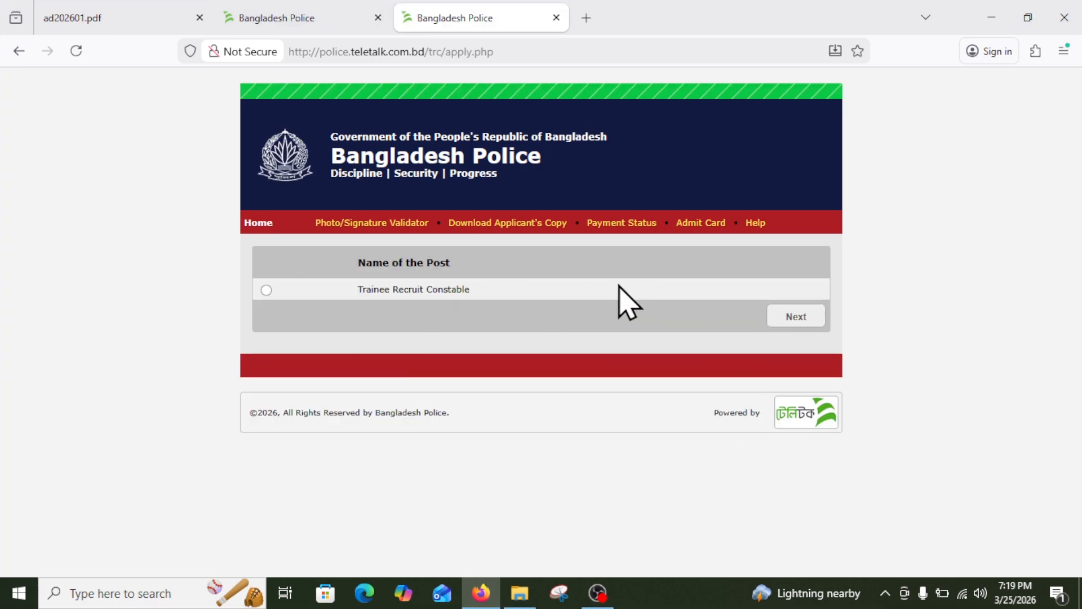
Glance at the Trainee Recruit Constable advertisement PDF and return to post selection.
{"action": "key", "text": "ctrl+2"}
{"action": "mouse_move", "coordinate": [254, 270]}
{"action": "left_mouse_down"}
{"action": "mouse_move", "coordinate": [394, 308]}
{"action": "mouse_move", "coordinate": [529, 313]}
{"action": "left_mouse_up"}
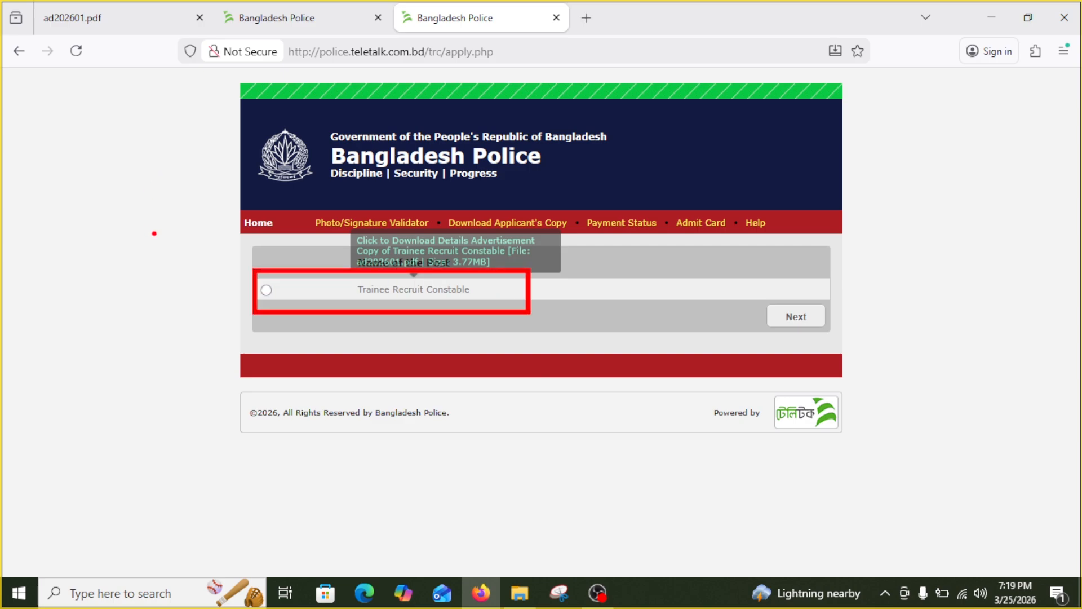
{"action": "key", "text": "Escape"}
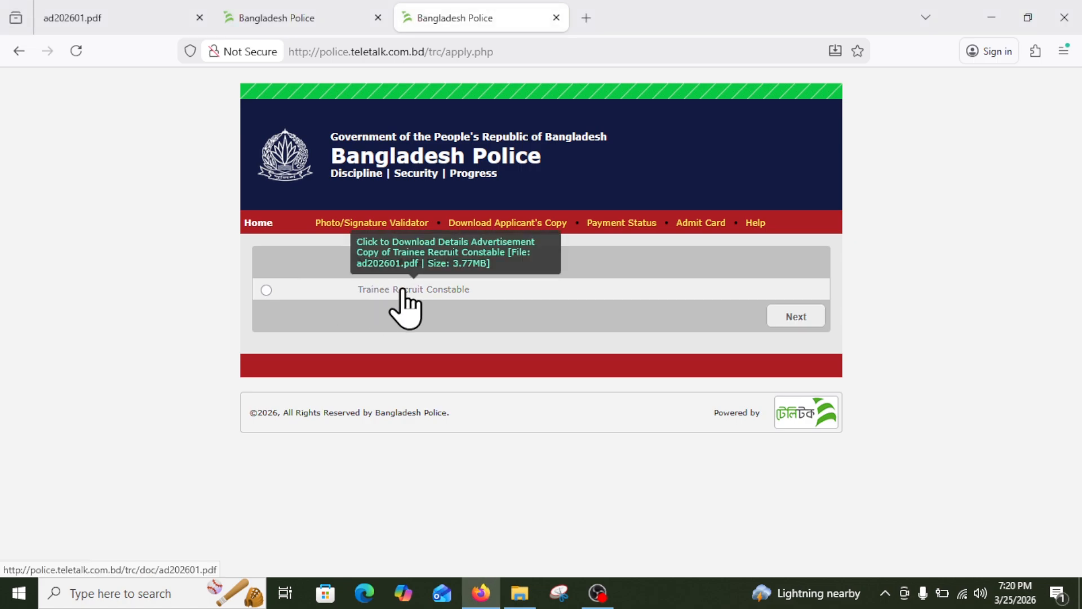
{"action": "left_click", "coordinate": [407, 292]}
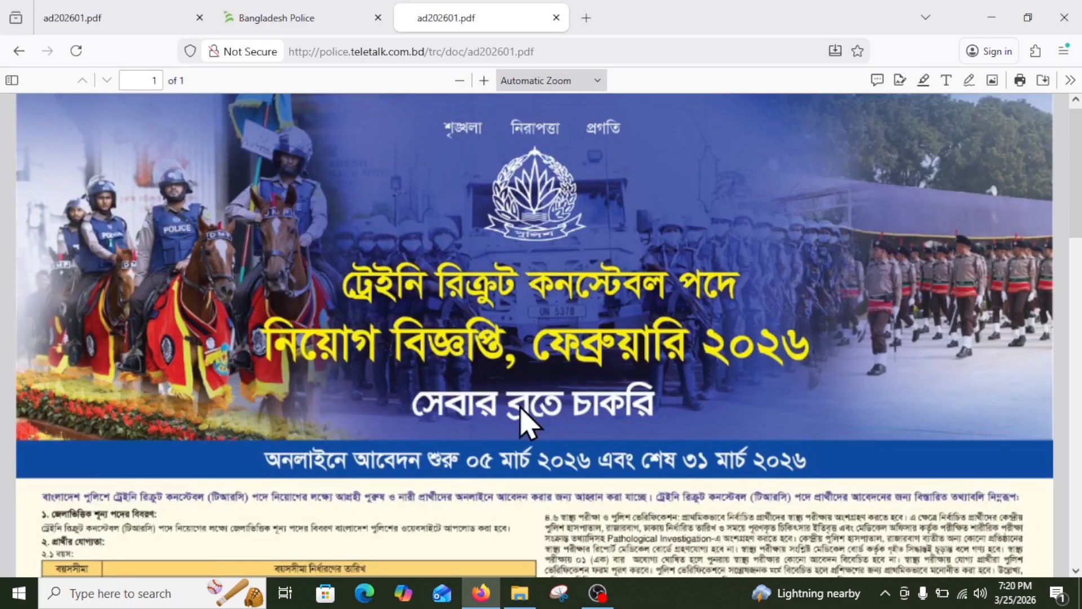
{"action": "scroll", "coordinate": [510, 331], "scroll_direction": "down", "scroll_amount": 5}
{"action": "scroll", "coordinate": [514, 328], "scroll_direction": "up", "scroll_amount": 2}
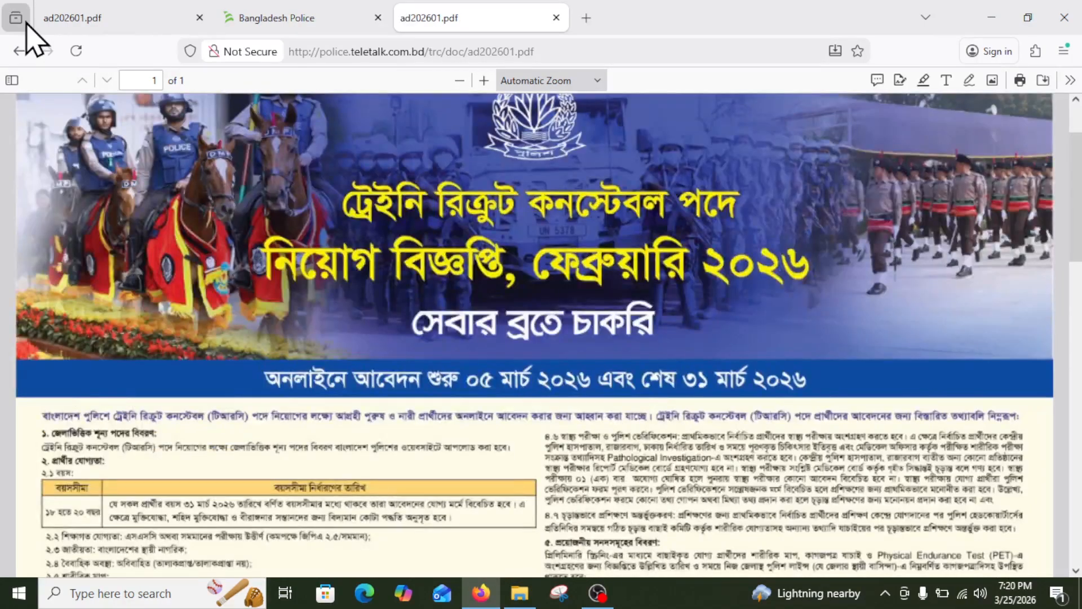
{"action": "left_click", "coordinate": [19, 51]}
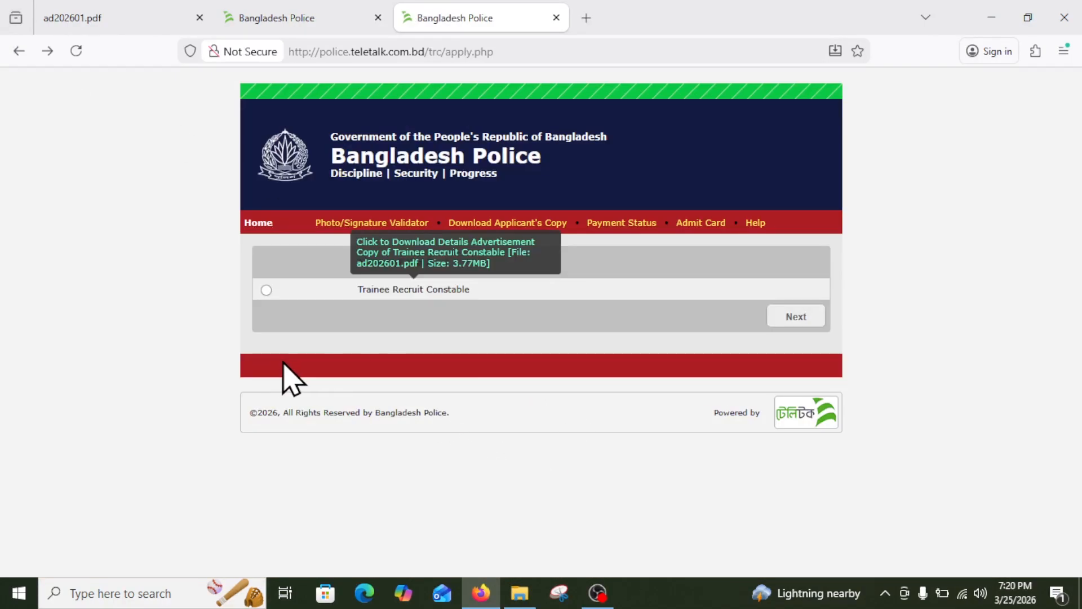
Select the Trainee Recruit Constable post and continue to the blank application form.
{"action": "left_click", "coordinate": [266, 289]}
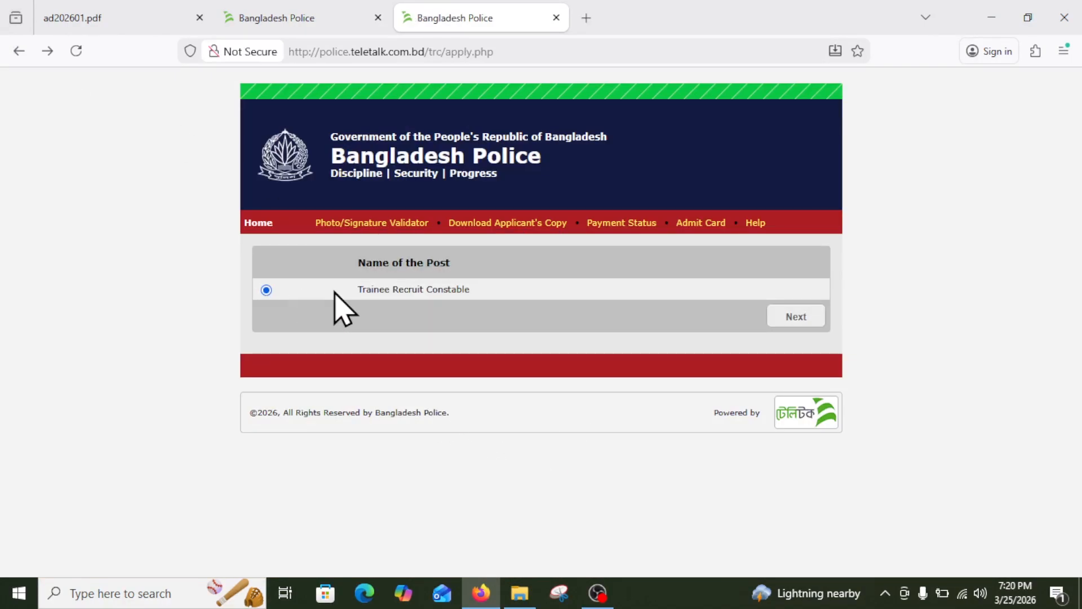
{"action": "left_click", "coordinate": [812, 317]}
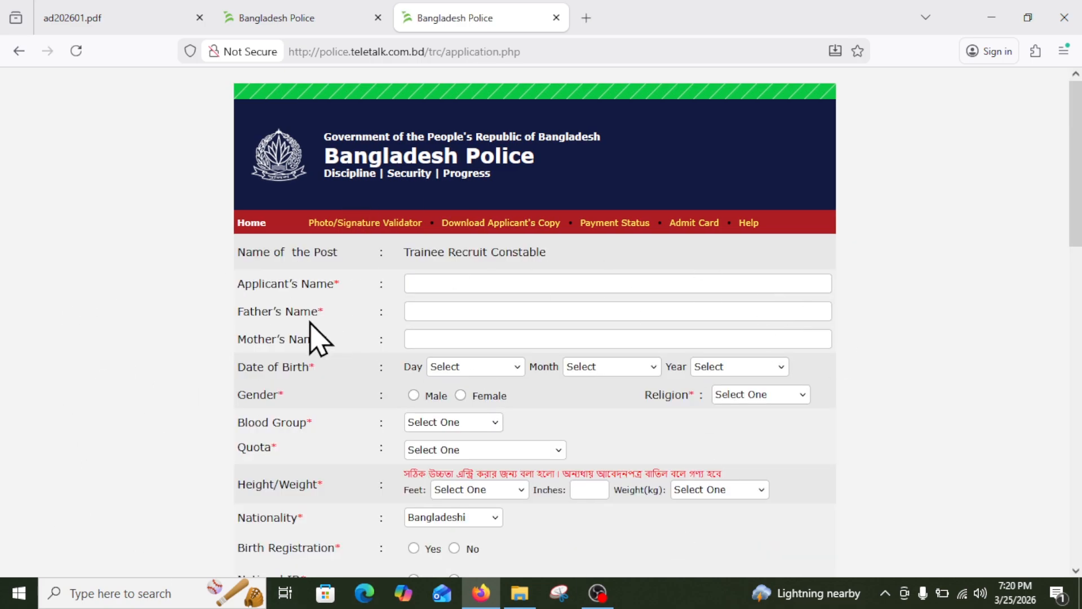
{"action": "scroll", "coordinate": [513, 344], "scroll_direction": "down", "scroll_amount": 7}
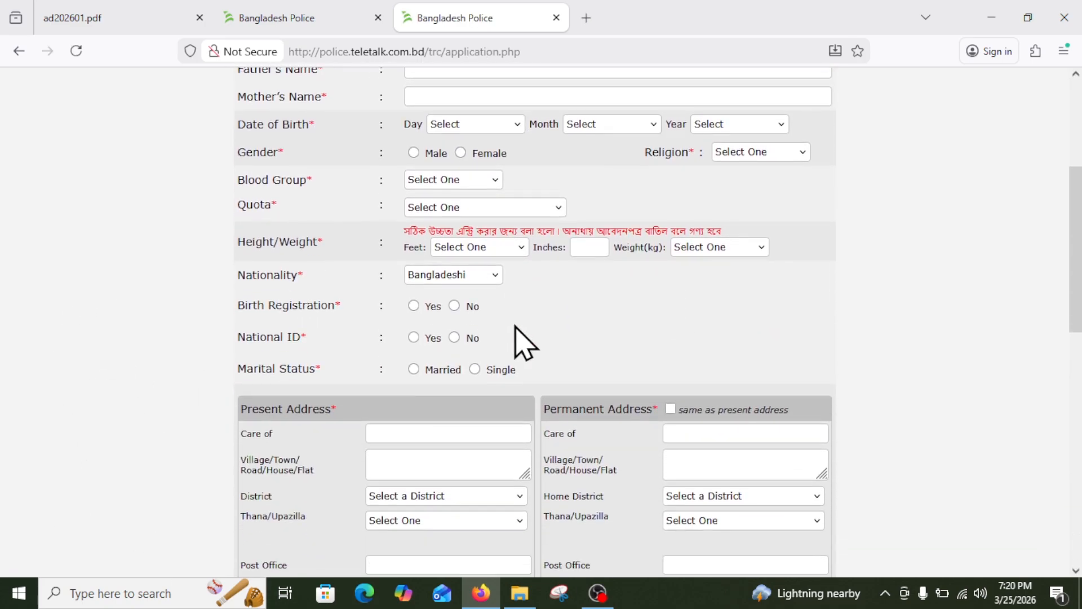
{"action": "scroll", "coordinate": [518, 332], "scroll_direction": "down", "scroll_amount": 6}
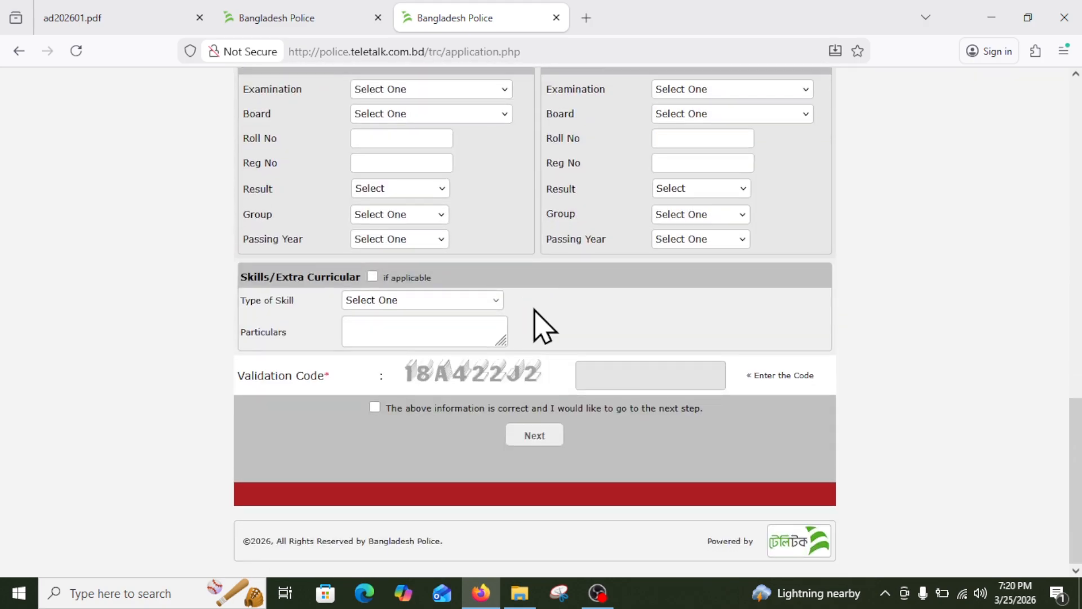
Fill in the applicant's name from autocomplete, then the father's and mother's names.
{"action": "scroll", "coordinate": [538, 316], "scroll_direction": "up", "scroll_amount": 8}
{"action": "scroll", "coordinate": [539, 316], "scroll_direction": "up", "scroll_amount": 6}
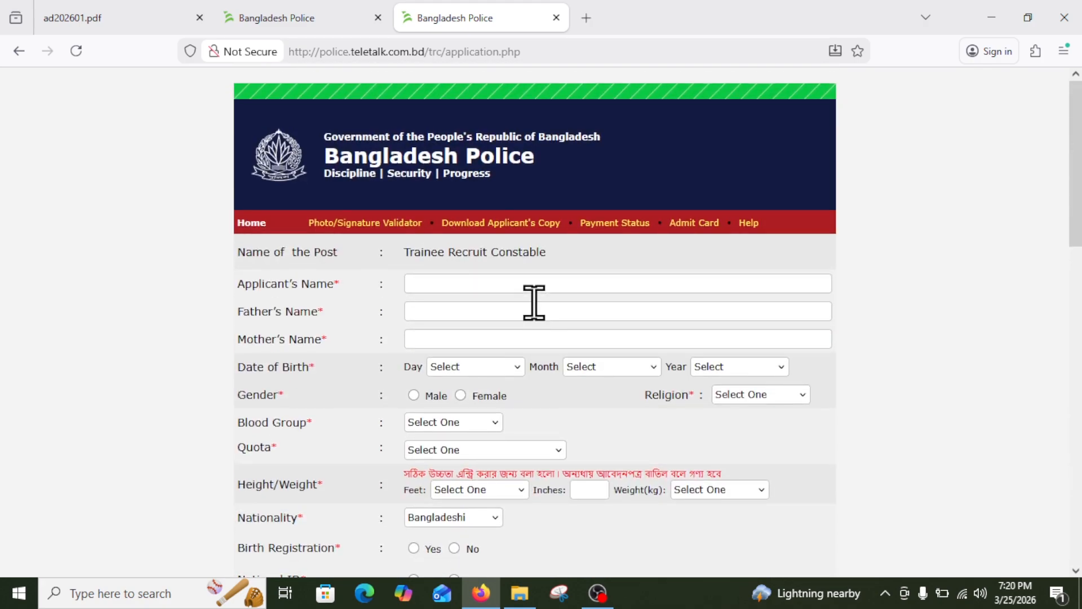
{"action": "scroll", "coordinate": [497, 282], "scroll_direction": "down", "scroll_amount": 1}
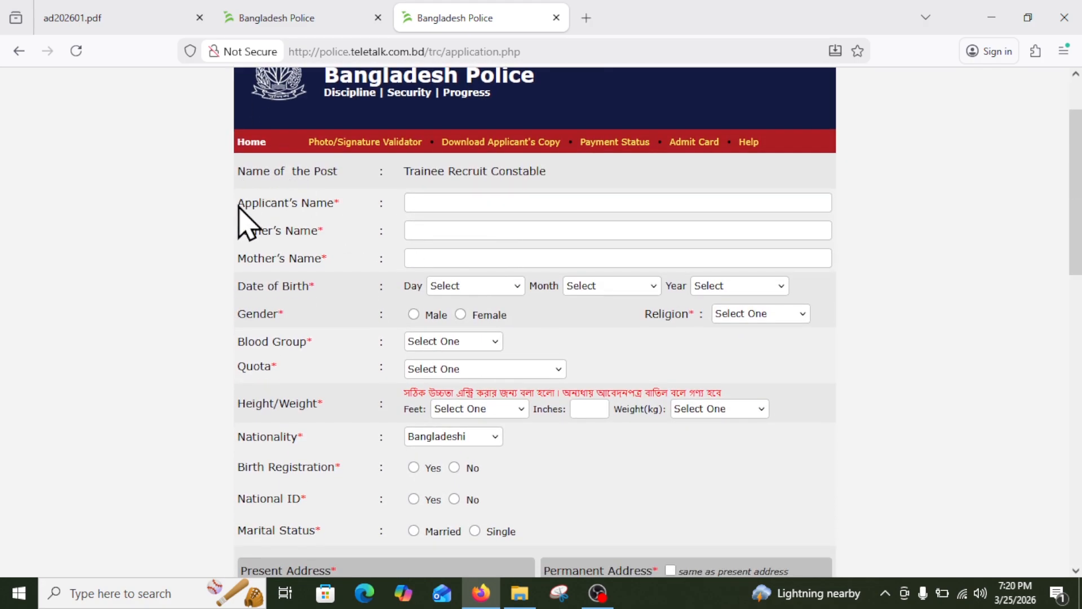
{"action": "left_click", "coordinate": [438, 196]}
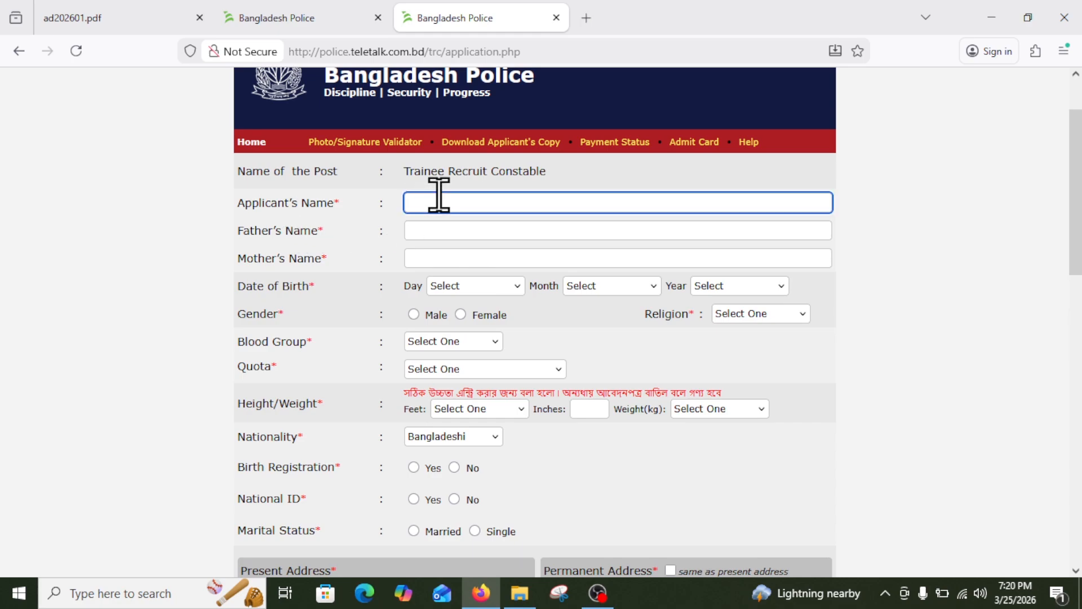
{"action": "type", "text": "saif"}
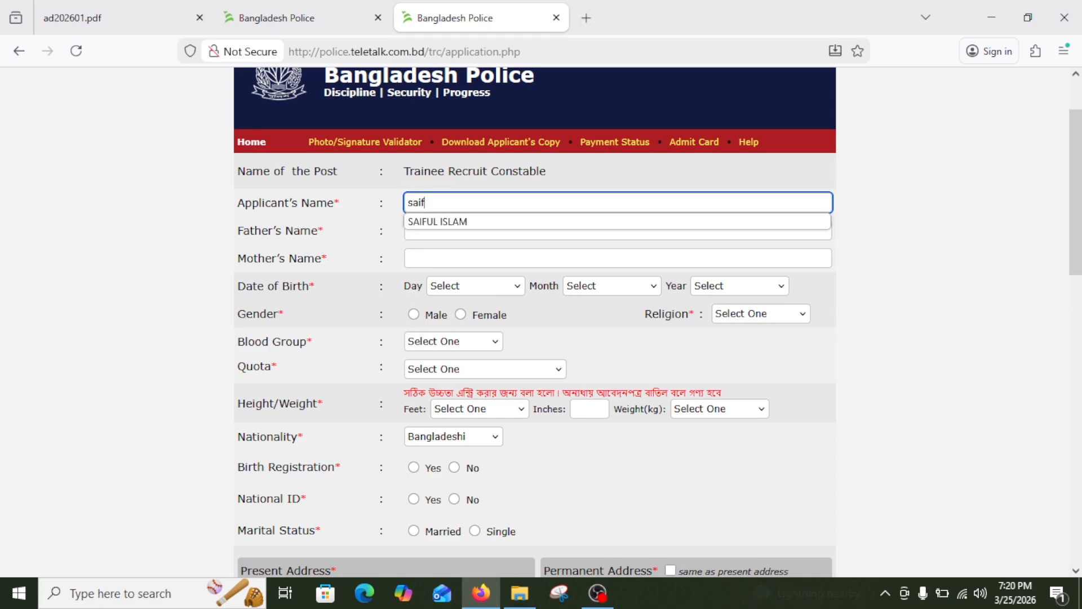
{"action": "left_click", "coordinate": [451, 221]}
{"action": "left_click", "coordinate": [450, 230]}
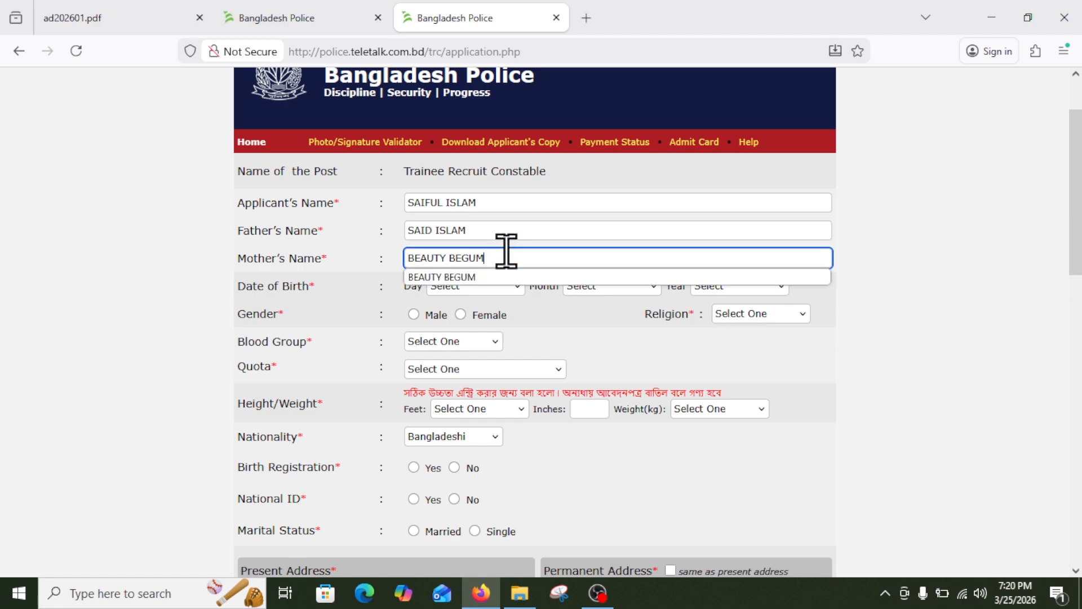
{"action": "left_click_drag", "start_coordinate": [505, 251], "coordinate": [379, 236]}
{"action": "left_click", "coordinate": [379, 236]}
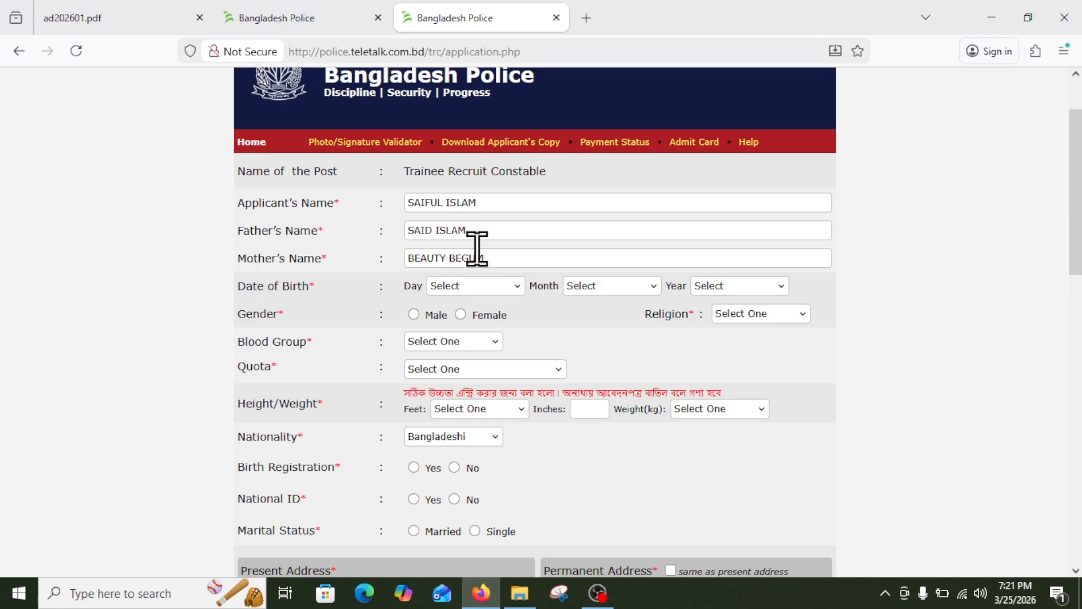
Set the date of birth day to 04 and month to February.
{"action": "scroll", "coordinate": [476, 249], "scroll_direction": "down", "scroll_amount": 2}
{"action": "left_click", "coordinate": [467, 125]}
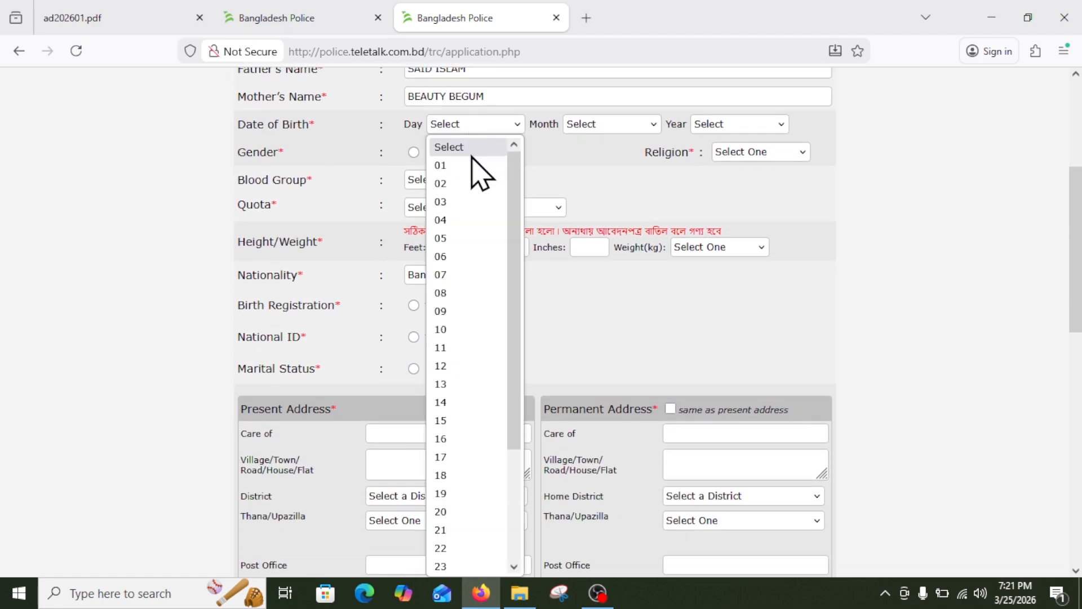
{"action": "left_click", "coordinate": [446, 221]}
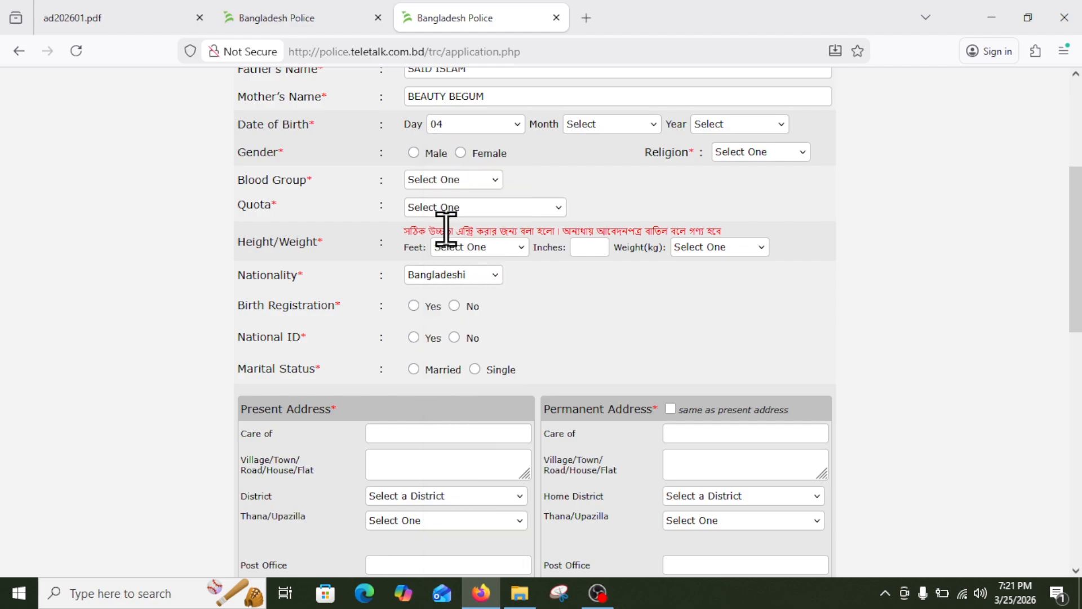
{"action": "left_click", "coordinate": [615, 115]}
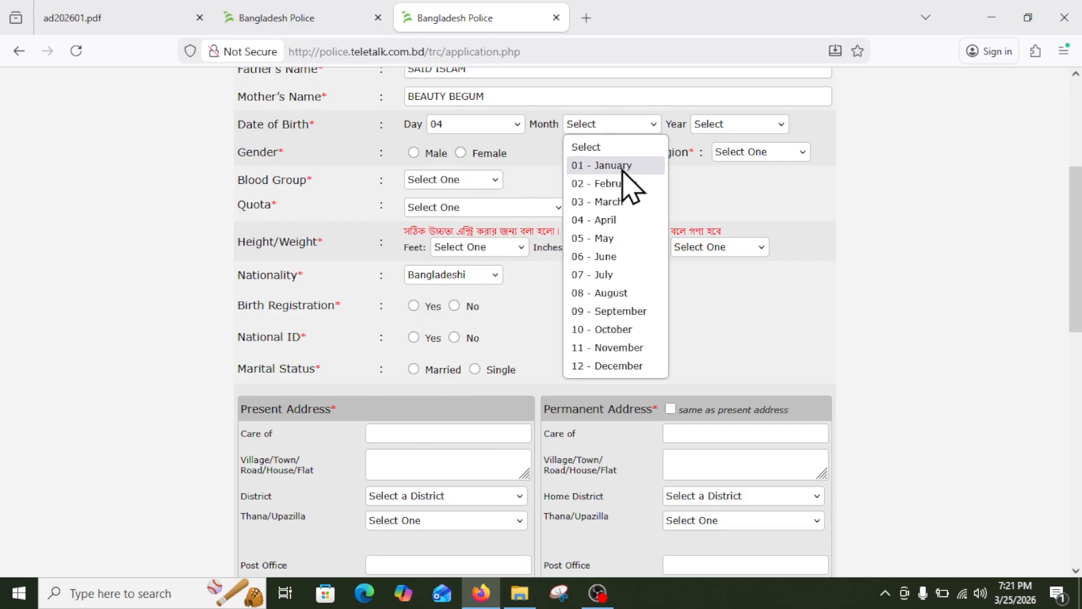
{"action": "left_click", "coordinate": [634, 200]}
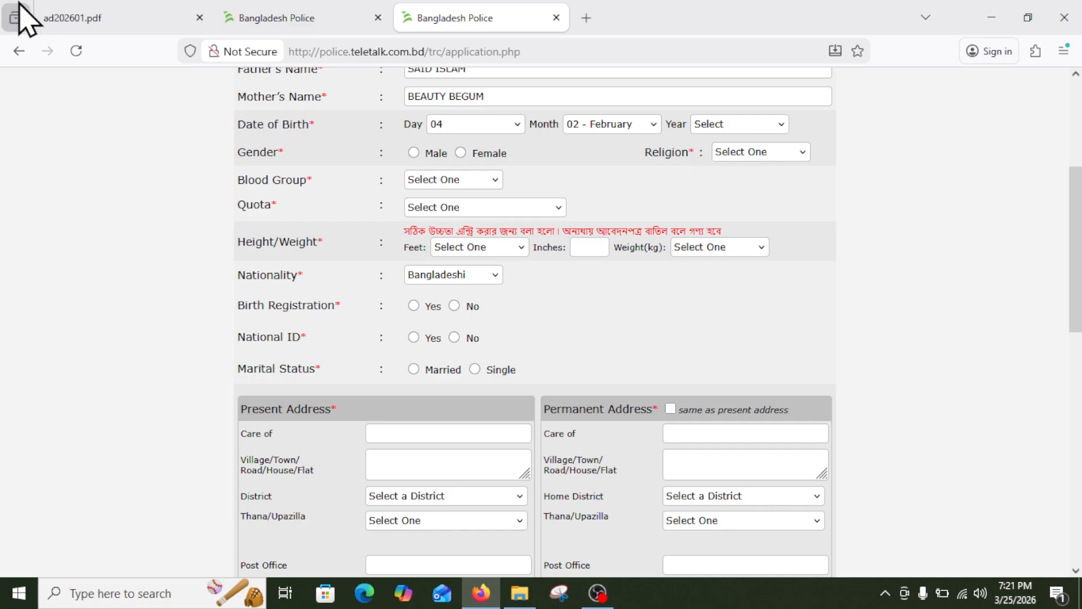
{"action": "left_click", "coordinate": [118, 6]}
Check the age eligibility table in ad202601.pdf, then return to the application form.
{"action": "scroll", "coordinate": [276, 220], "scroll_direction": "up", "scroll_amount": 10}
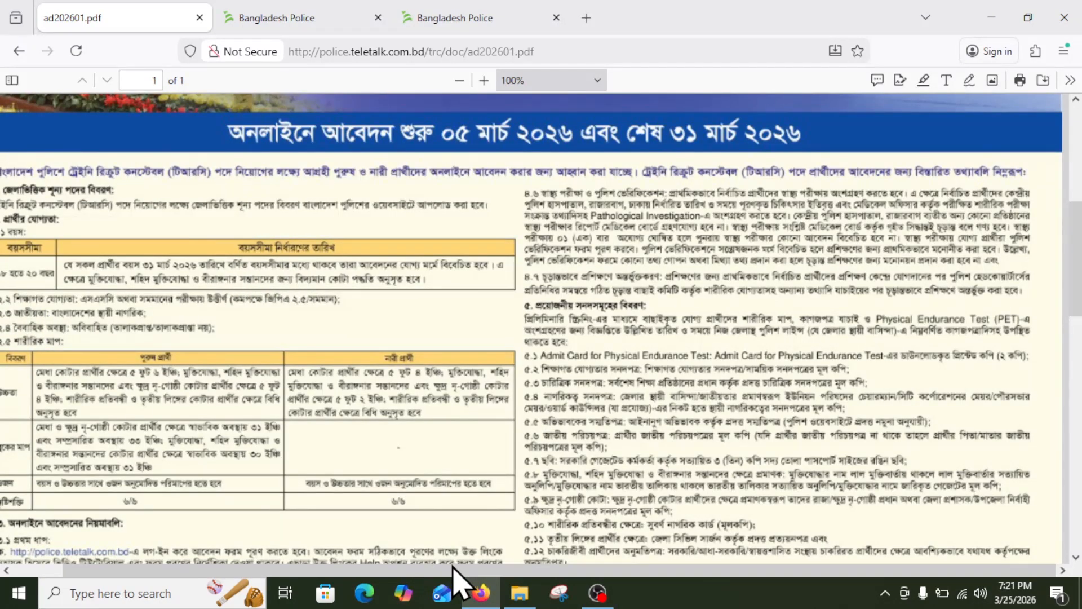
{"action": "scroll", "coordinate": [453, 567], "scroll_direction": "left", "scroll_amount": 2}
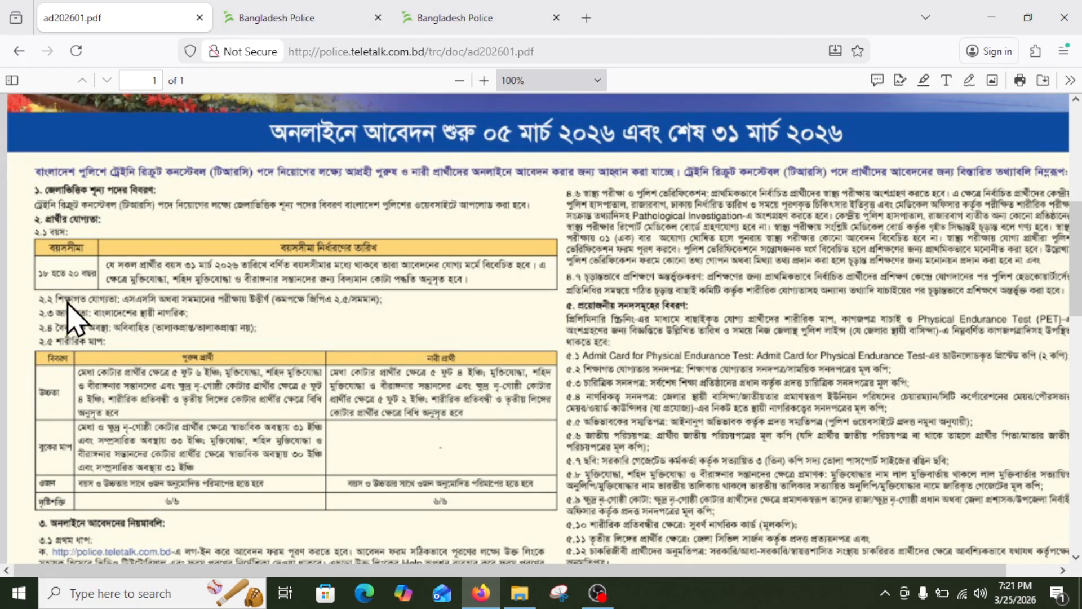
{"action": "left_click", "coordinate": [440, 22]}
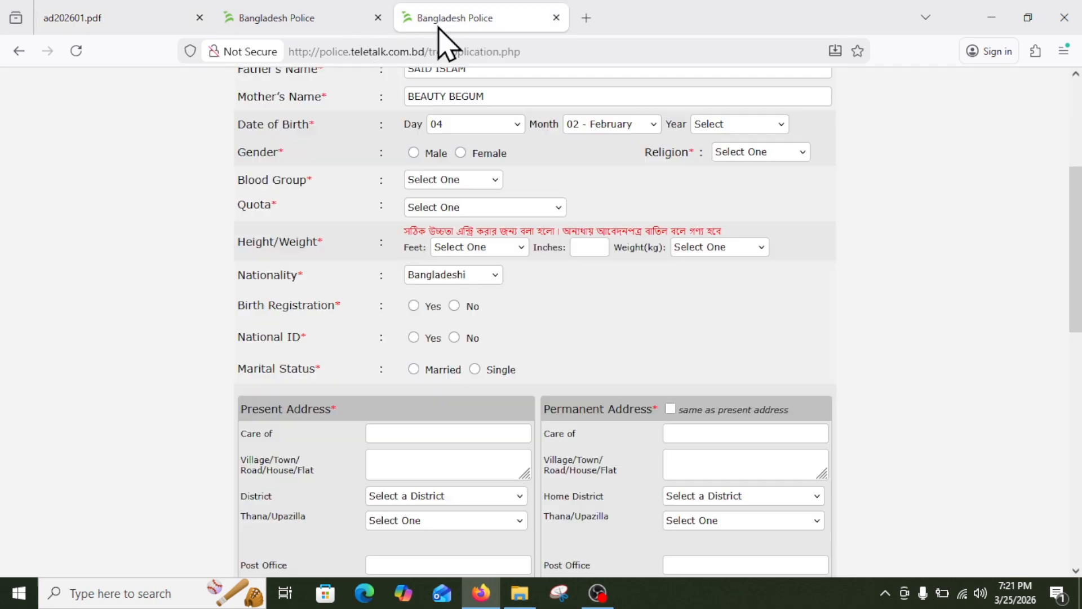
Set the birth year to 2007 and the gender to Male.
{"action": "left_click", "coordinate": [709, 124]}
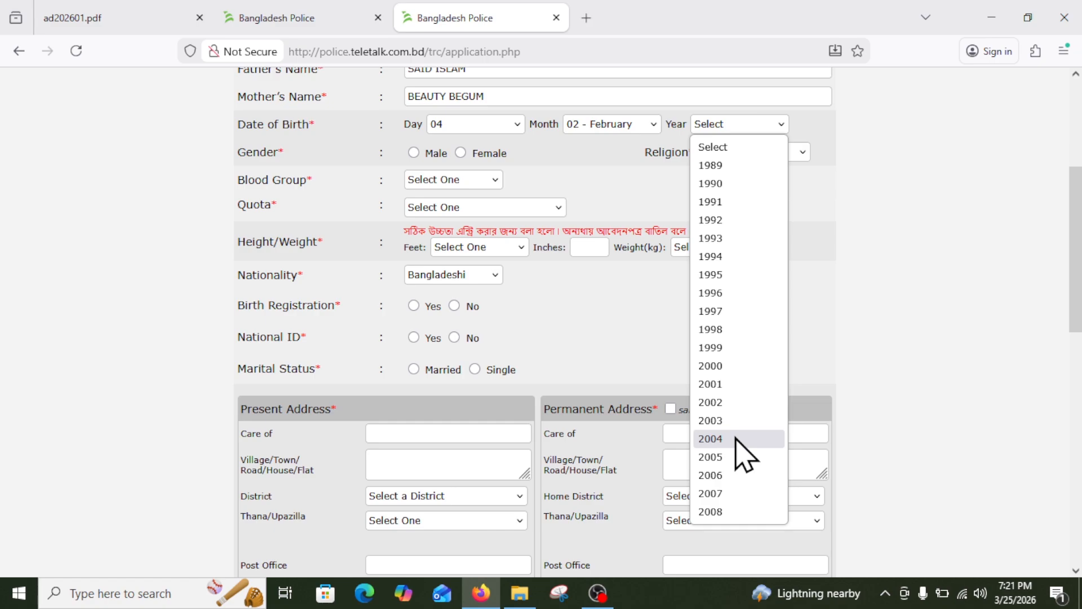
{"action": "left_click", "coordinate": [726, 493]}
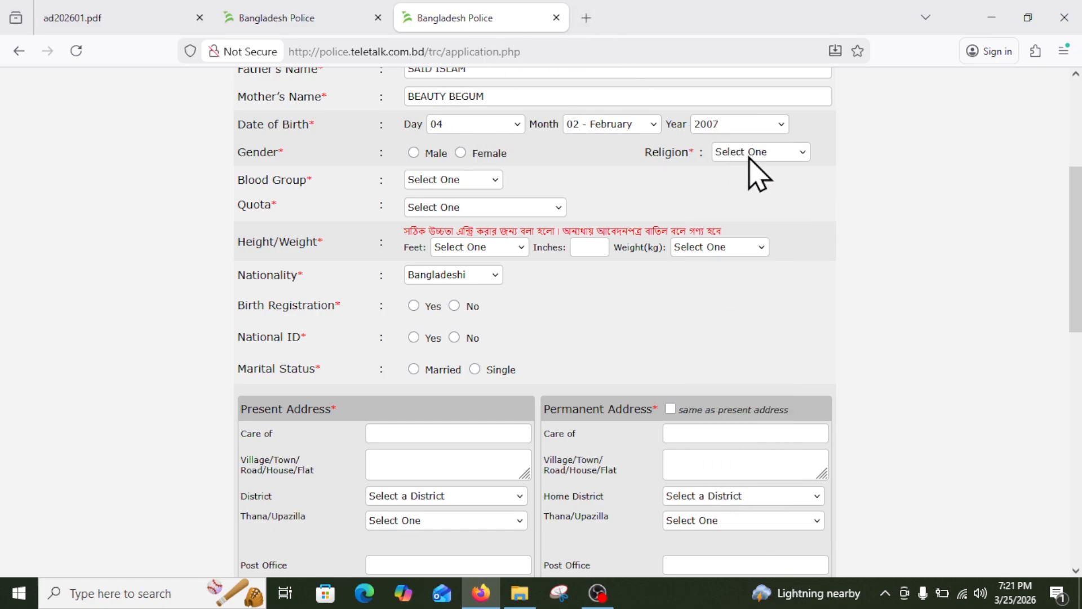
{"action": "left_click", "coordinate": [415, 152]}
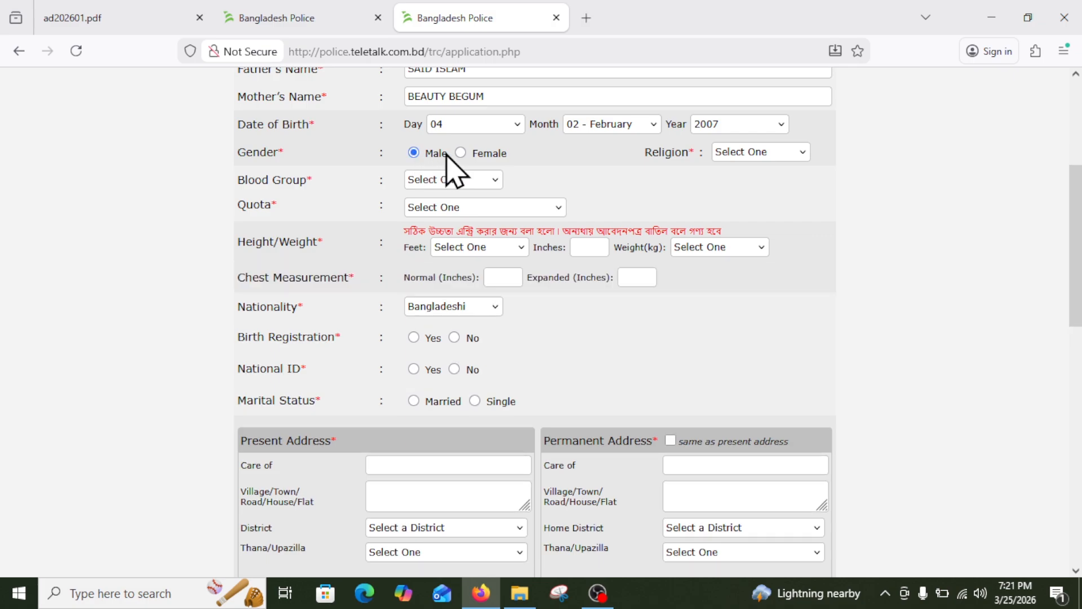
{"action": "left_click", "coordinate": [460, 153]}
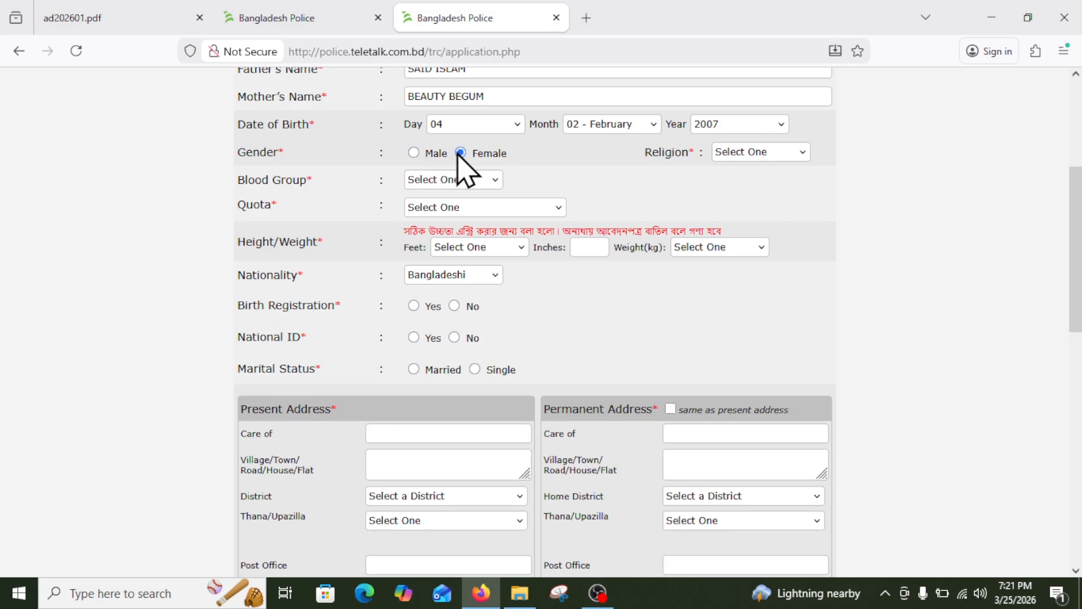
{"action": "left_click", "coordinate": [414, 153]}
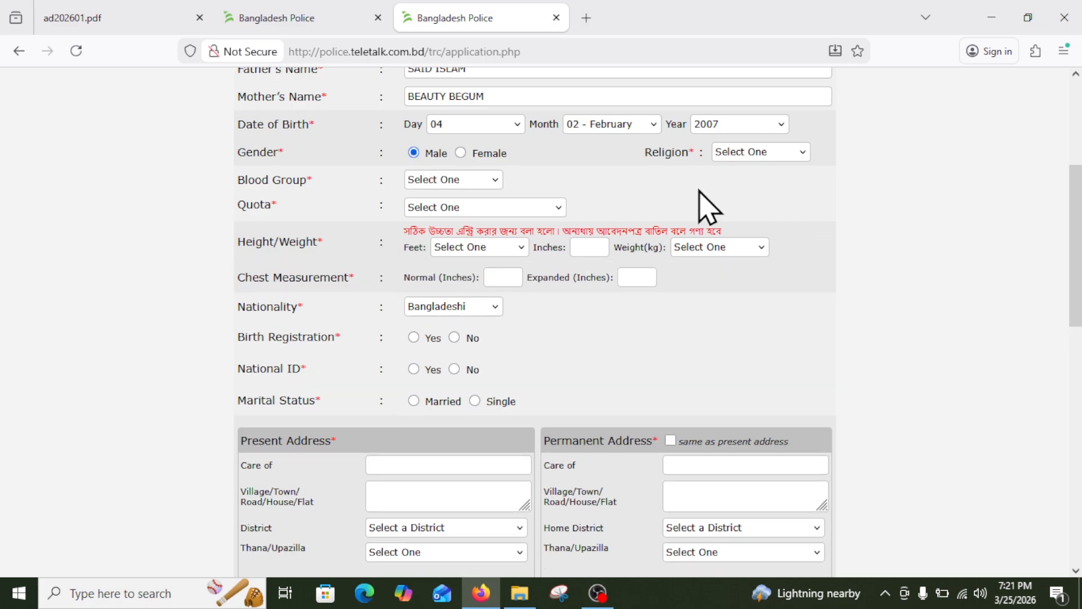
Choose religion Islam, blood group A+ and quota General.
{"action": "left_click", "coordinate": [758, 152]}
{"action": "left_click", "coordinate": [736, 195]}
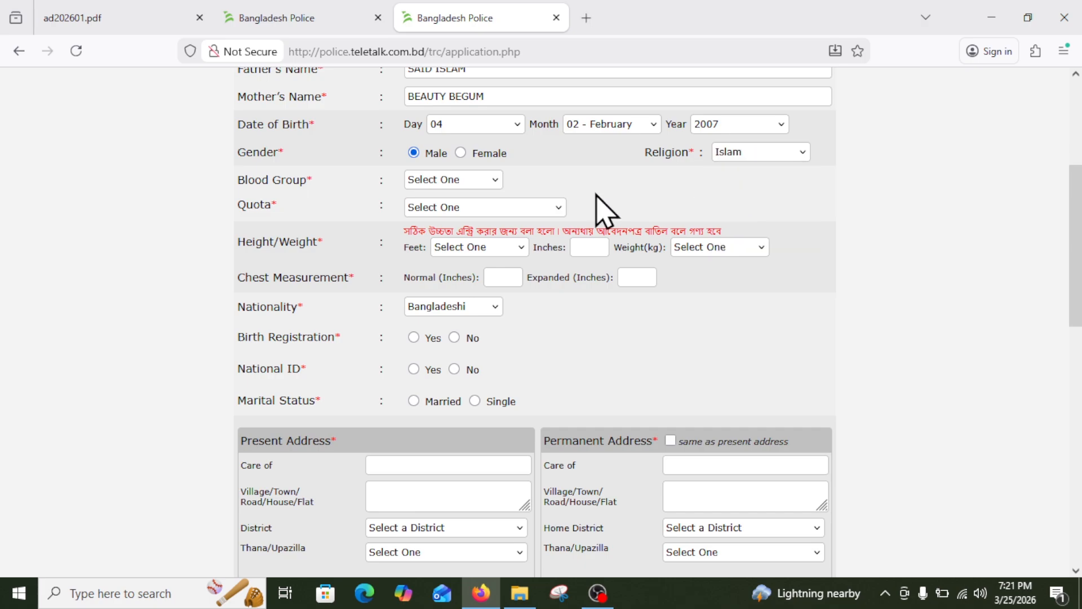
{"action": "left_click", "coordinate": [438, 182]}
{"action": "left_click", "coordinate": [429, 220]}
{"action": "left_click", "coordinate": [437, 211]}
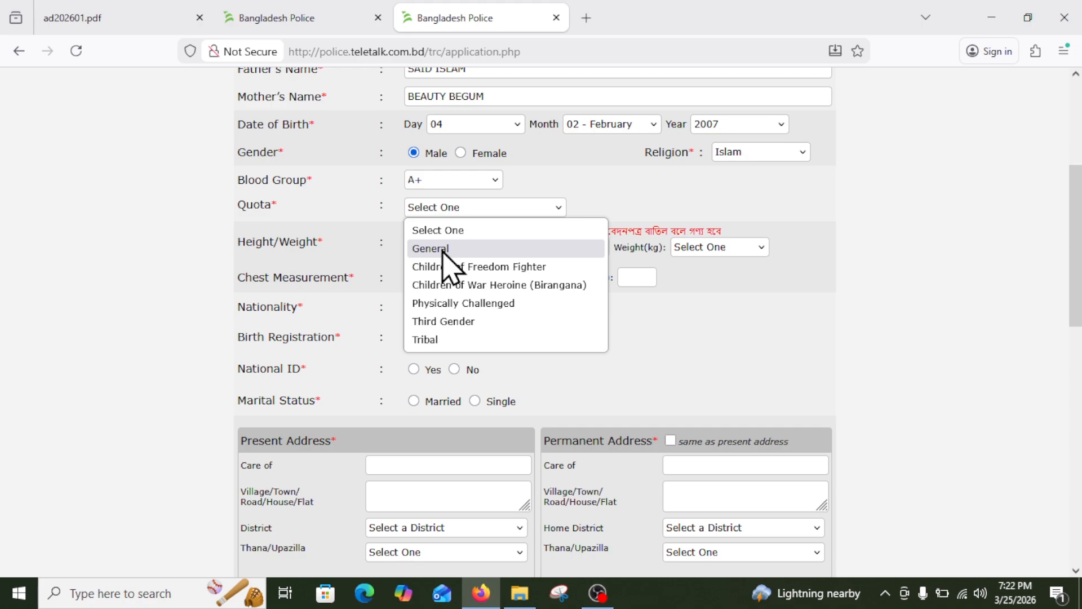
{"action": "left_click", "coordinate": [443, 250]}
{"action": "scroll", "coordinate": [442, 259], "scroll_direction": "down", "scroll_amount": 1}
Set the height to 5 feet 6 inches.
{"action": "left_click", "coordinate": [470, 167]}
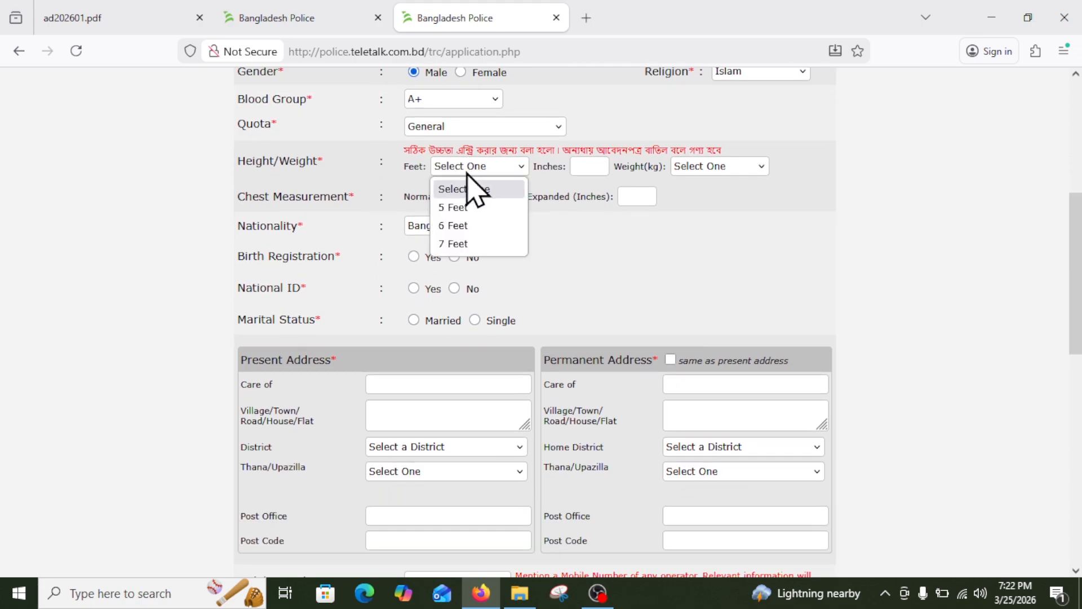
{"action": "left_click", "coordinate": [452, 207]}
{"action": "left_click", "coordinate": [588, 166]}
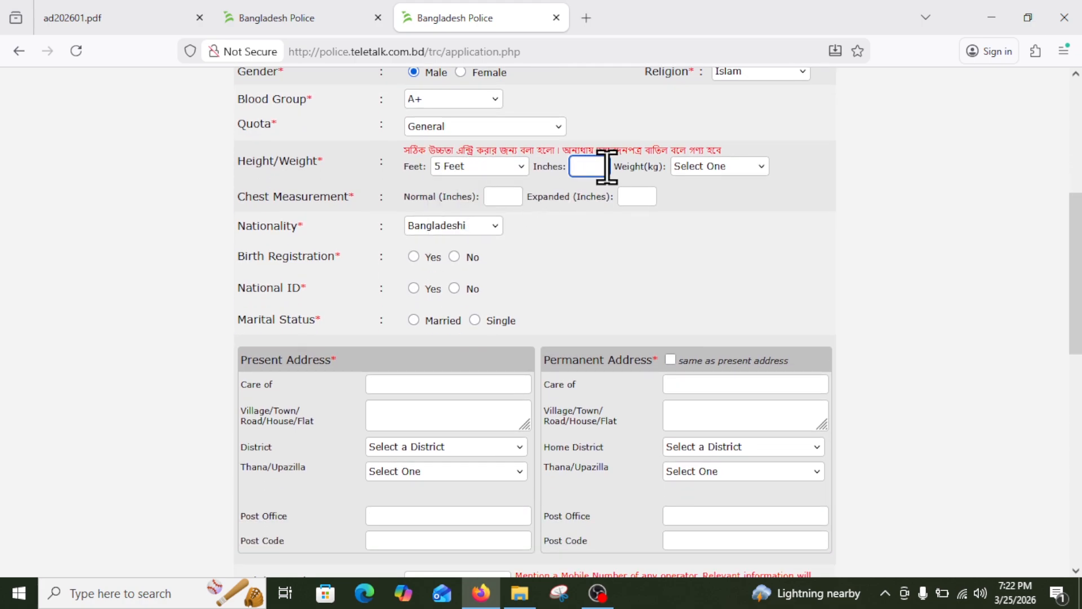
{"action": "type", "text": "6"}
Choose 64 as the weight in kg.
{"action": "left_click", "coordinate": [732, 167]}
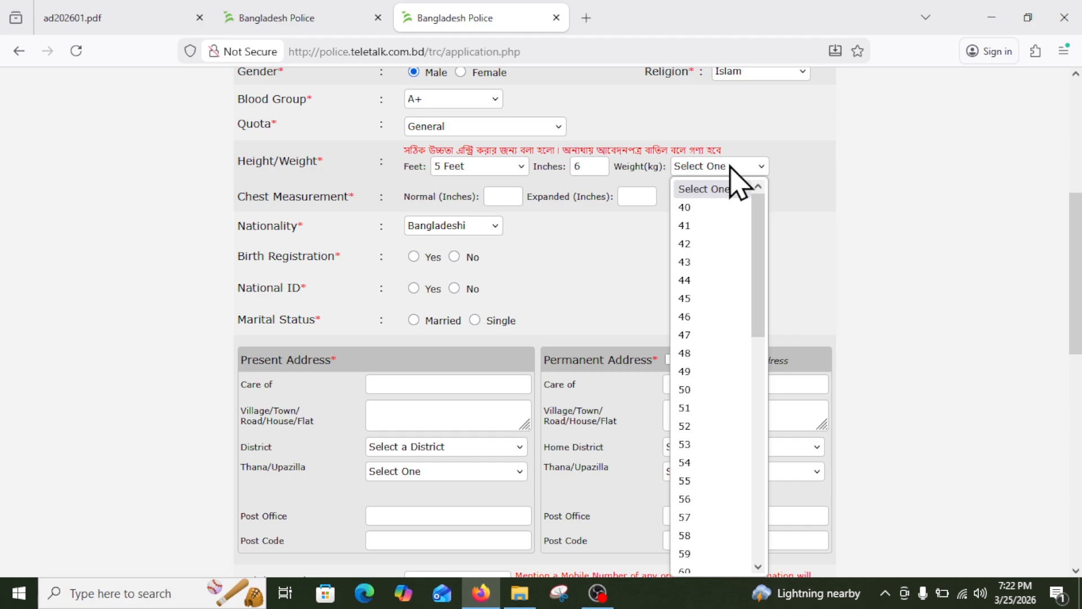
{"action": "scroll", "coordinate": [679, 530], "scroll_direction": "down", "scroll_amount": 3}
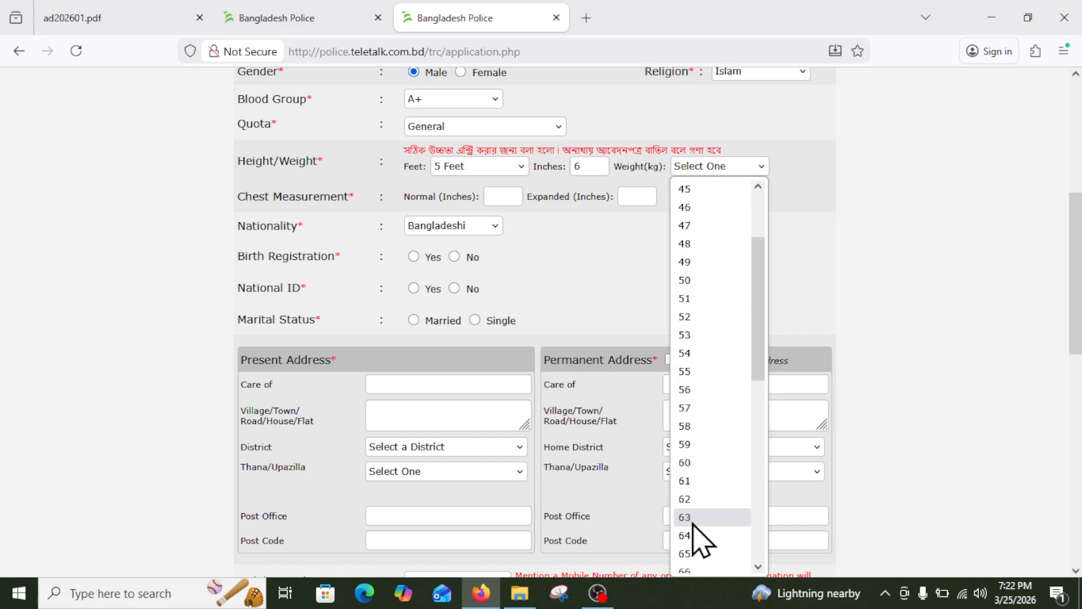
{"action": "left_click", "coordinate": [696, 539]}
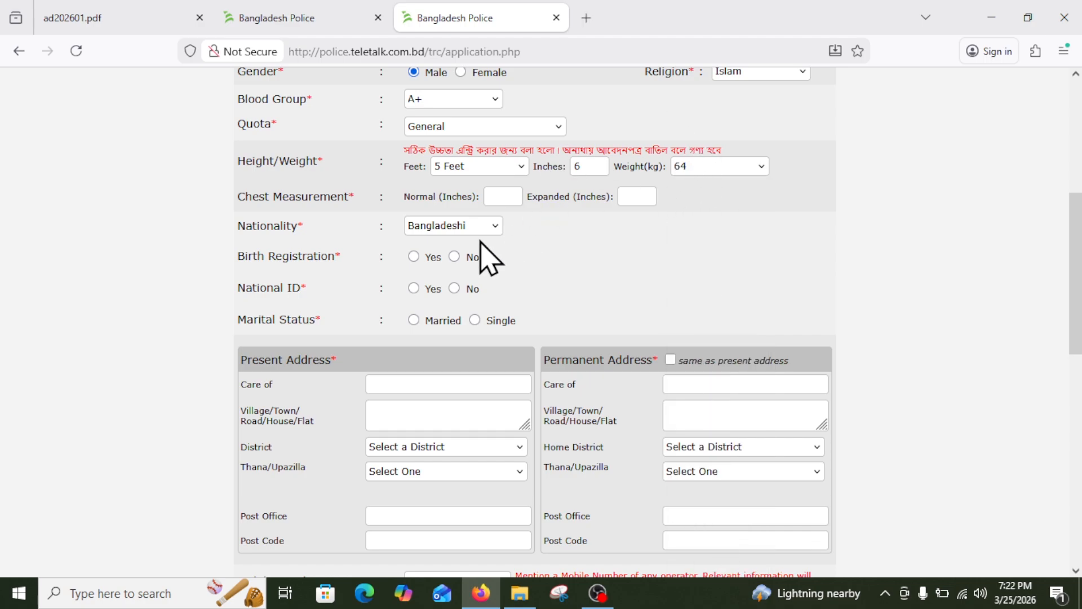
{"action": "left_click", "coordinate": [501, 196]}
{"action": "left_click", "coordinate": [242, 202]}
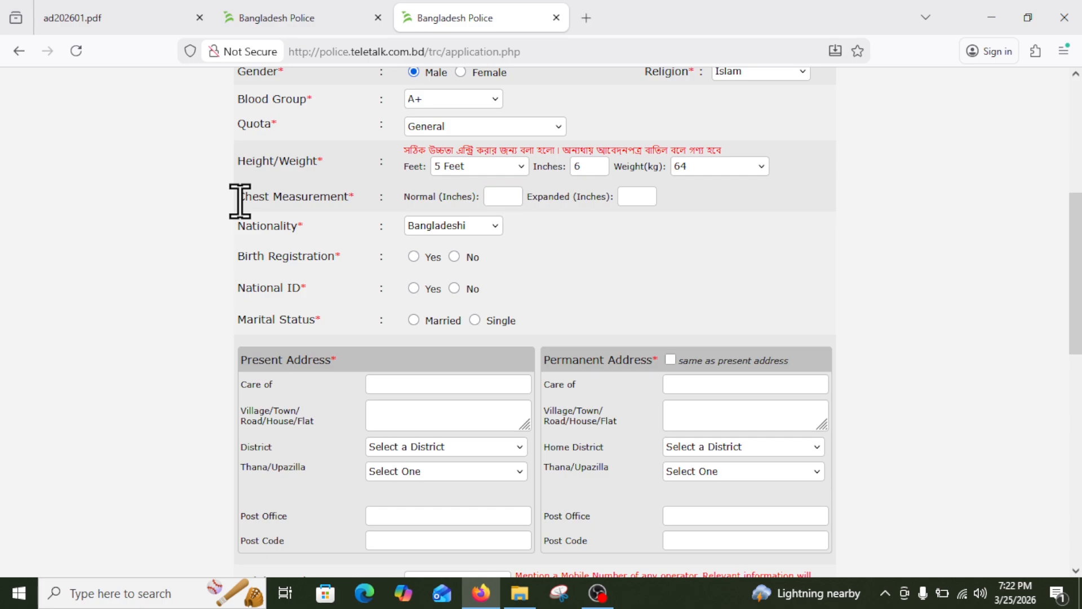
{"action": "scroll", "coordinate": [372, 225], "scroll_direction": "up", "scroll_amount": 3}
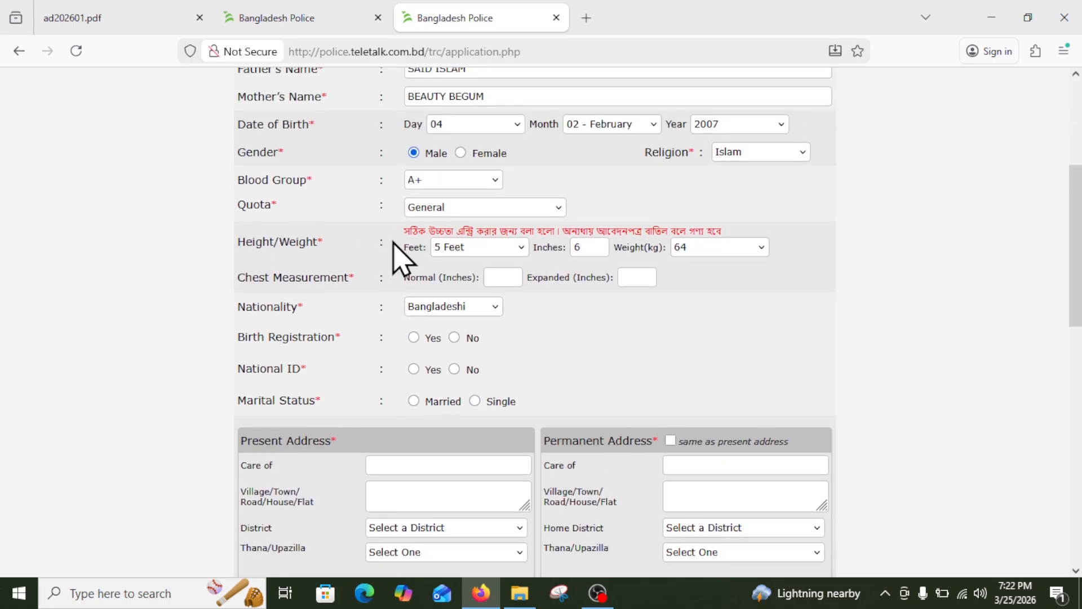
Switch the gender to Female and back to Male twice, leaving it as Male.
{"action": "left_click", "coordinate": [460, 153]}
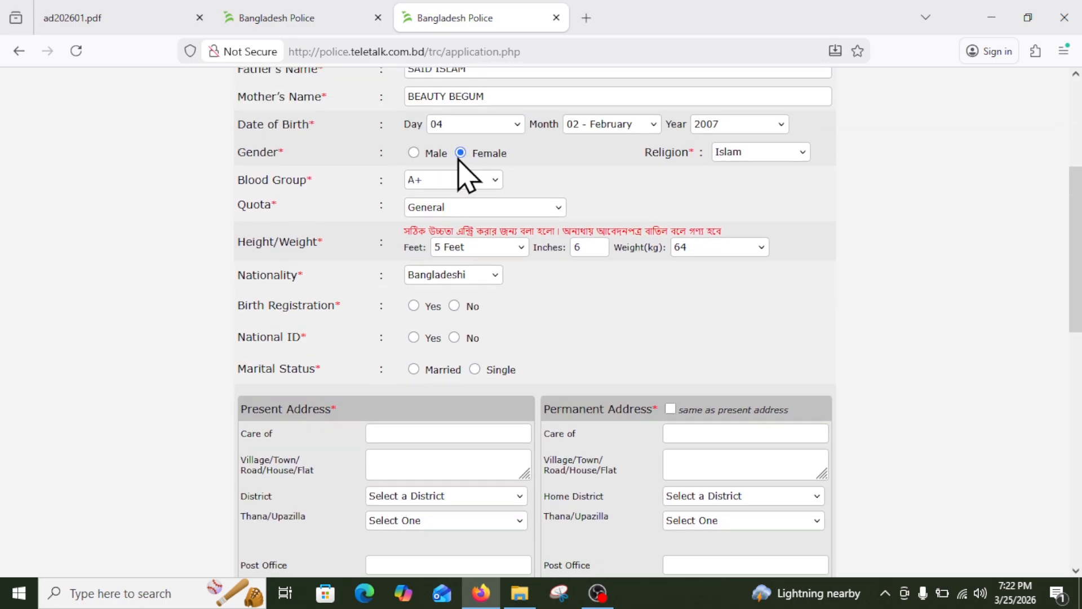
{"action": "left_click", "coordinate": [415, 152]}
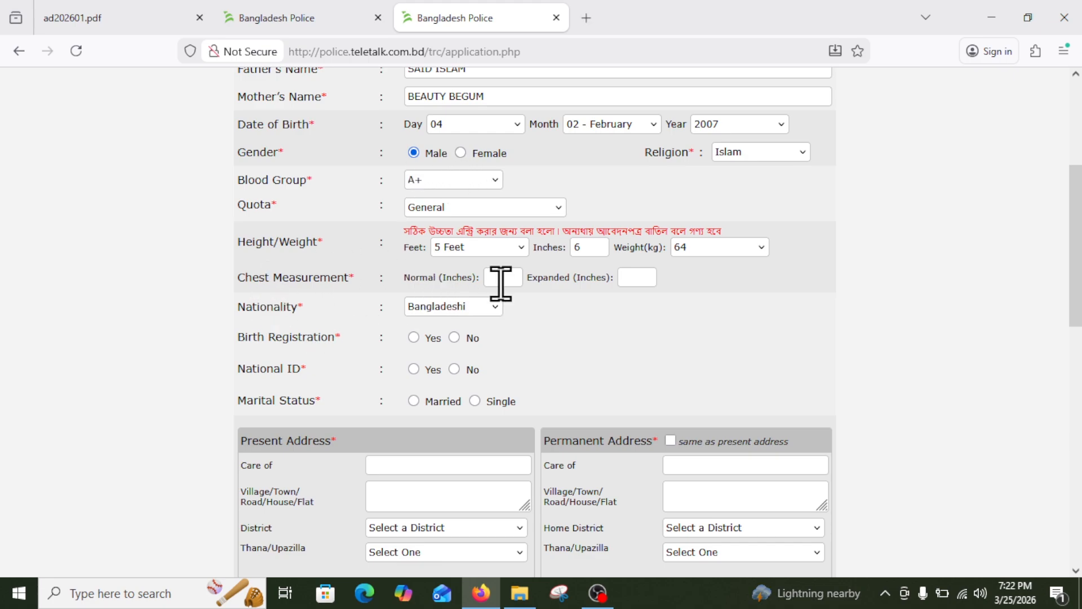
{"action": "left_click", "coordinate": [461, 152]}
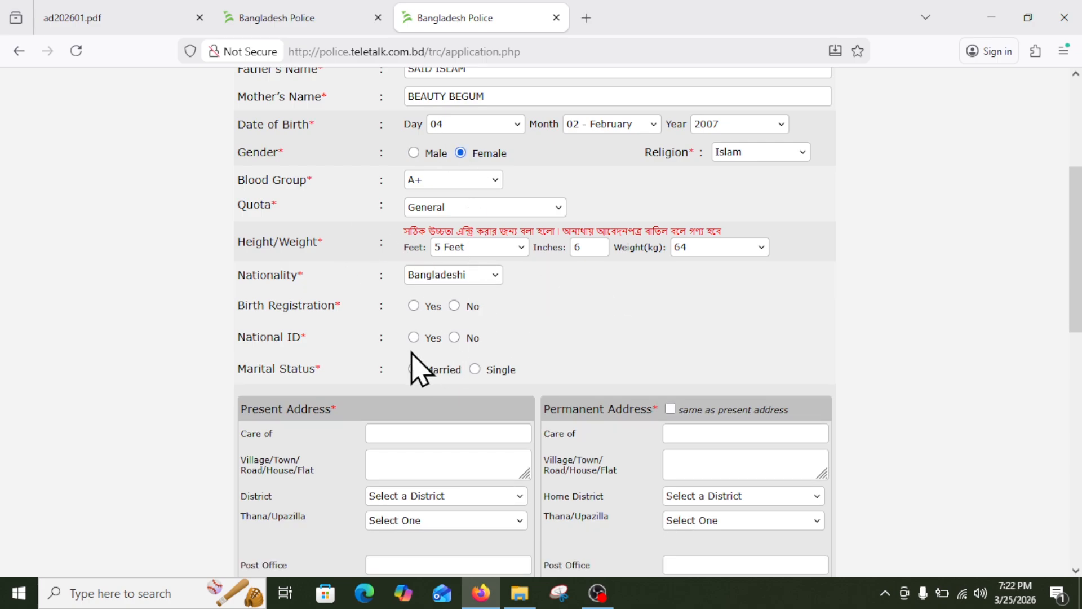
{"action": "left_click", "coordinate": [413, 152]}
Enter a chest measurement of 32 inches normal and 34 inches expanded.
{"action": "left_click", "coordinate": [508, 276]}
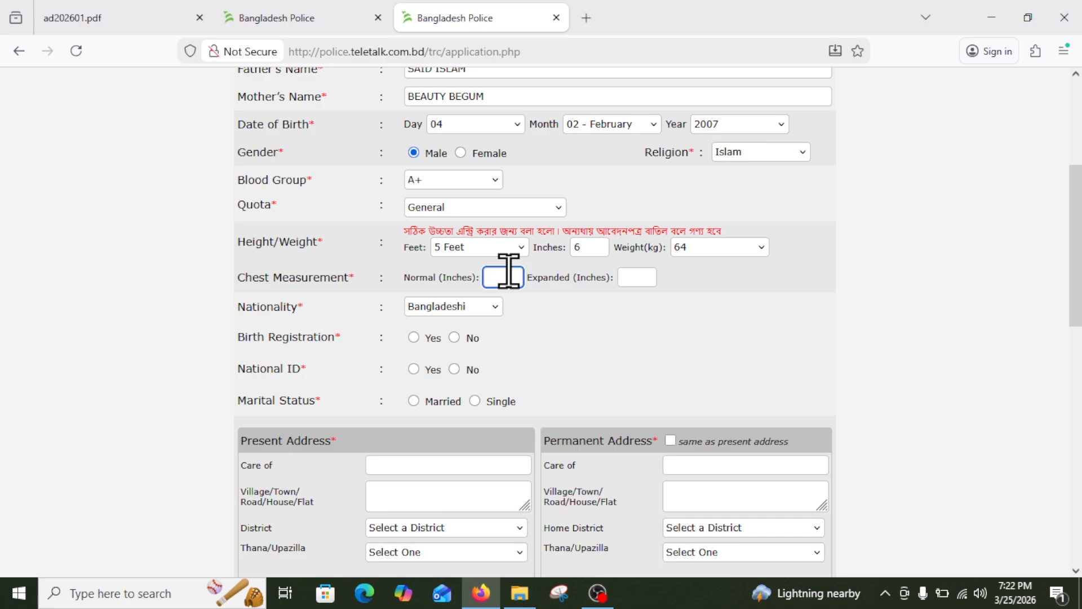
{"action": "type", "text": "32"}
{"action": "key", "text": "Tab"}
{"action": "type", "text": "34"}
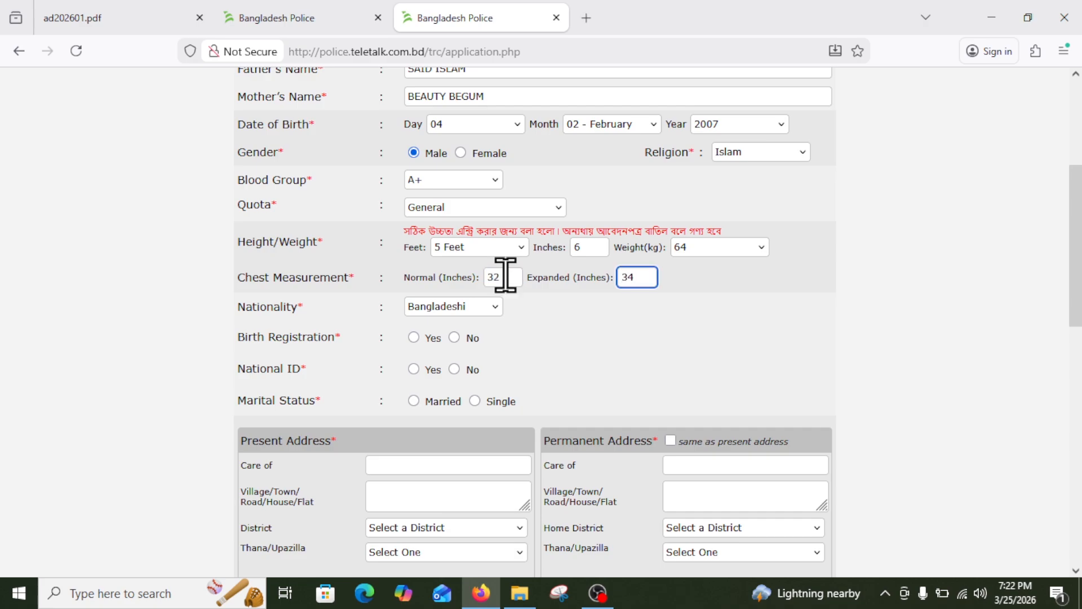
{"action": "scroll", "coordinate": [609, 370], "scroll_direction": "down", "scroll_amount": 2}
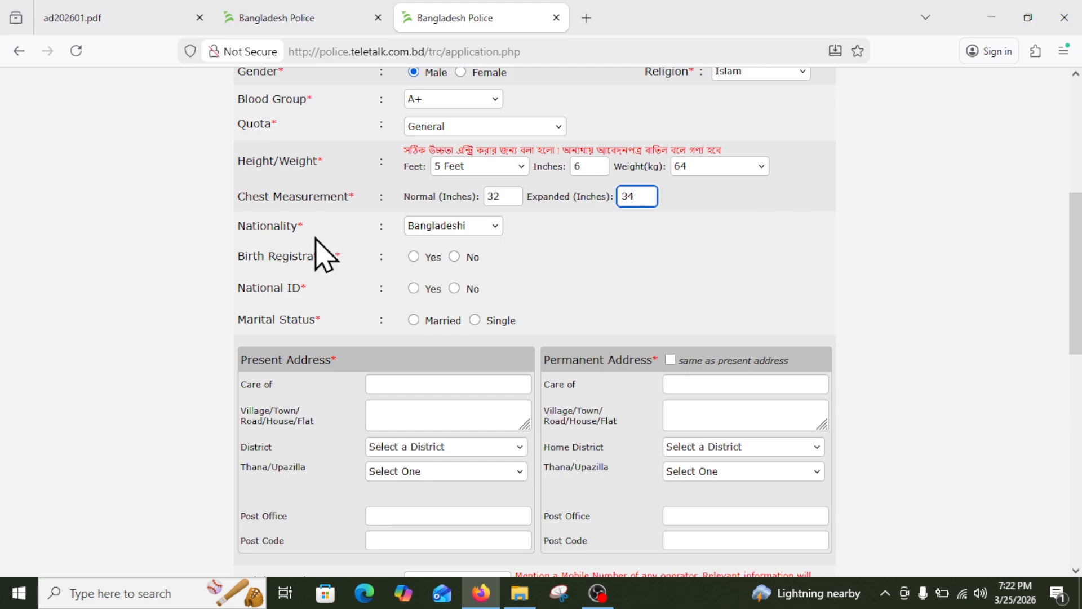
Set Birth Registration to No, and National ID to Yes with the NID number.
{"action": "scroll", "coordinate": [366, 262], "scroll_direction": "down", "scroll_amount": 2}
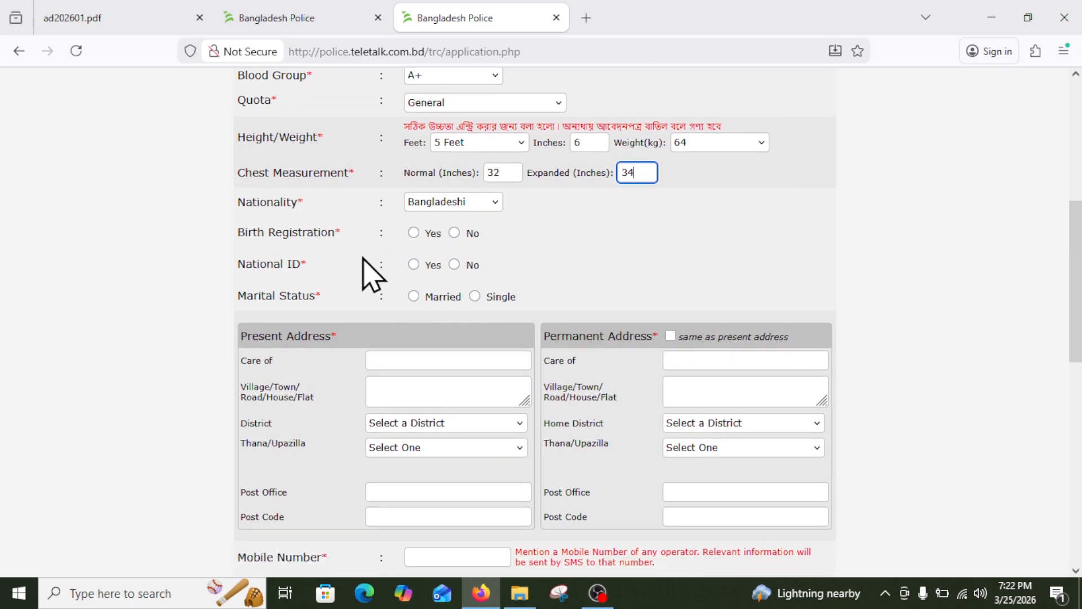
{"action": "scroll", "coordinate": [364, 258], "scroll_direction": "down", "scroll_amount": 1}
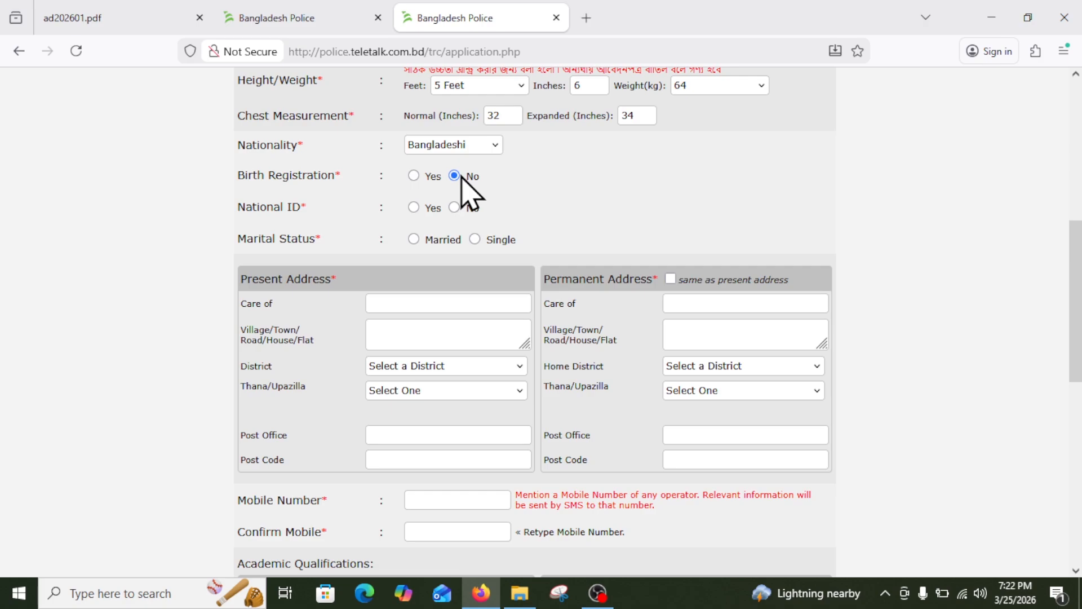
{"action": "left_click", "coordinate": [417, 176]}
{"action": "left_click", "coordinate": [750, 174]}
{"action": "left_click", "coordinate": [413, 206]}
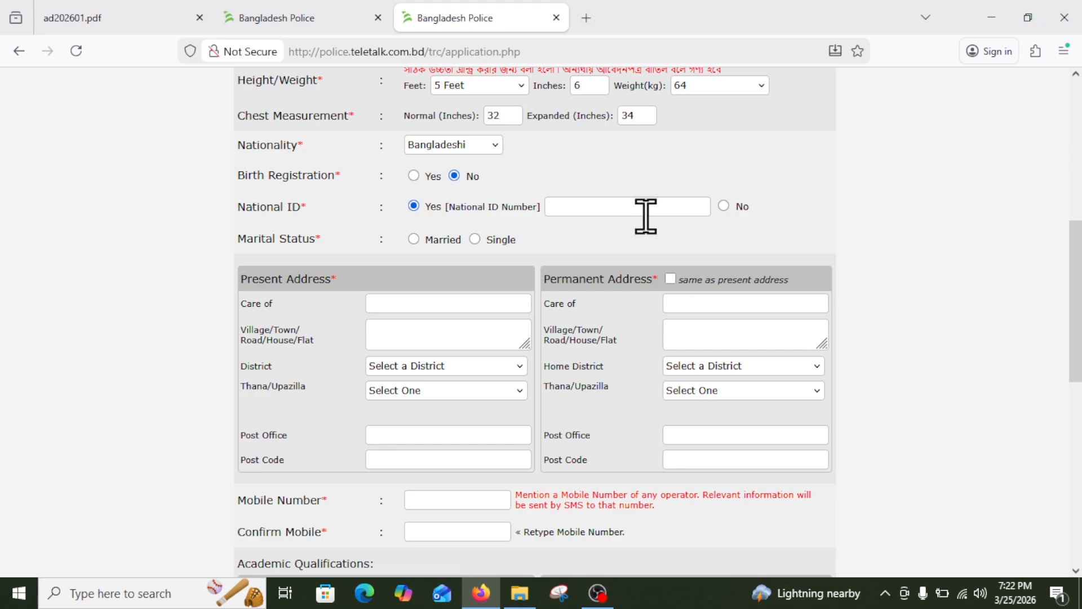
{"action": "left_click", "coordinate": [663, 210]}
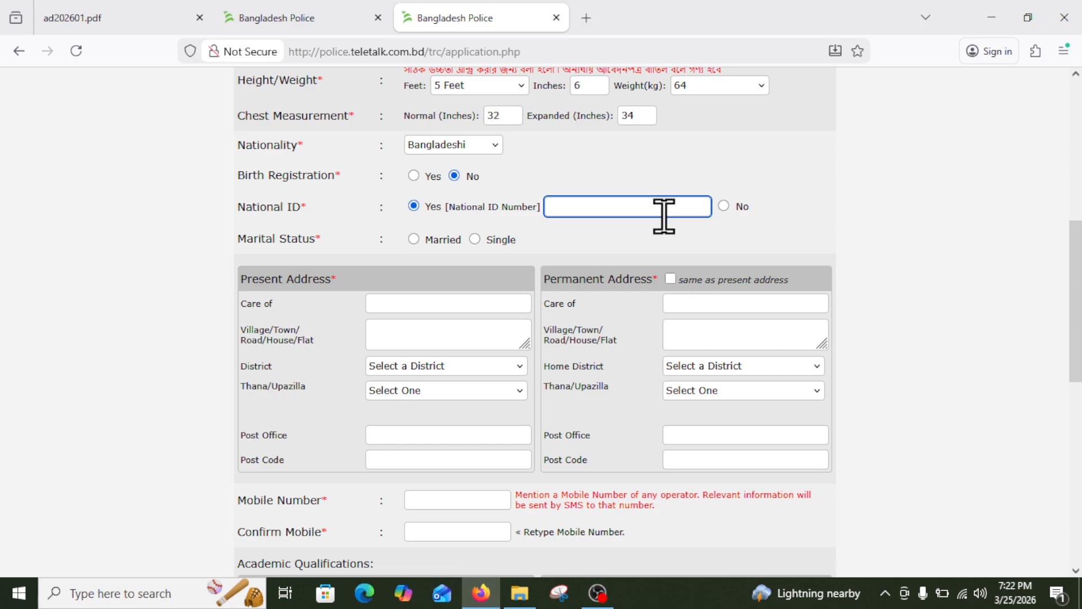
Set marital status to Single, then check the job notice PDF and return to the form.
{"action": "scroll", "coordinate": [437, 181], "scroll_direction": "down", "scroll_amount": 2}
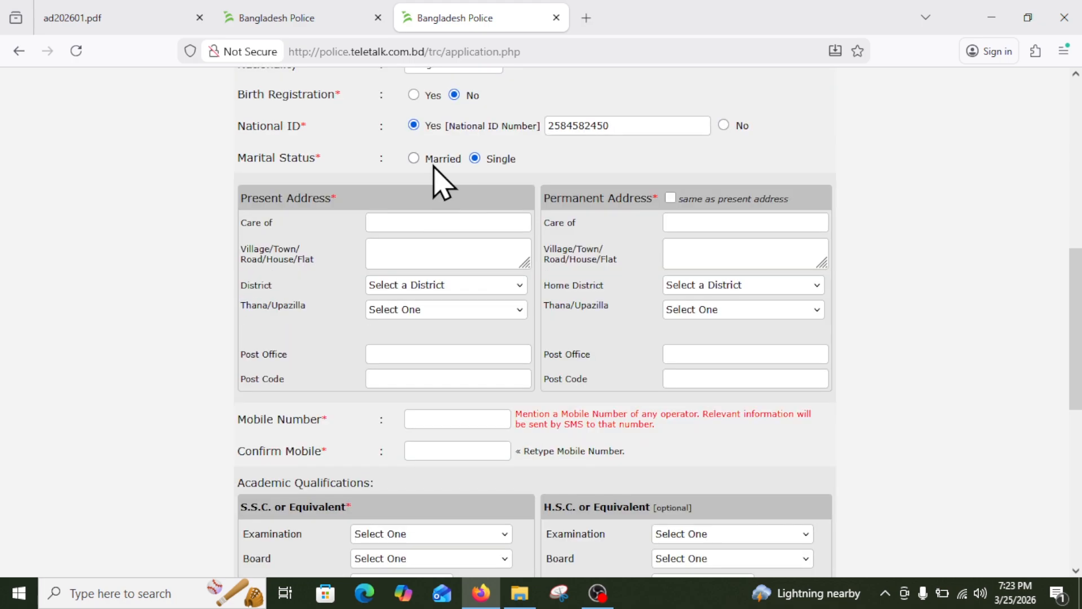
{"action": "left_click", "coordinate": [475, 159]}
{"action": "left_click", "coordinate": [124, 12]}
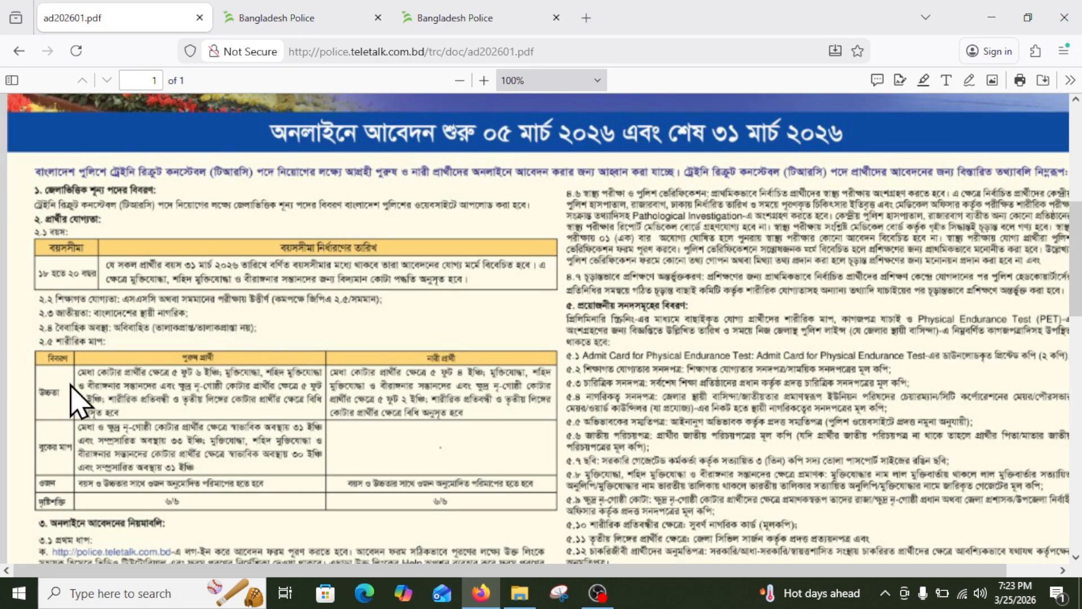
{"action": "left_click", "coordinate": [495, 16]}
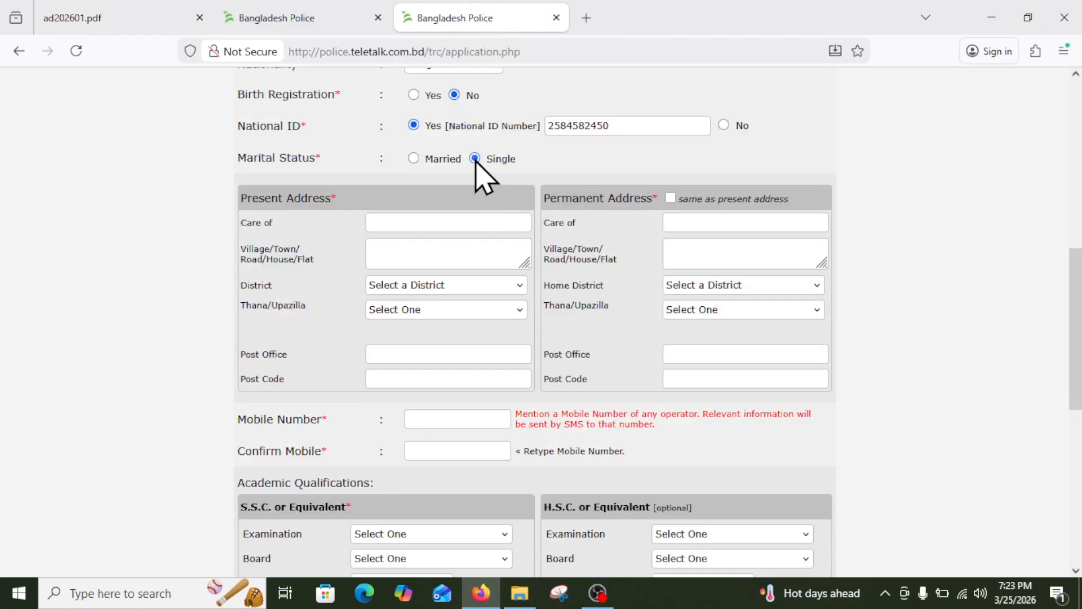
Fill in the present address Care of, village/town and district fields.
{"action": "left_click", "coordinate": [415, 223]}
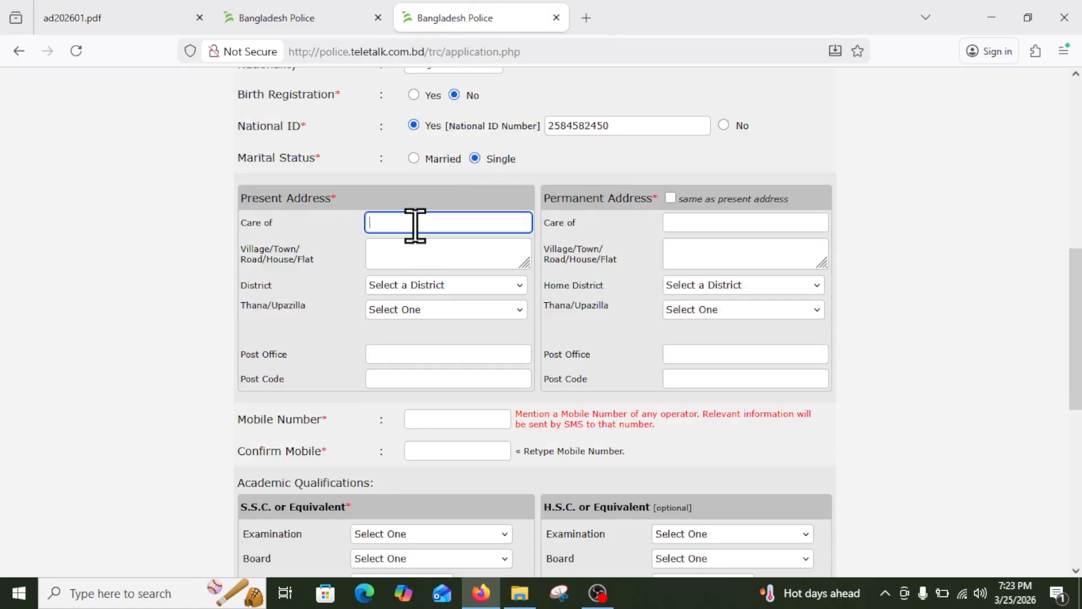
{"action": "key", "text": "Tab"}
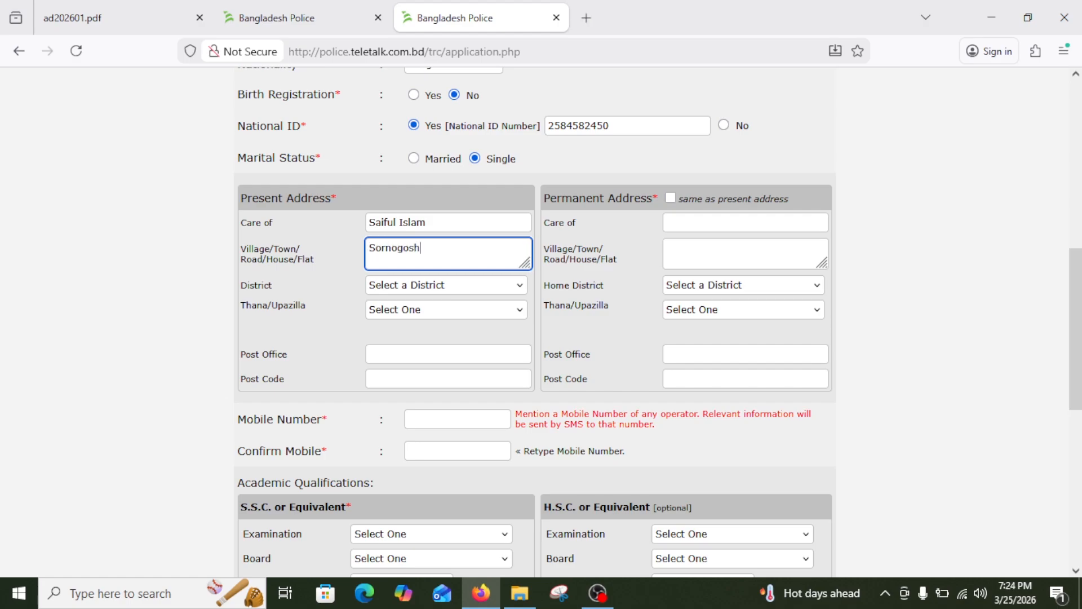
{"action": "key", "text": "Tab"}
{"action": "key", "text": "m"}
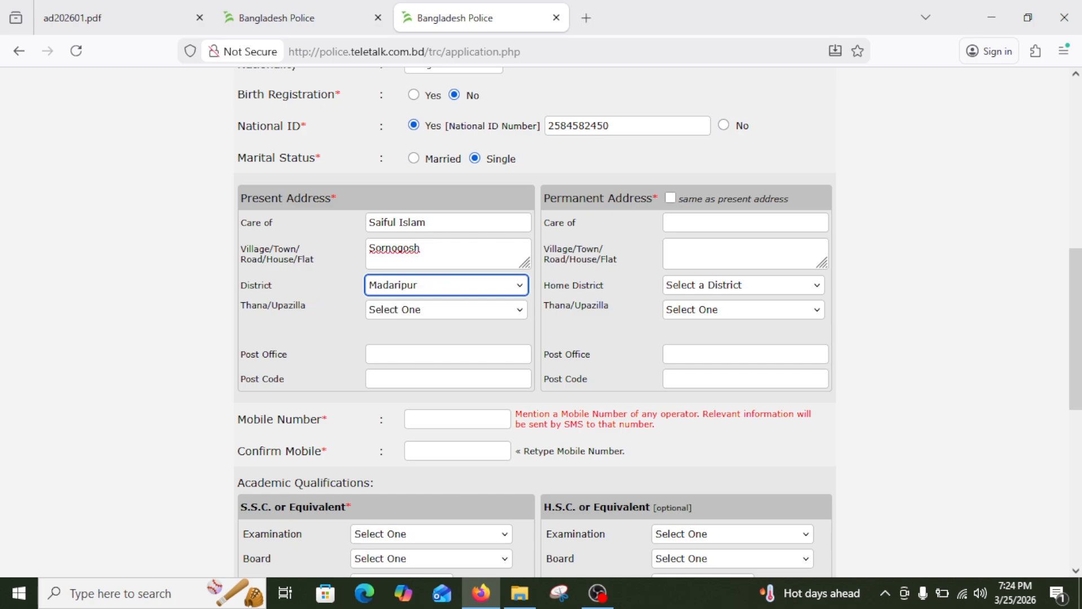
{"action": "key", "text": "Tab"}
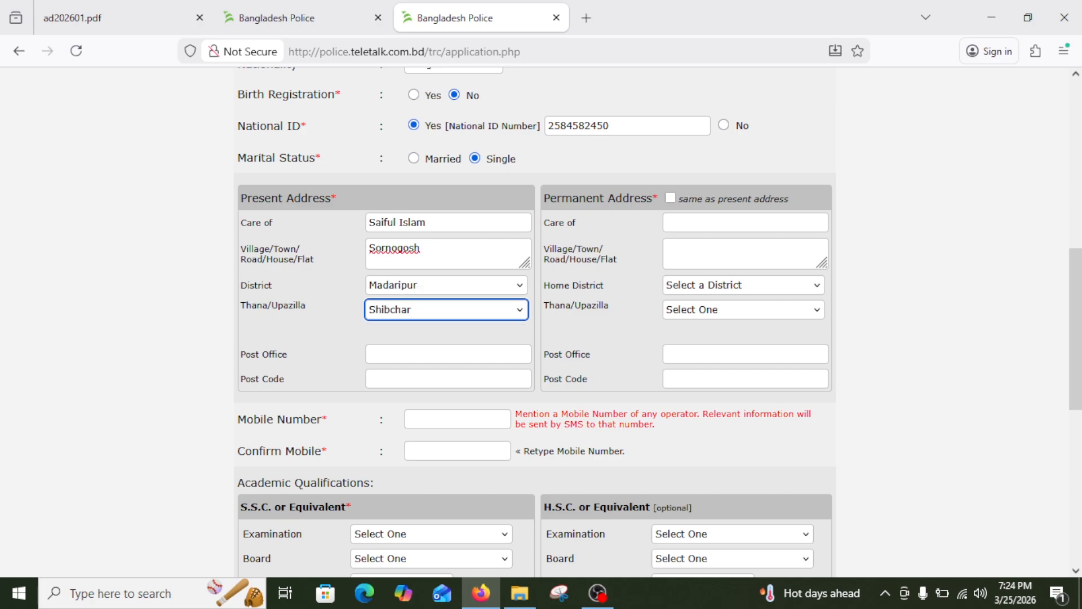
Enter the present post office and post code, and mark permanent address same as present.
{"action": "left_click", "coordinate": [402, 354]}
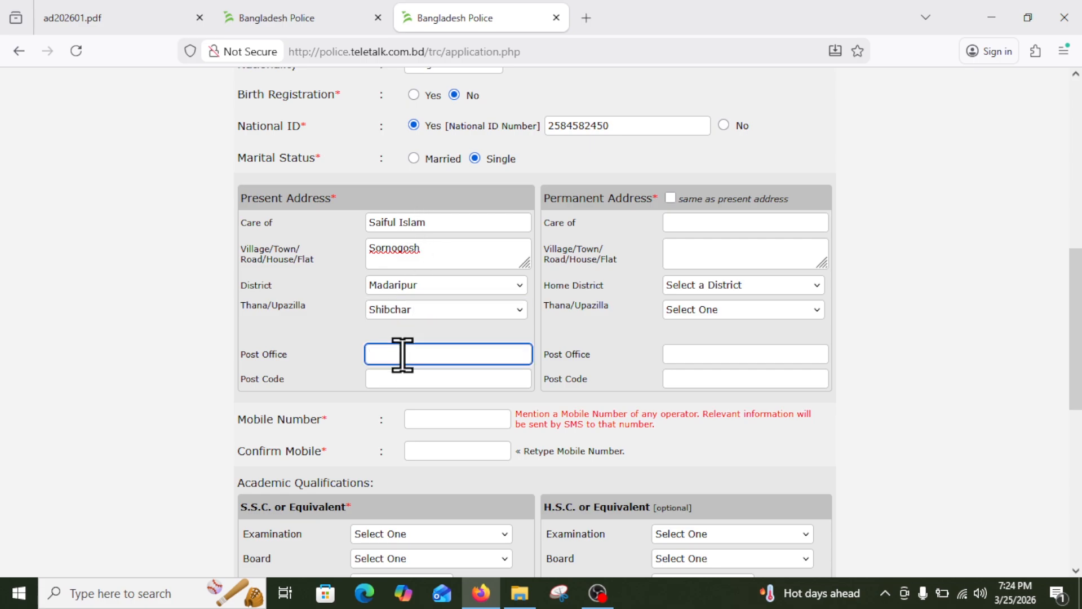
{"action": "key", "text": "Tab"}
{"action": "type", "text": "8002"}
{"action": "left_click", "coordinate": [561, 225]}
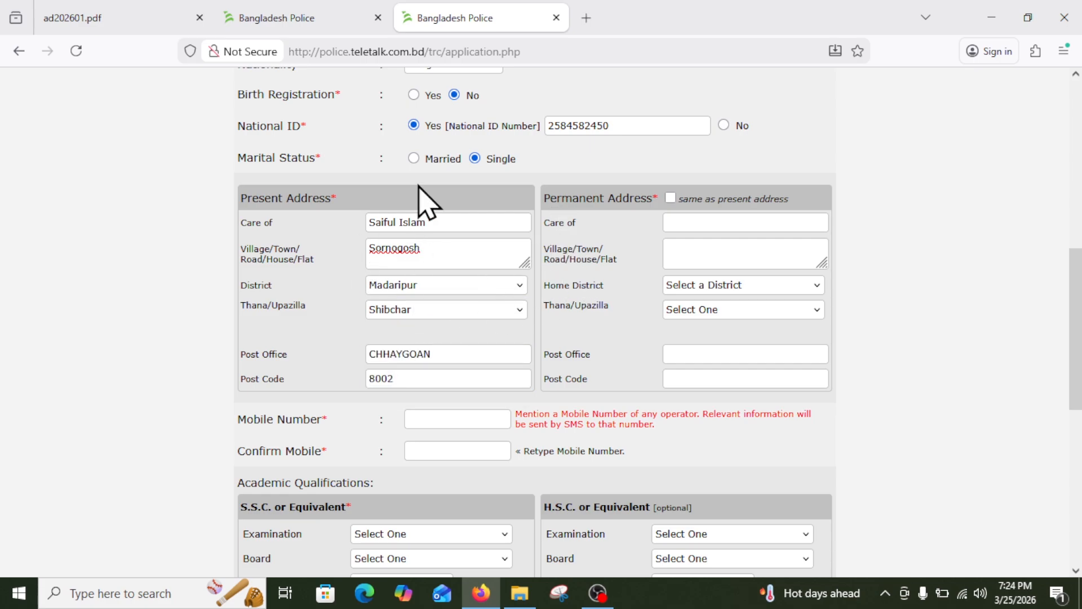
{"action": "left_click", "coordinate": [671, 197]}
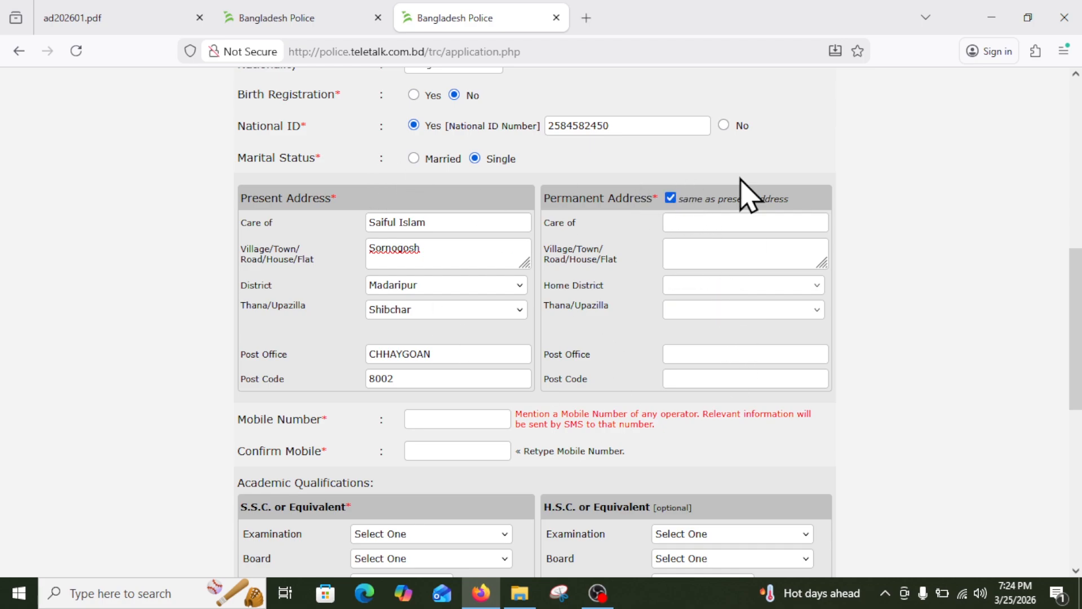
Enter the applicant's mobile number and begin retyping it in Confirm Mobile.
{"action": "scroll", "coordinate": [386, 283], "scroll_direction": "down", "scroll_amount": 3}
{"action": "left_click", "coordinate": [458, 253]}
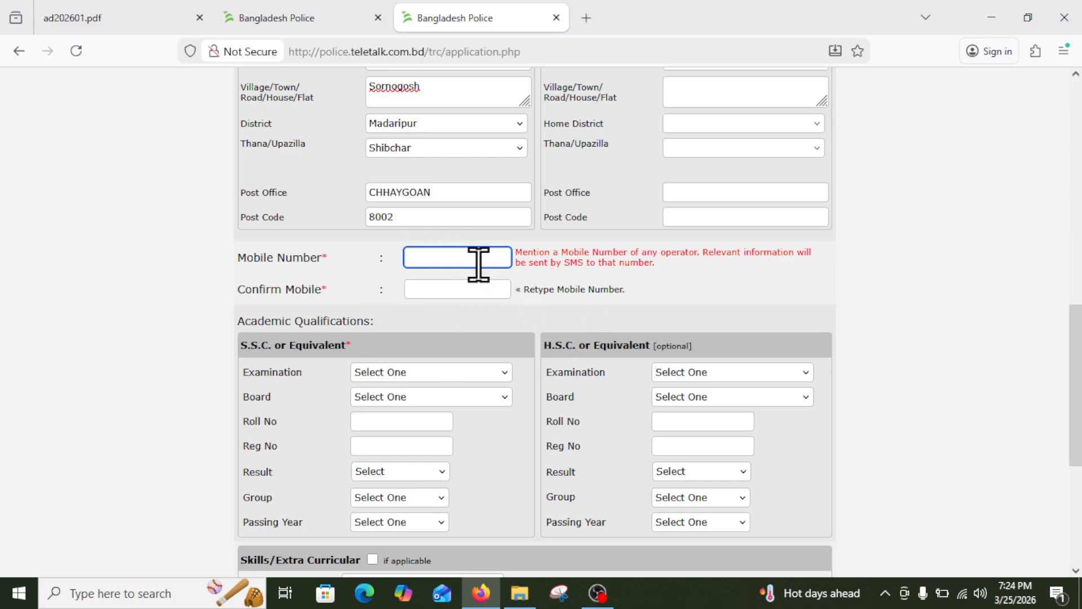
{"action": "type", "text": "0"}
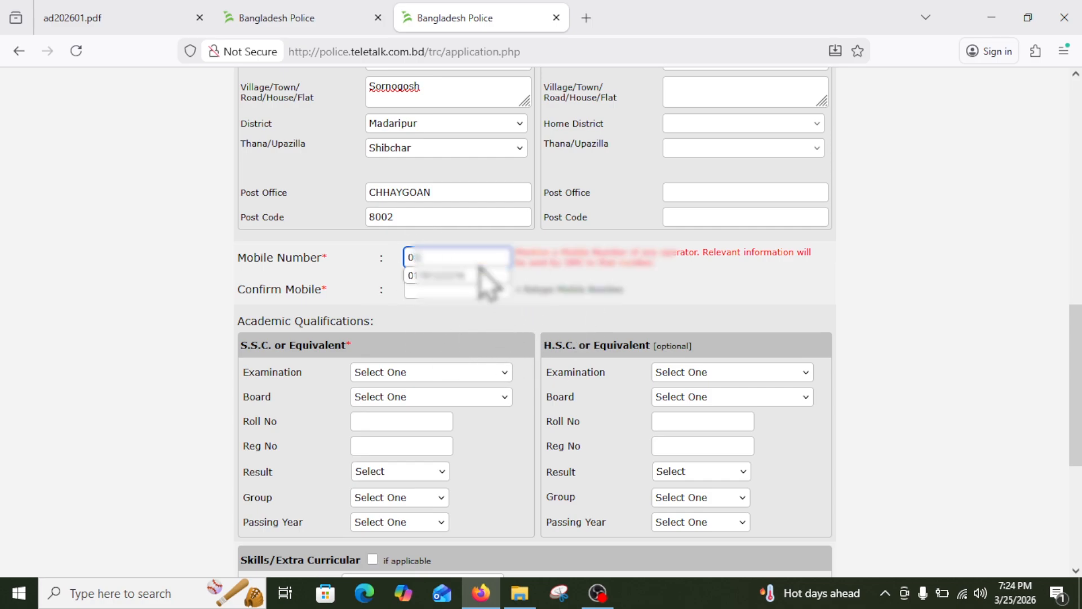
{"action": "left_click", "coordinate": [442, 251]}
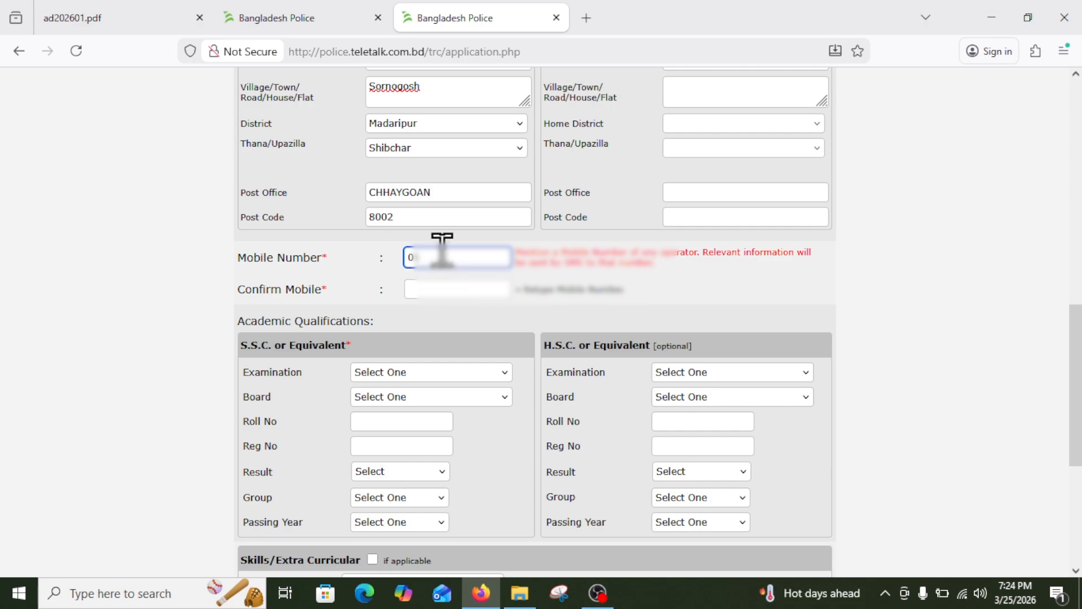
{"action": "key", "text": "Tab"}
{"action": "type", "text": "01"}
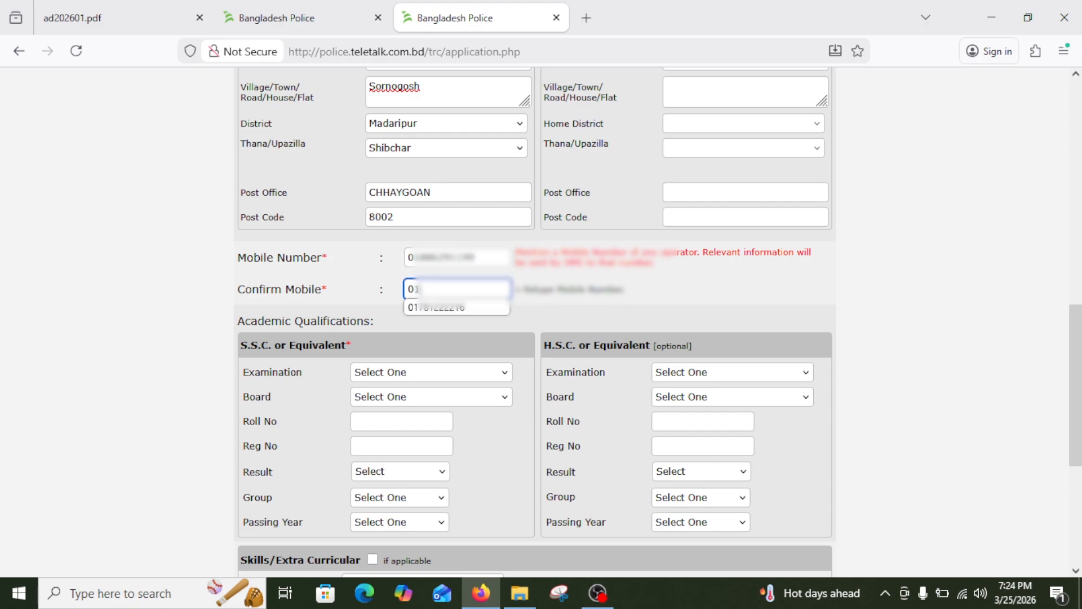
{"action": "type", "text": "***"}
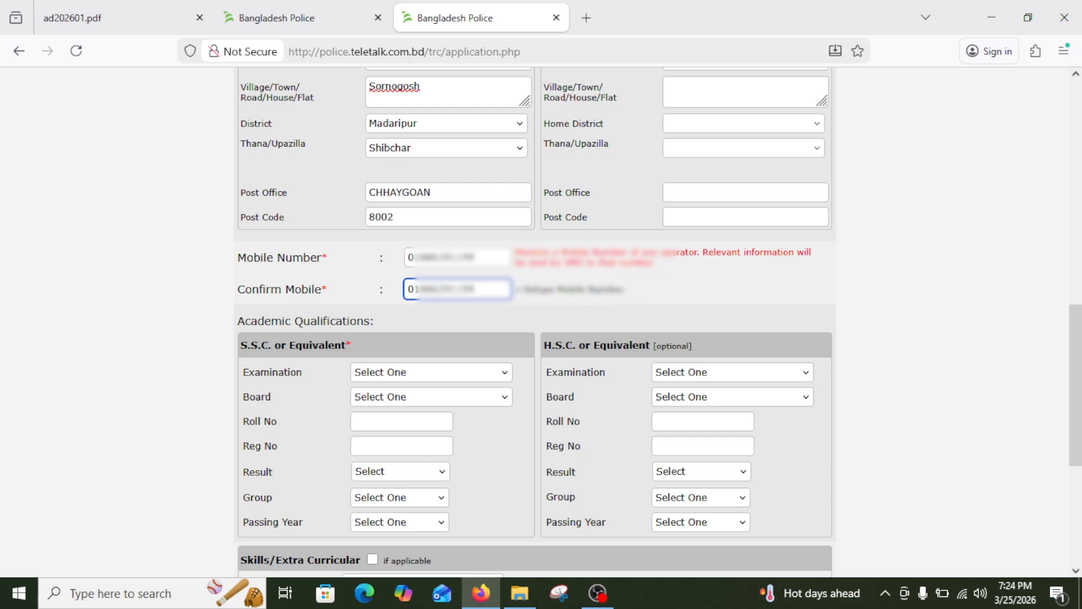
Select S.S.C as the examination and Dhaka as the education board.
{"action": "scroll", "coordinate": [367, 145], "scroll_direction": "down", "scroll_amount": 5}
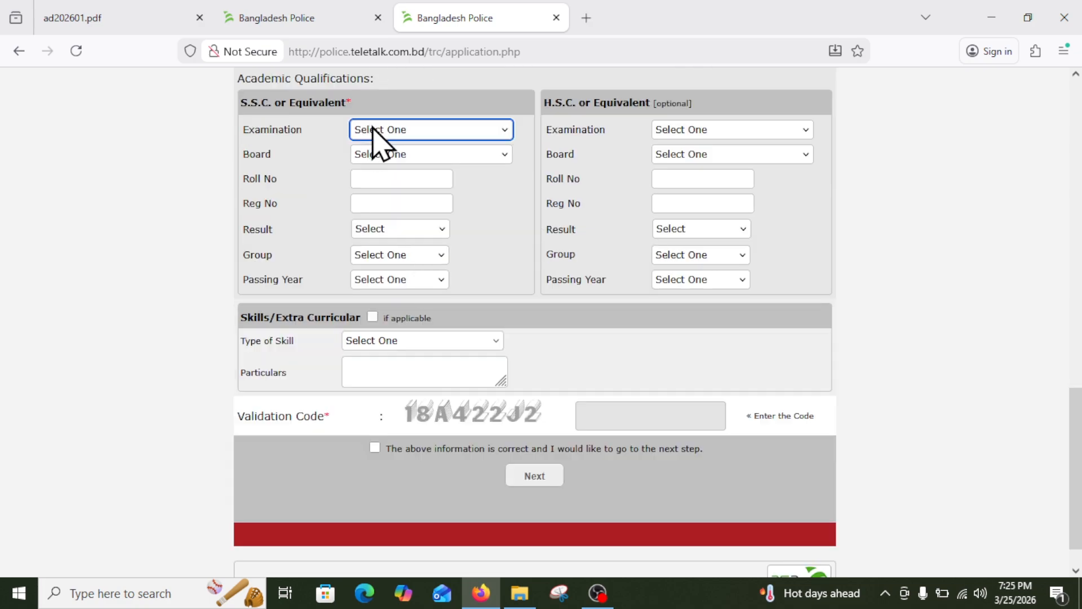
{"action": "left_click", "coordinate": [372, 129]}
{"action": "left_click", "coordinate": [383, 169]}
{"action": "left_click", "coordinate": [377, 157]}
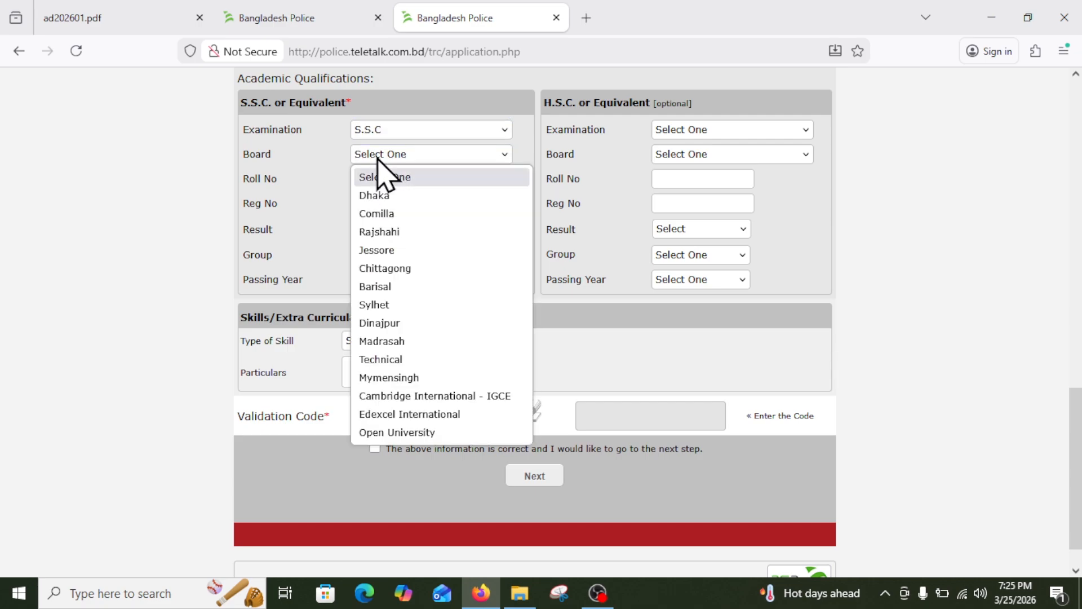
{"action": "left_click", "coordinate": [376, 126]}
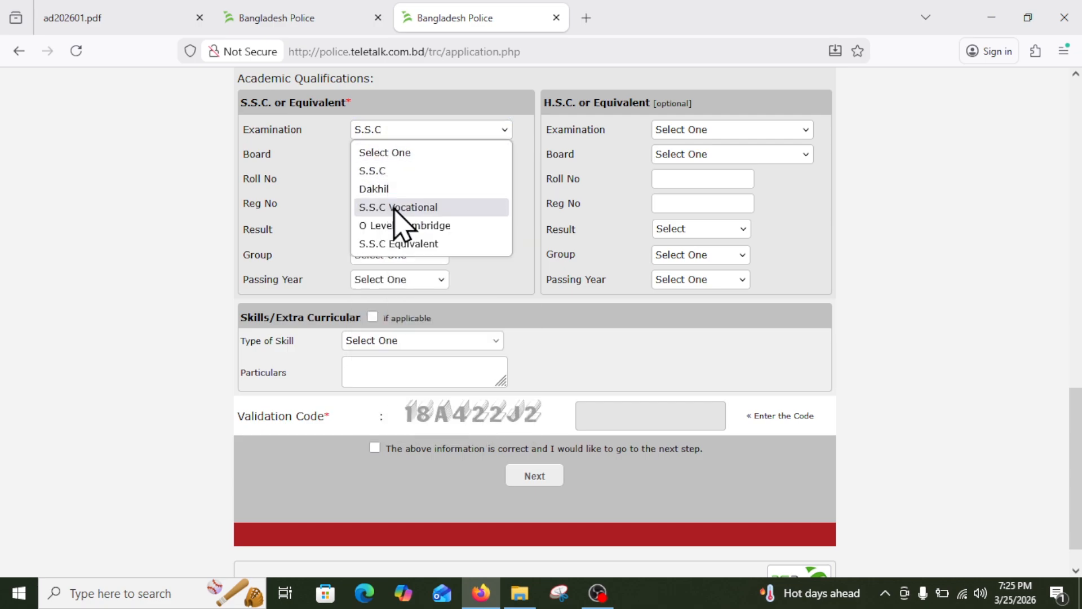
{"action": "left_click", "coordinate": [398, 170]}
{"action": "left_click", "coordinate": [373, 156]}
{"action": "left_click", "coordinate": [403, 195]}
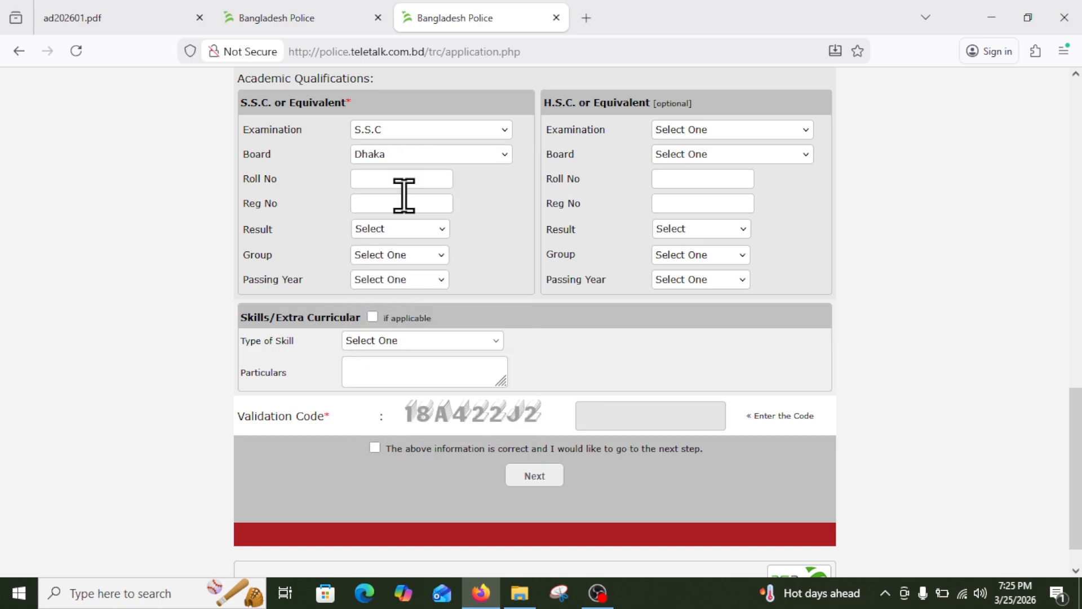
{"action": "left_click", "coordinate": [394, 160]}
{"action": "left_click", "coordinate": [395, 160]}
Enter the S.S.C roll number and registration number.
{"action": "left_click", "coordinate": [397, 178]}
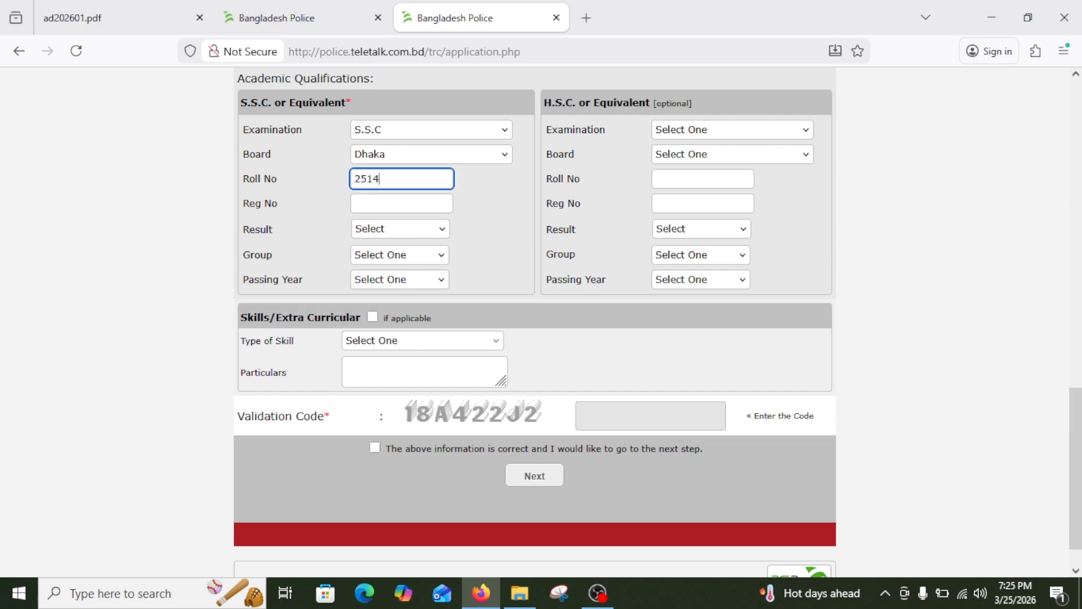
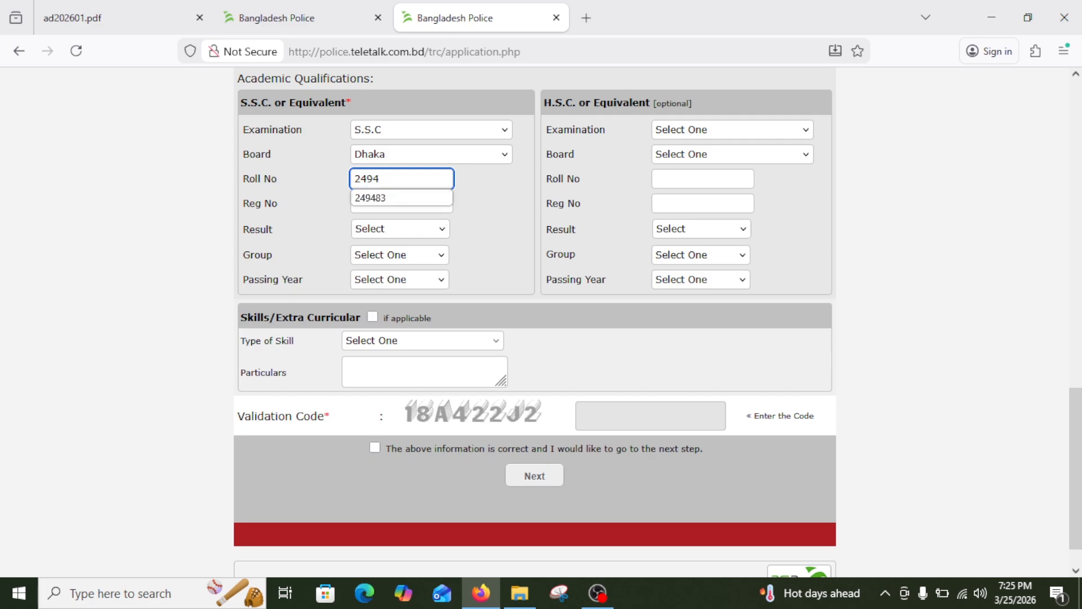
{"action": "key", "text": "Tab"}
{"action": "type", "text": "1"}
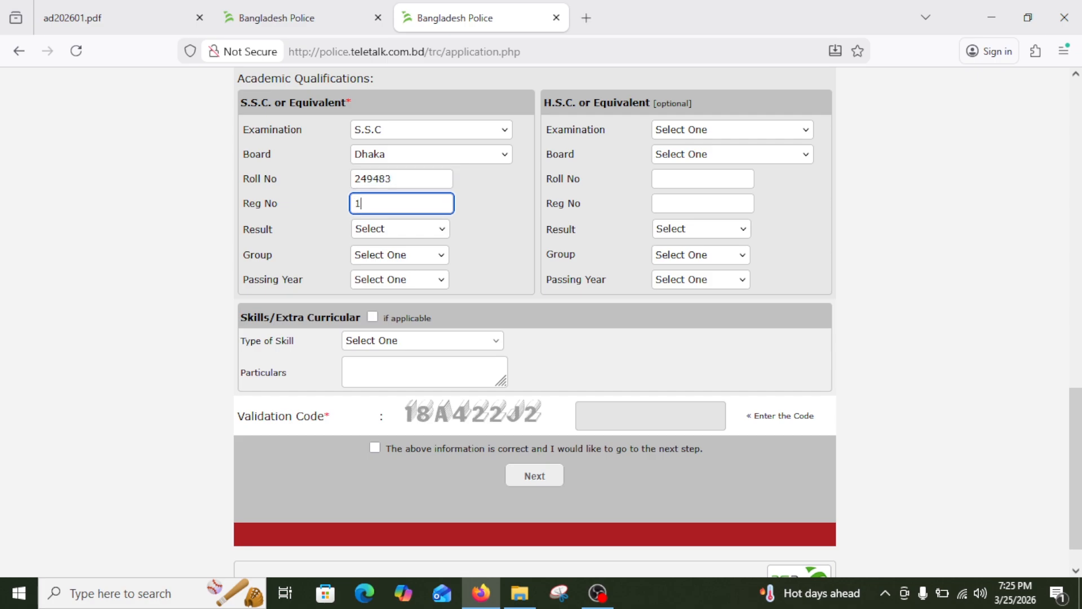
{"action": "type", "text": "23"}
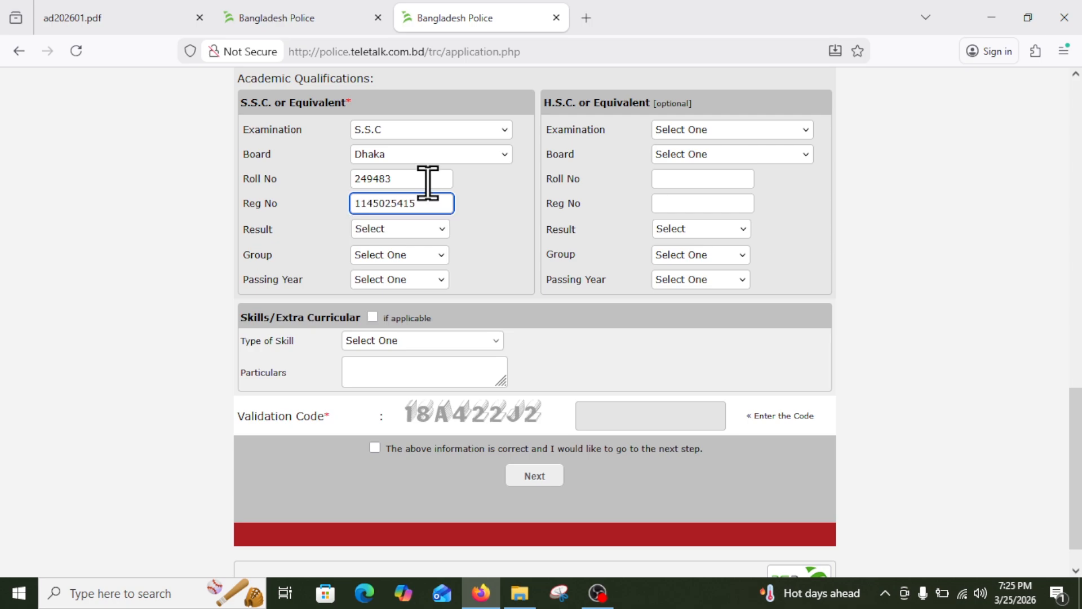
Set result type GPA with 4.94, group Humanities, and passing year 2016.
{"action": "left_click", "coordinate": [414, 234]}
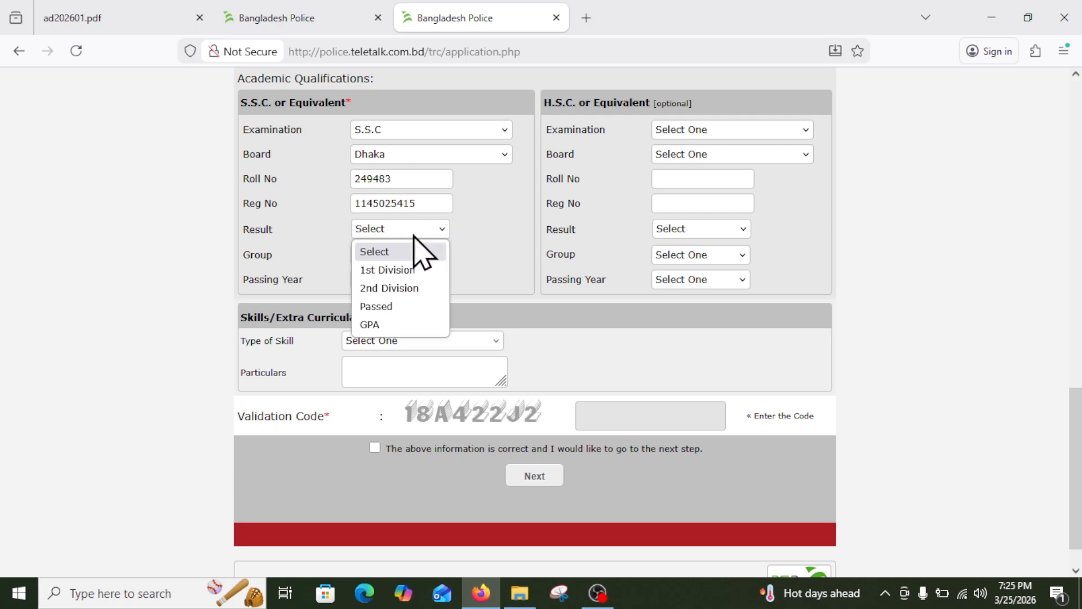
{"action": "left_click", "coordinate": [414, 324]}
{"action": "left_click", "coordinate": [472, 229]}
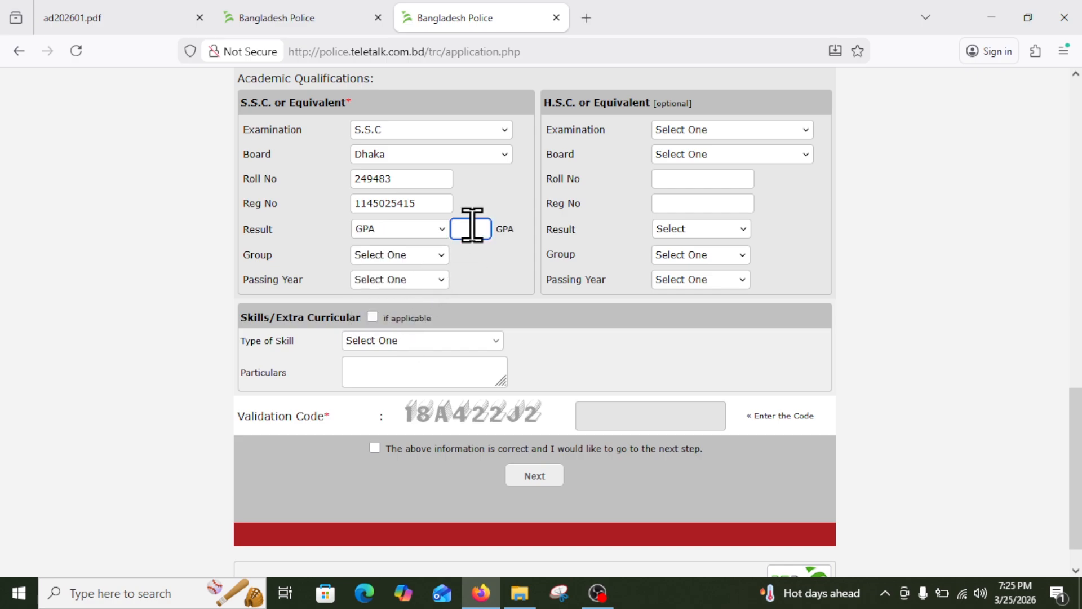
{"action": "type", "text": "4.94"}
{"action": "left_click", "coordinate": [399, 257]}
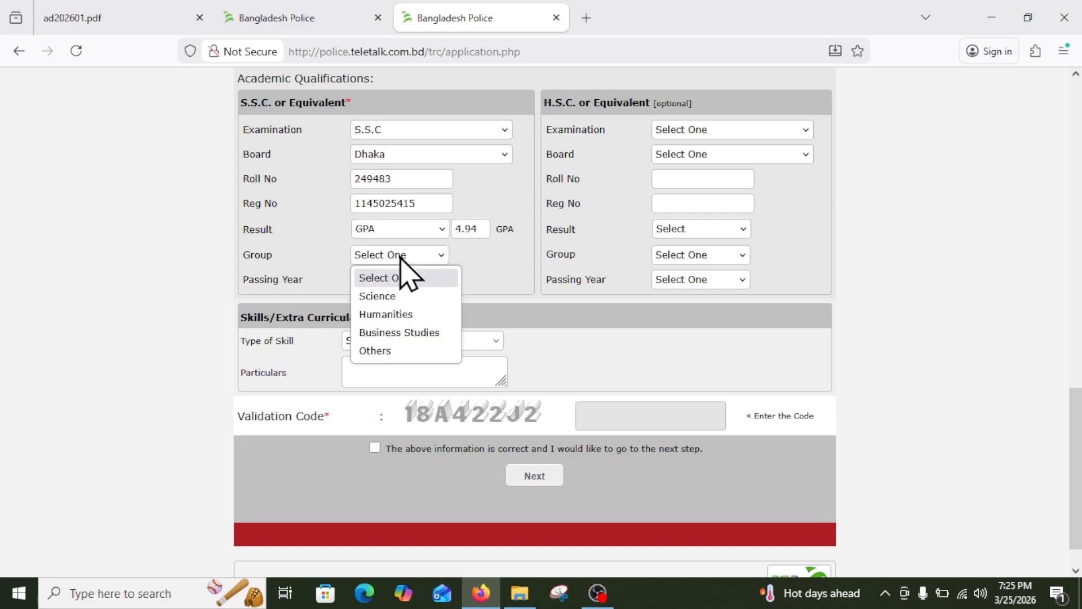
{"action": "left_click", "coordinate": [394, 316]}
{"action": "left_click", "coordinate": [394, 280]}
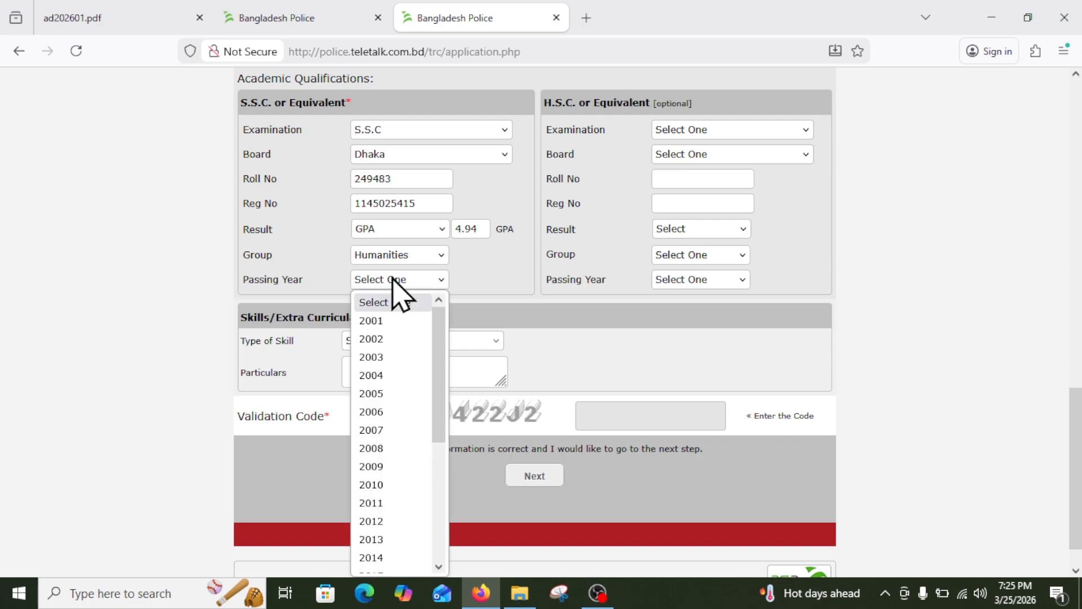
{"action": "type", "text": "20202016"}
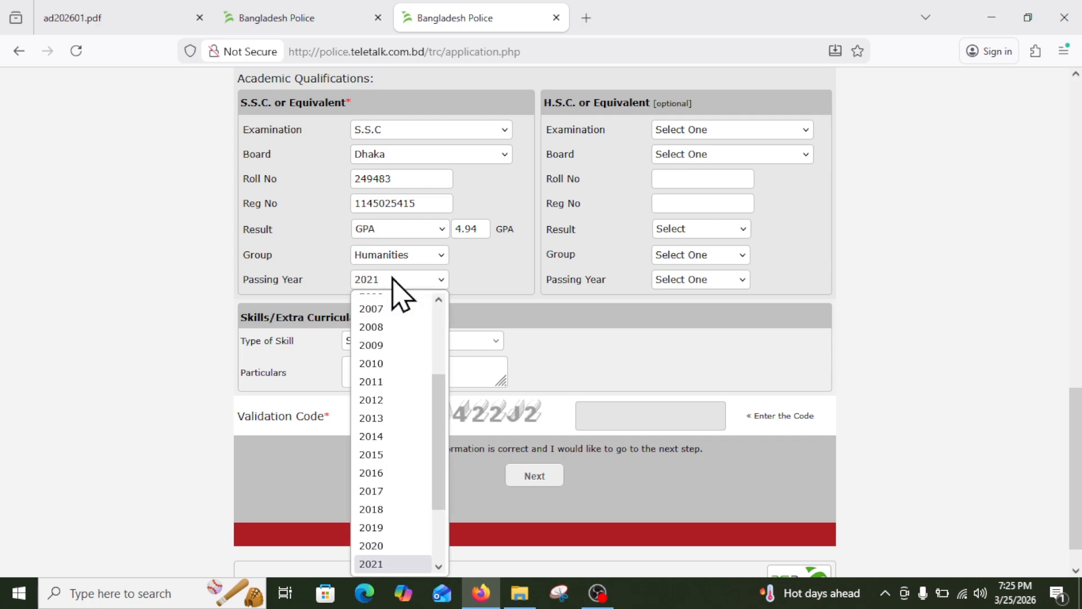
{"action": "key", "text": "Return"}
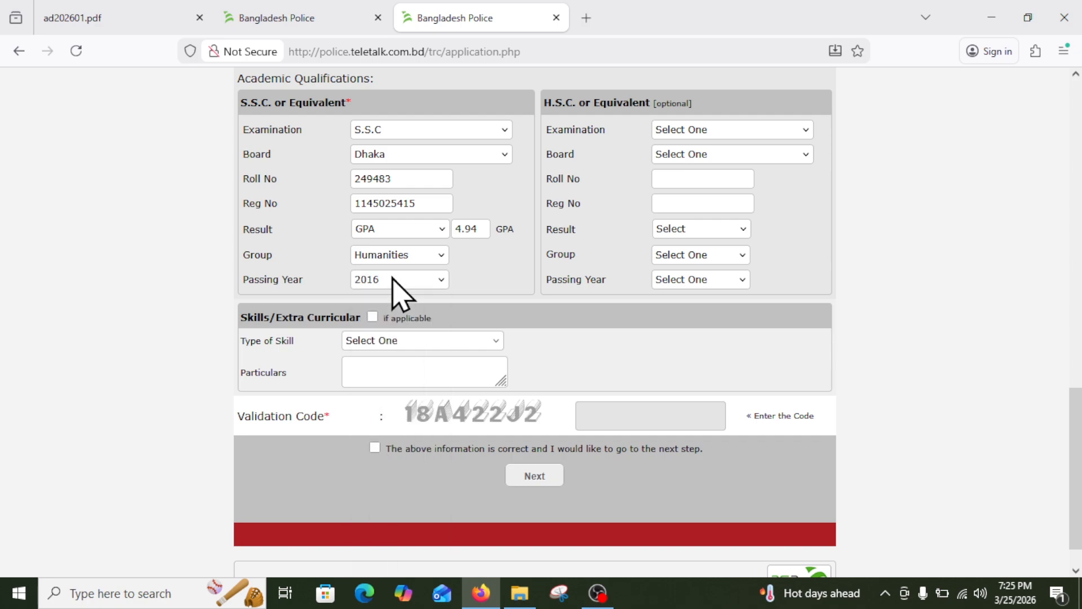
Tick extra-curricular skills, then close the skill list without choosing a skill.
{"action": "scroll", "coordinate": [394, 280], "scroll_direction": "down", "scroll_amount": 2}
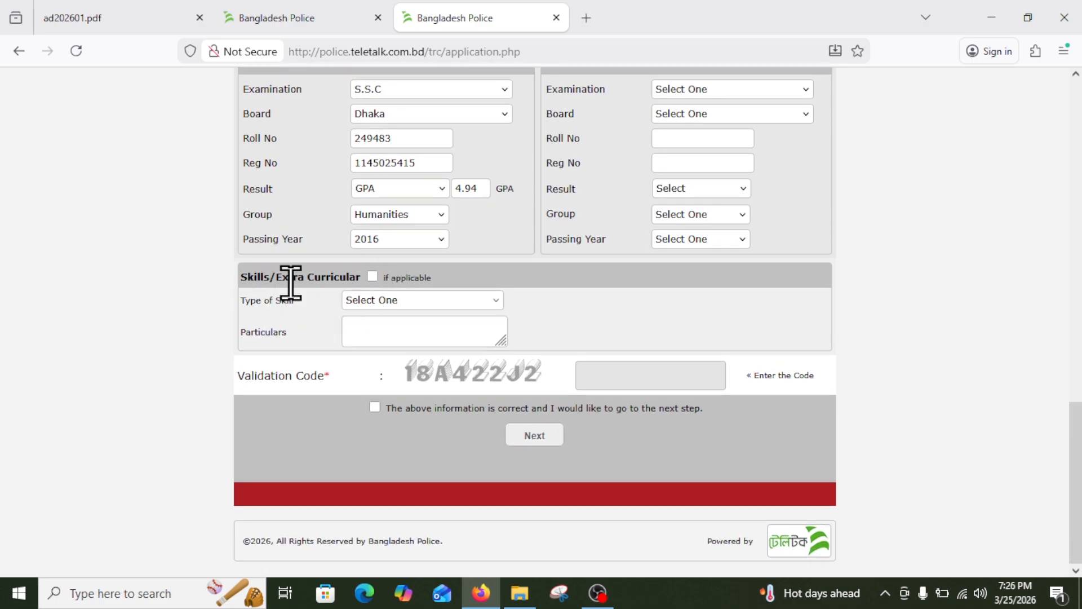
{"action": "left_click", "coordinate": [373, 276]}
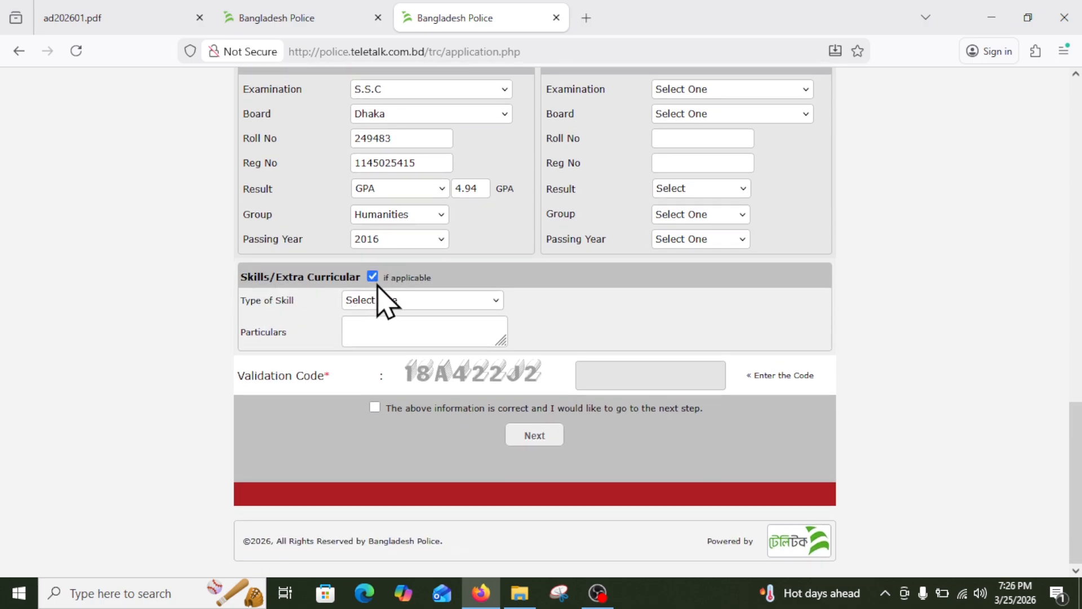
{"action": "left_click", "coordinate": [381, 300]}
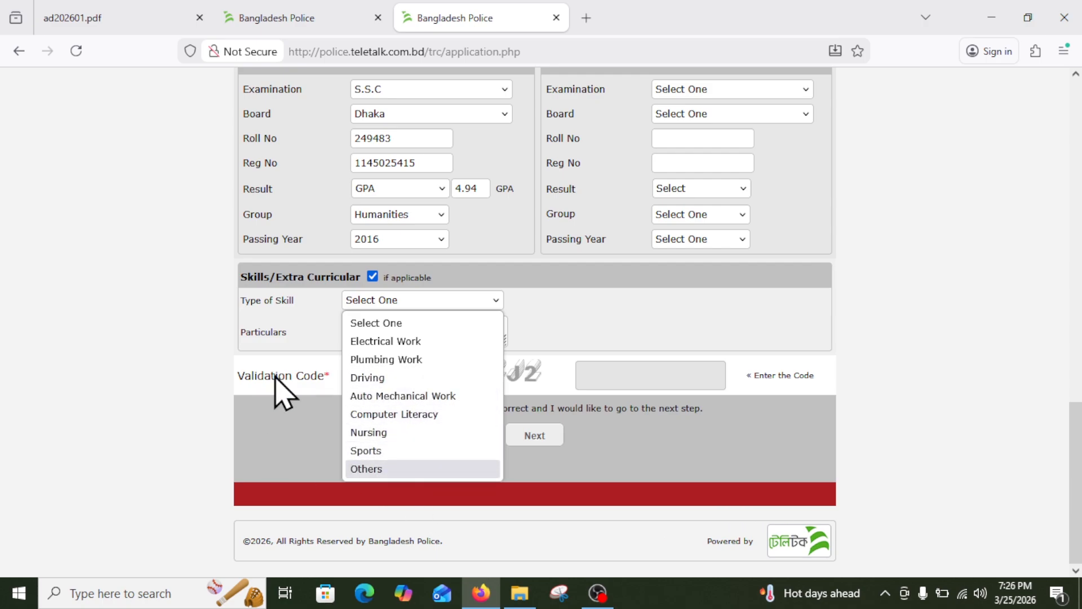
{"action": "left_click", "coordinate": [309, 326]}
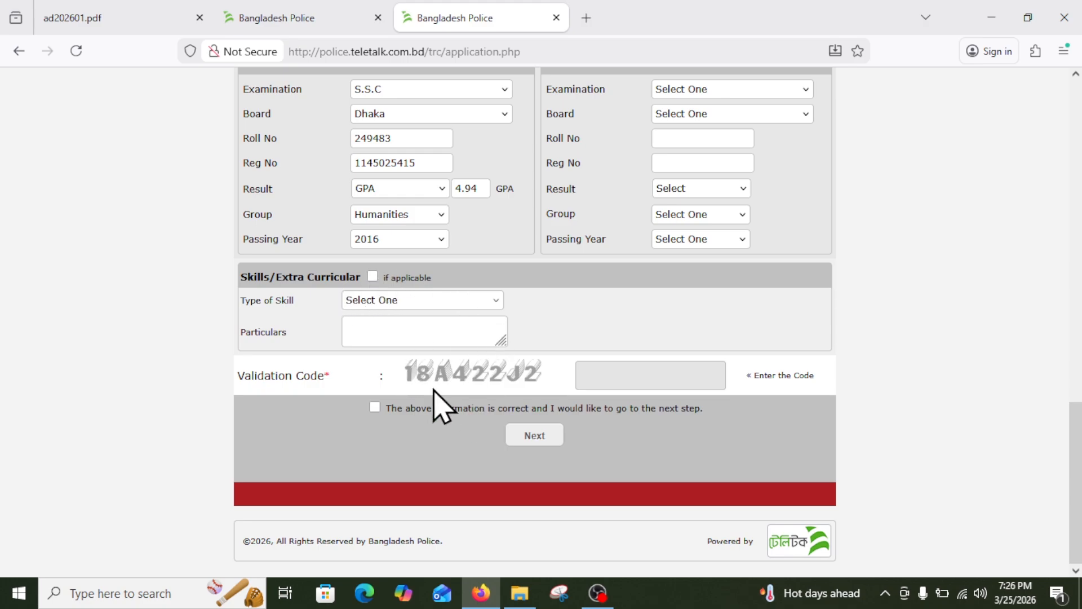
Enter the validation code, confirm the information is correct, and proceed to the preview.
{"action": "left_click", "coordinate": [693, 373]}
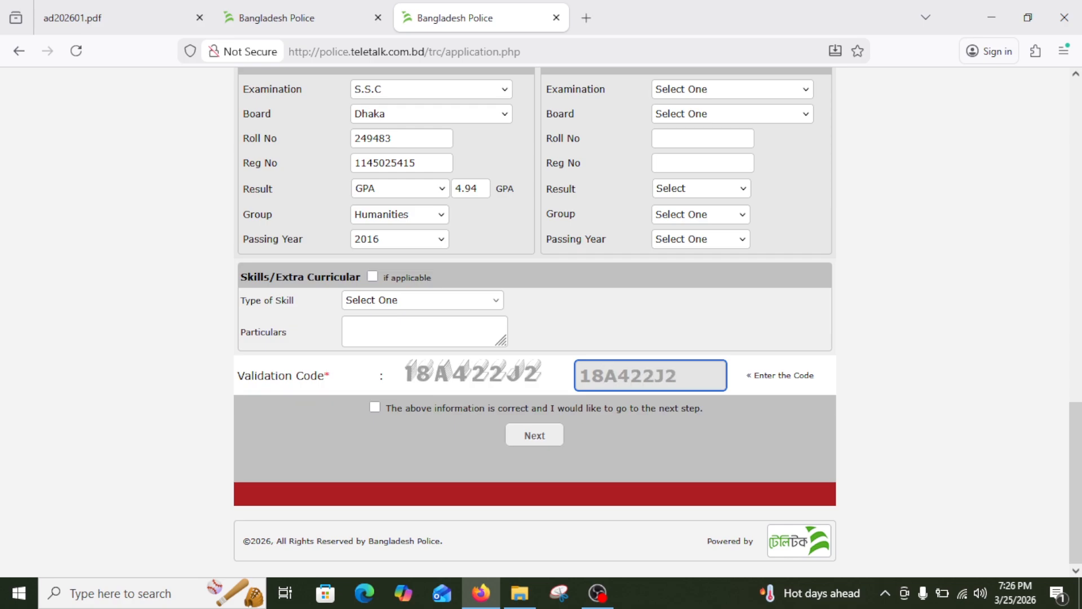
{"action": "left_click", "coordinate": [375, 407]}
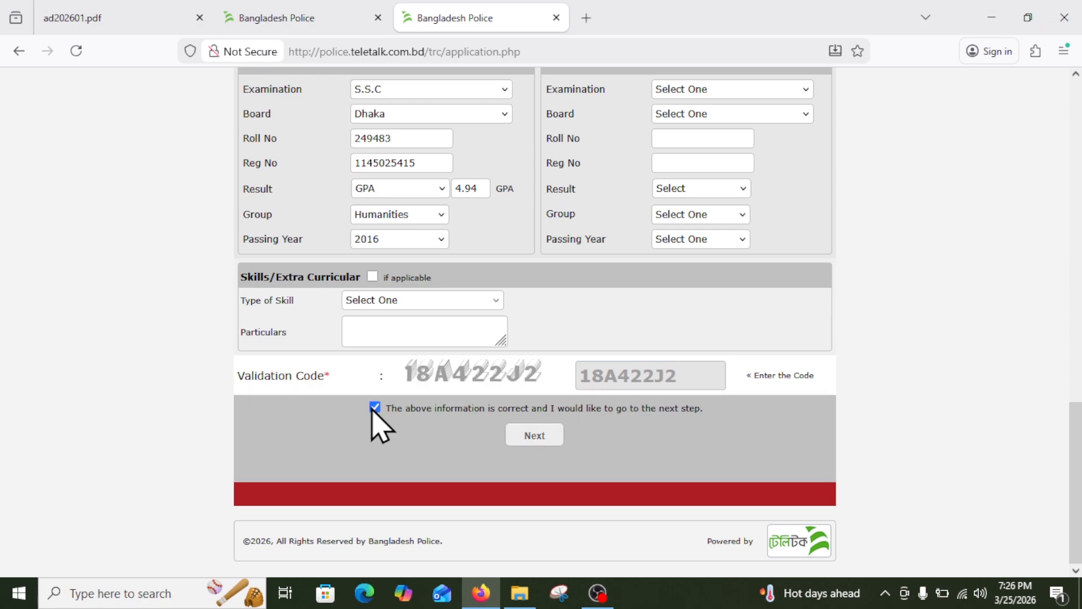
{"action": "left_click", "coordinate": [529, 437]}
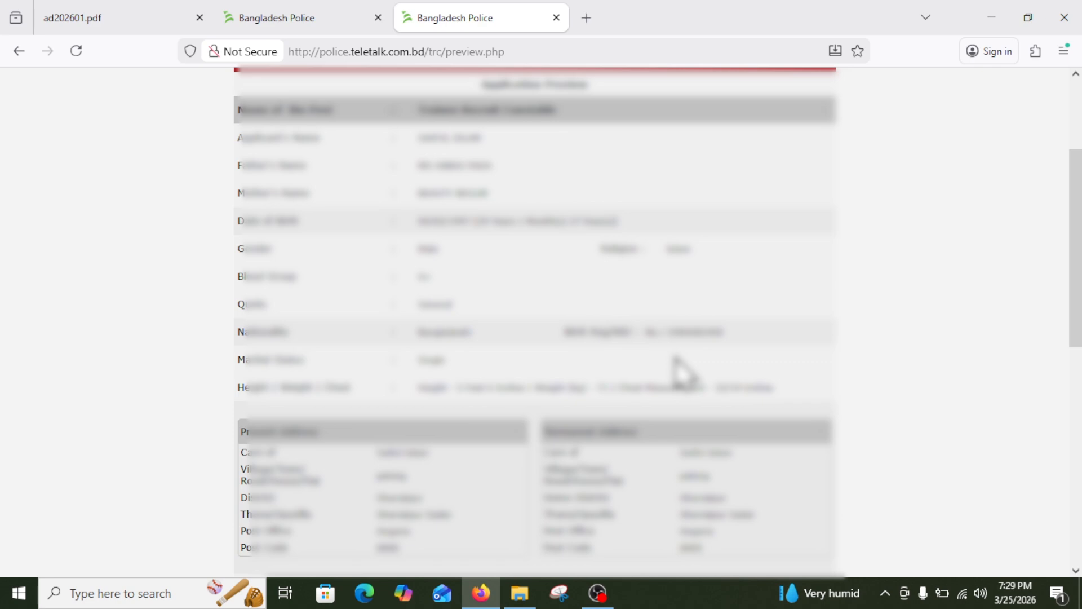
Scroll the application preview down to the Upload Photo & Signature section.
{"action": "scroll", "coordinate": [675, 357], "scroll_direction": "down", "scroll_amount": 3}
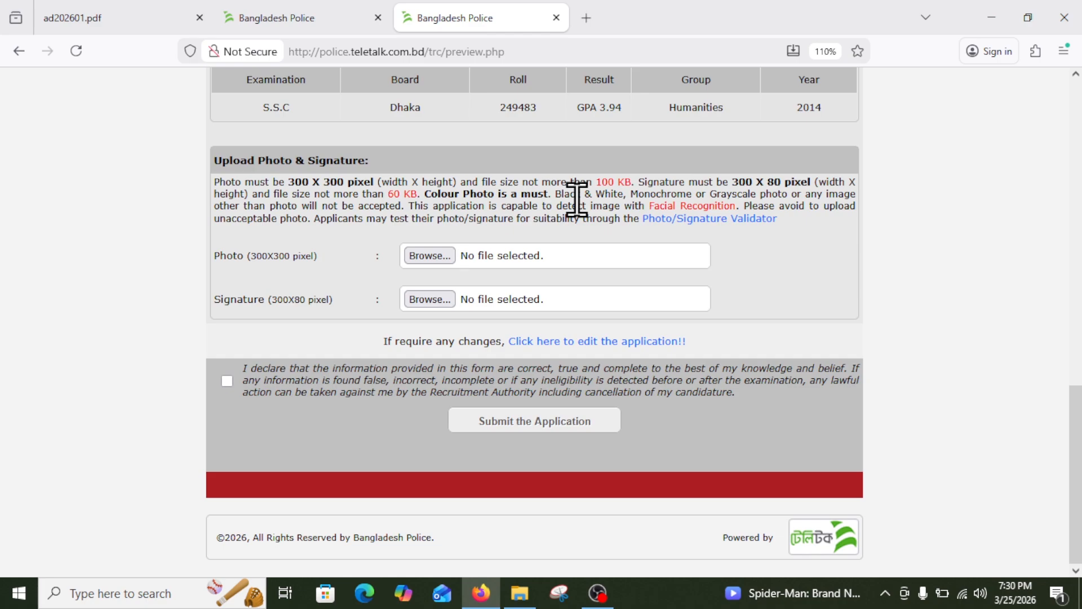
Upload photow.jpg from the Desktop as the applicant photo.
{"action": "left_click", "coordinate": [429, 256]}
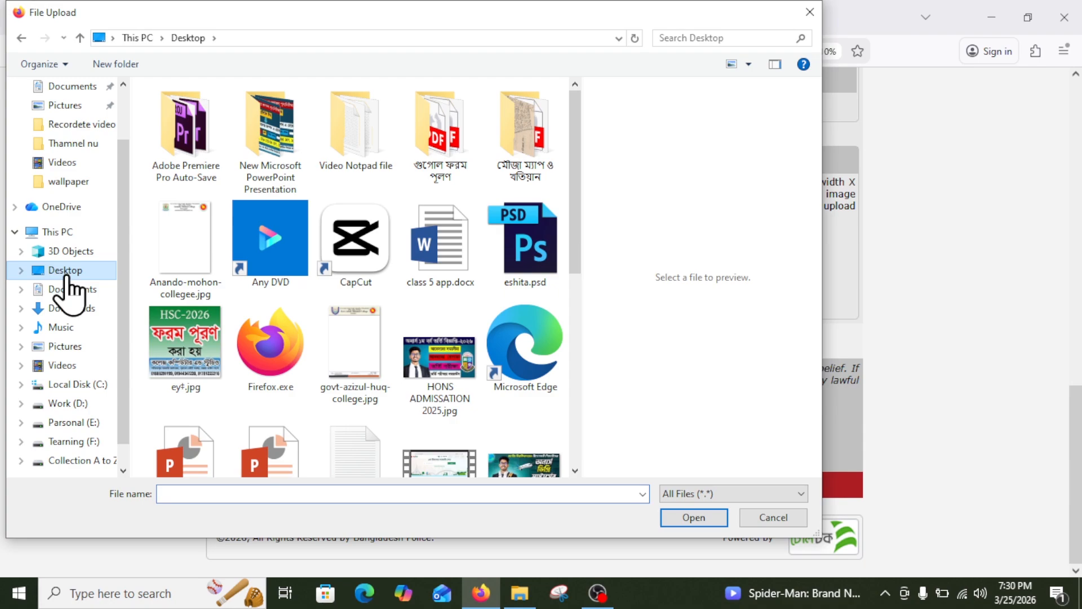
{"action": "left_click", "coordinate": [63, 271]}
{"action": "scroll", "coordinate": [285, 285], "scroll_direction": "down", "scroll_amount": 5}
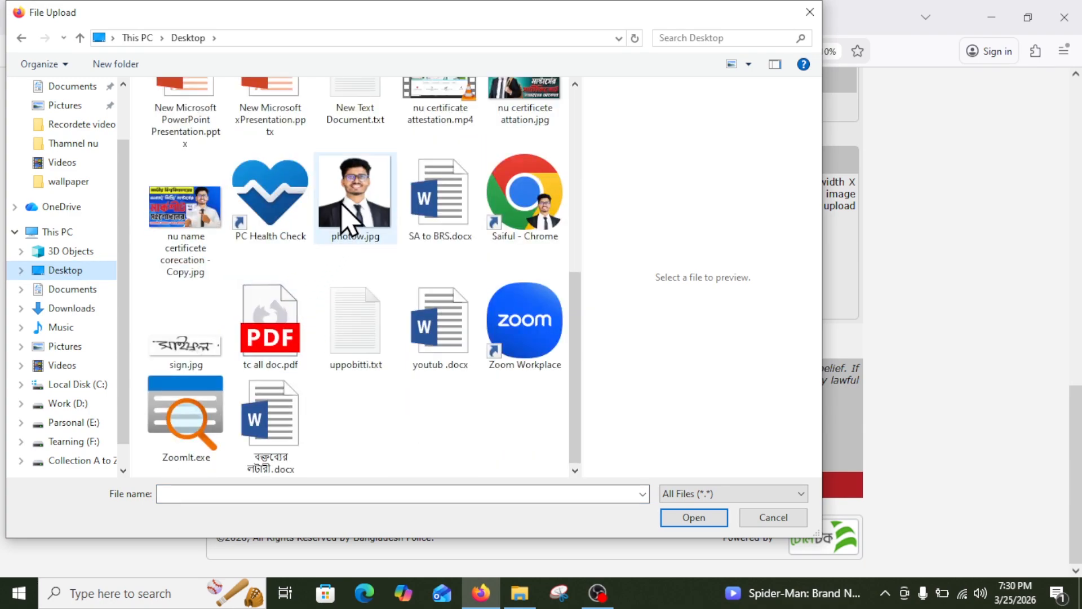
{"action": "left_click", "coordinate": [341, 201]}
{"action": "left_click", "coordinate": [725, 519]}
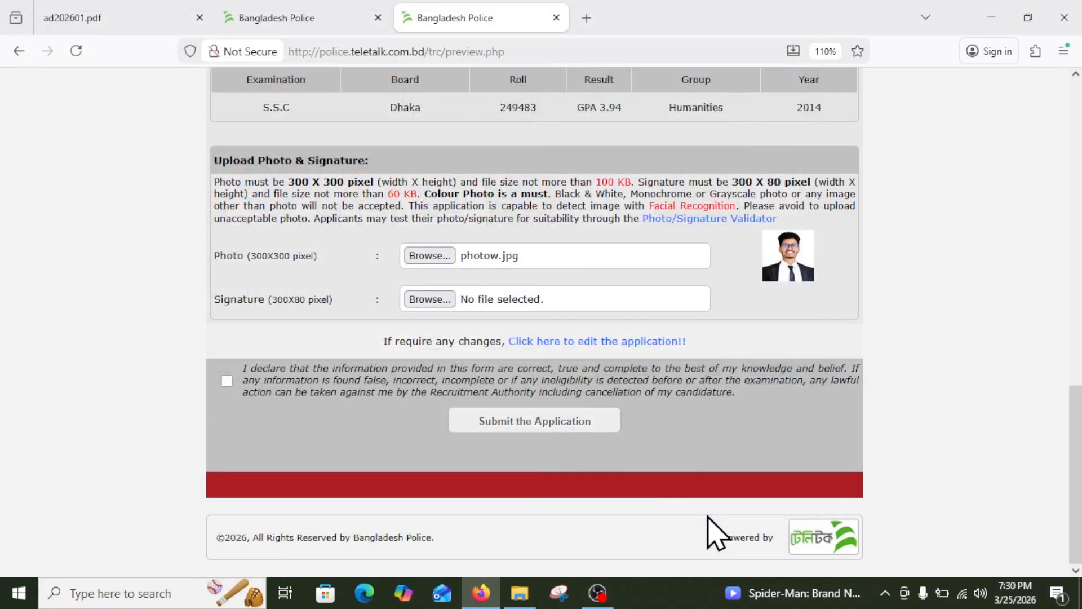
Upload sign.jpg as the applicant signature.
{"action": "left_click", "coordinate": [438, 300]}
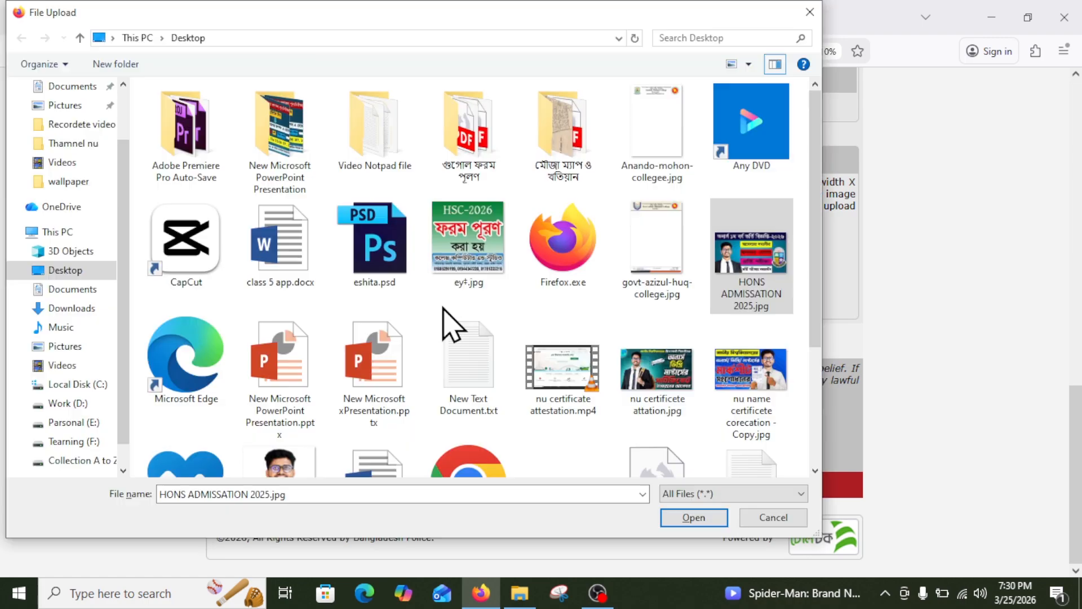
{"action": "scroll", "coordinate": [445, 324], "scroll_direction": "down", "scroll_amount": 3}
{"action": "left_click", "coordinate": [565, 366]}
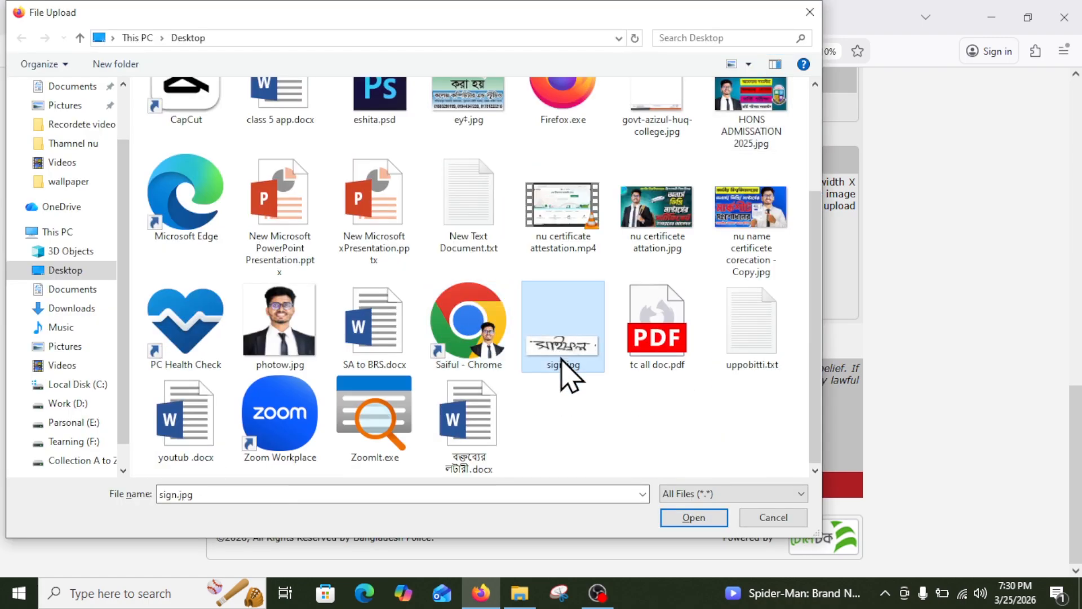
{"action": "left_click", "coordinate": [698, 520]}
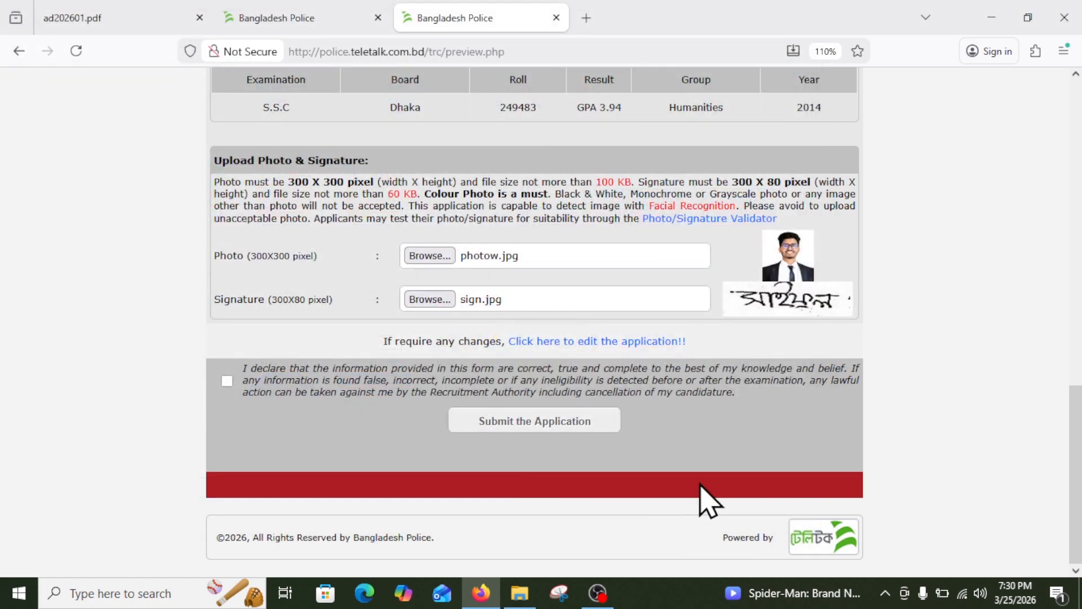
Tick the declaration, dismiss the over-age alert, and submit the application.
{"action": "left_click", "coordinate": [229, 382]}
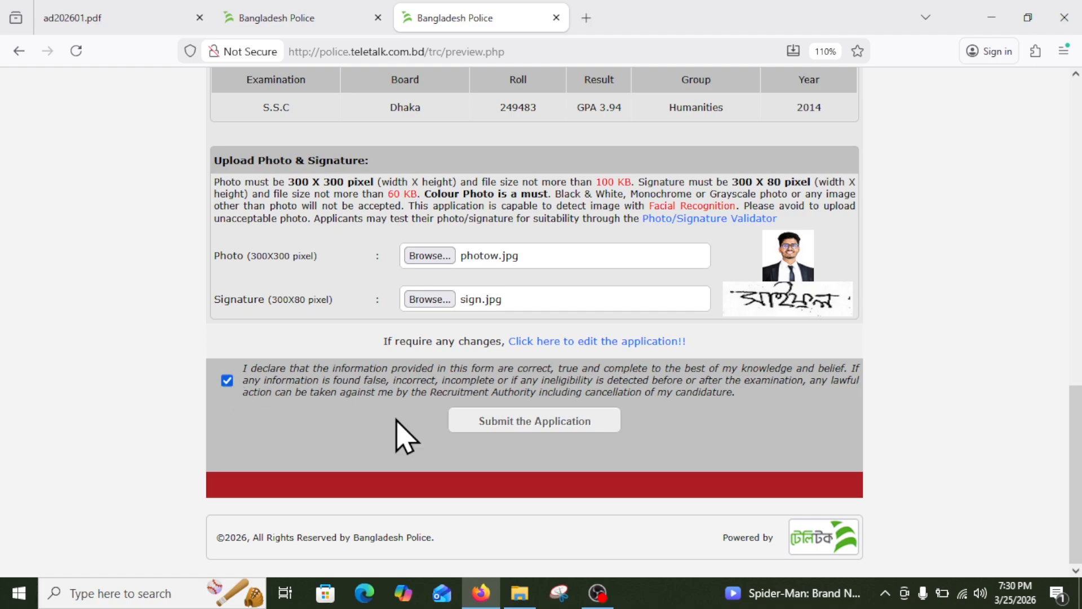
{"action": "left_click", "coordinate": [545, 424]}
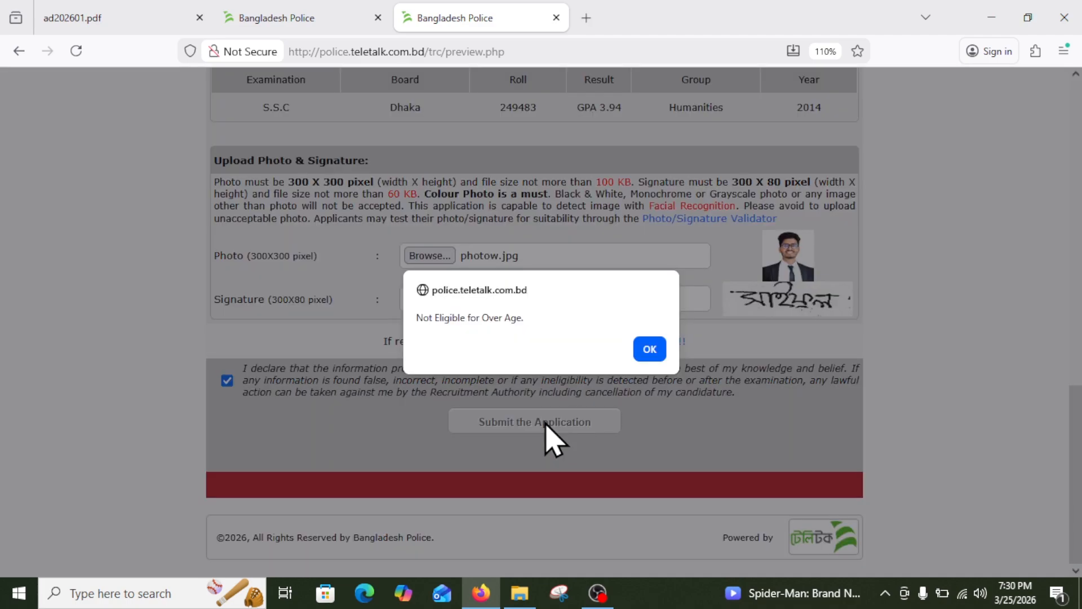
{"action": "left_click", "coordinate": [648, 352]}
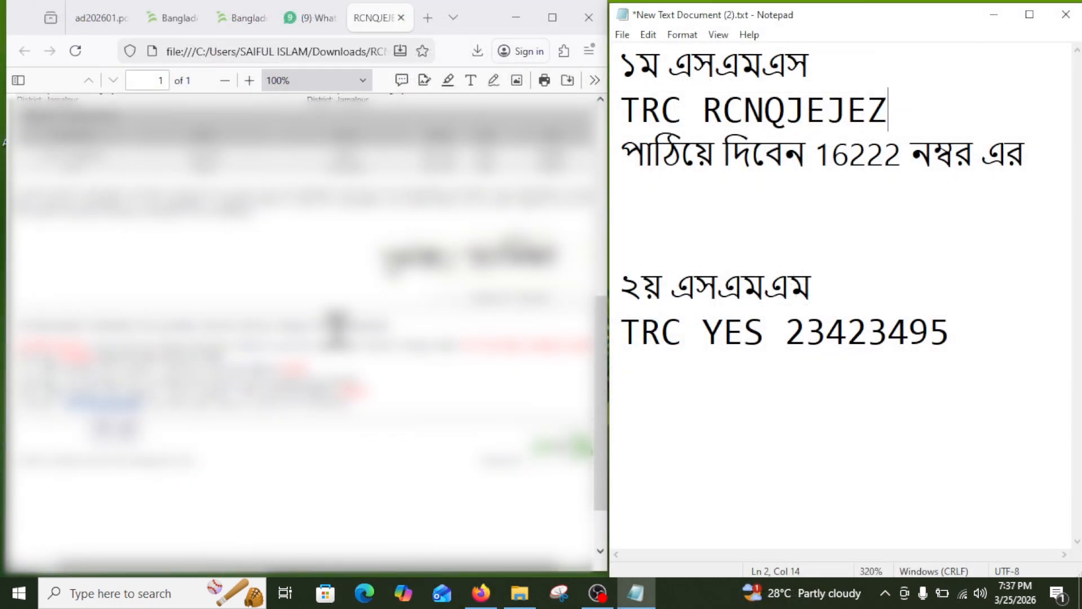
{"action": "left_click", "coordinate": [254, 439]}
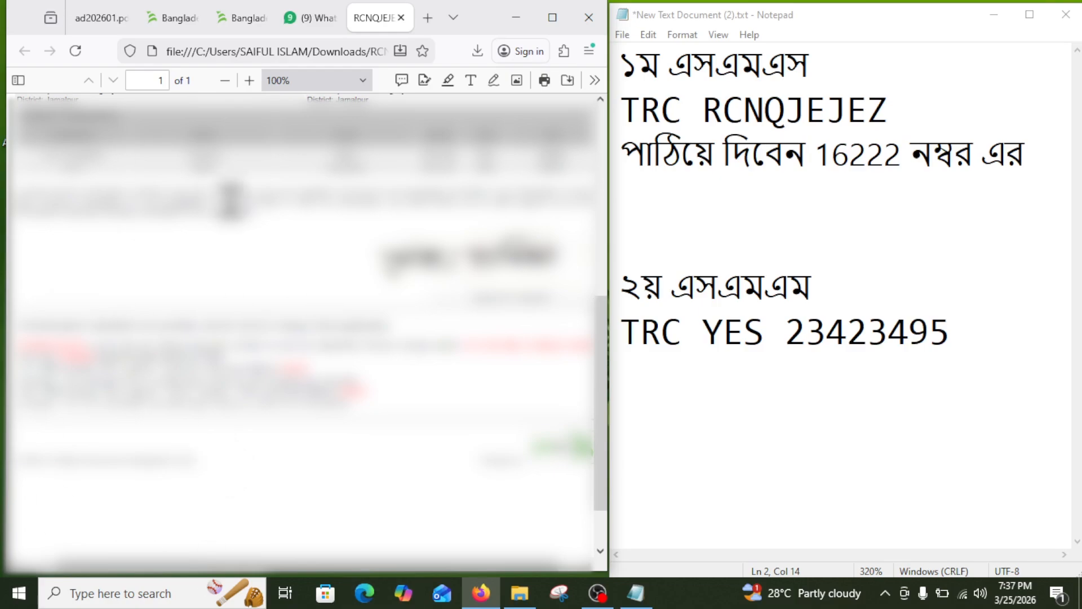
{"action": "scroll", "coordinate": [422, 279], "scroll_direction": "up", "scroll_amount": 7}
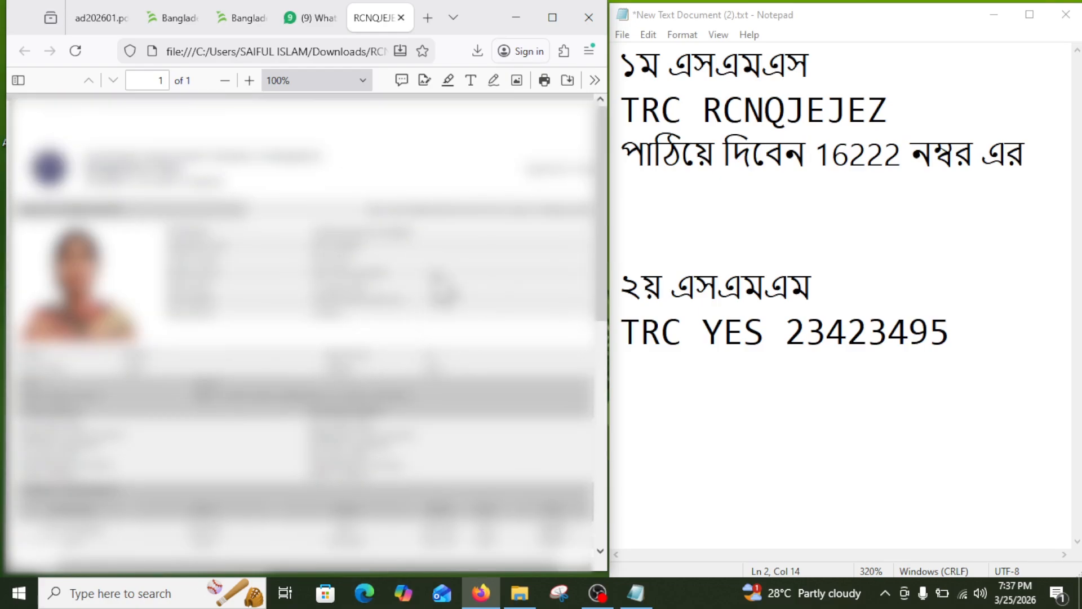
{"action": "key", "text": "ctrl+minus"}
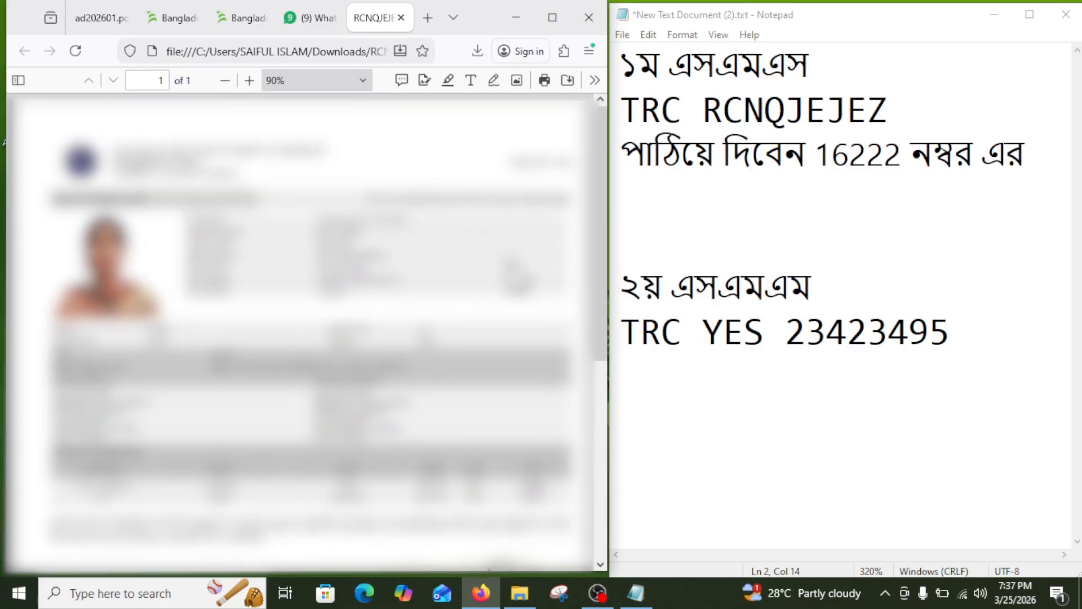
{"action": "scroll", "coordinate": [286, 227], "scroll_direction": "down", "scroll_amount": 5}
{"action": "scroll", "coordinate": [286, 225], "scroll_direction": "up", "scroll_amount": 5}
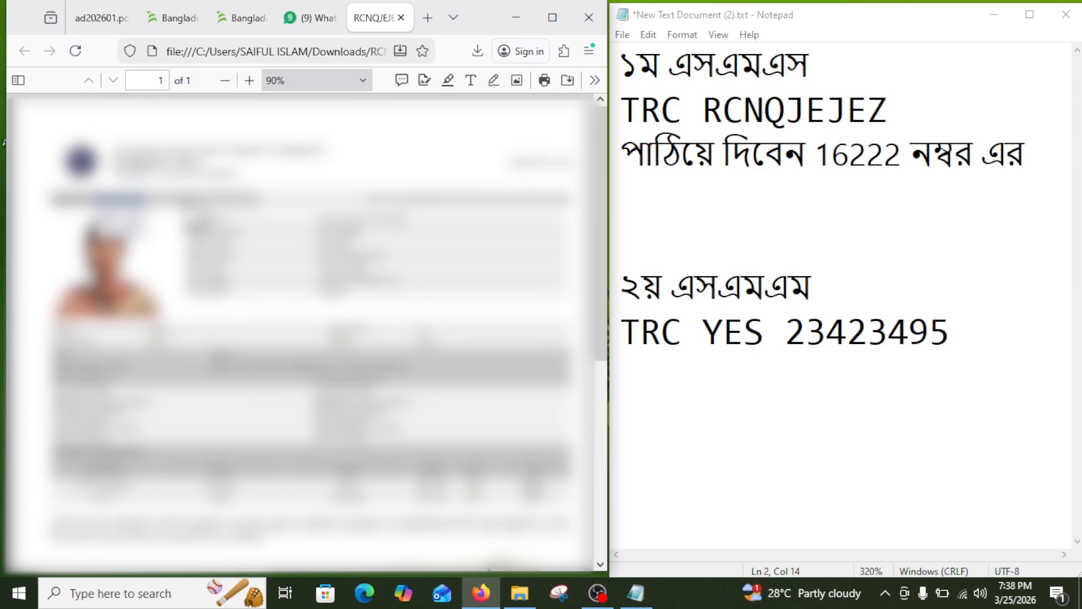
{"action": "scroll", "coordinate": [305, 332], "scroll_direction": "down", "scroll_amount": 5}
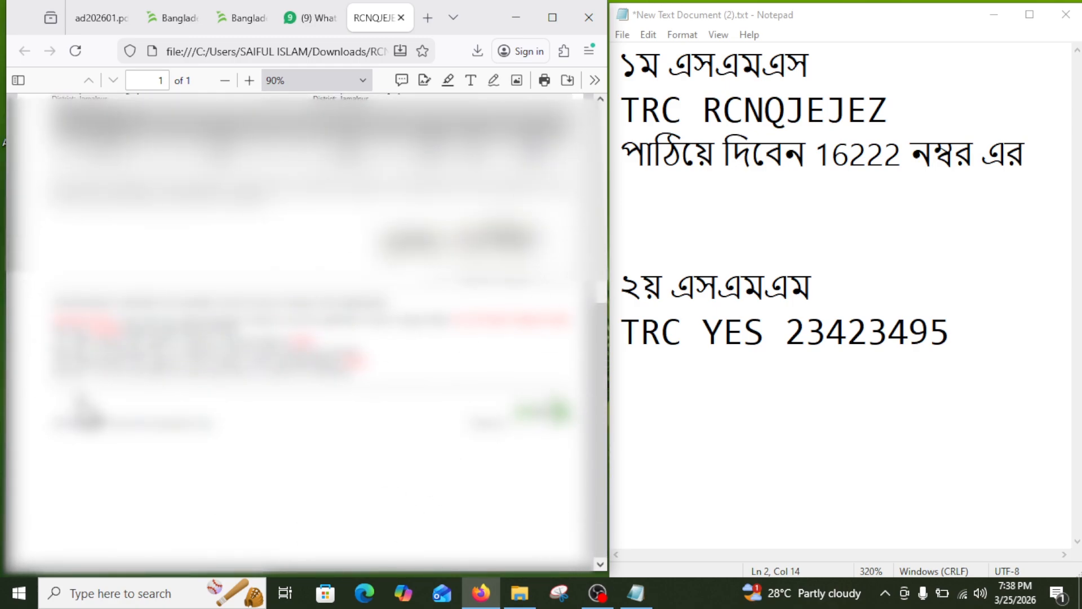
{"action": "left_click_drag", "start_coordinate": [54, 309], "coordinate": [361, 374]}
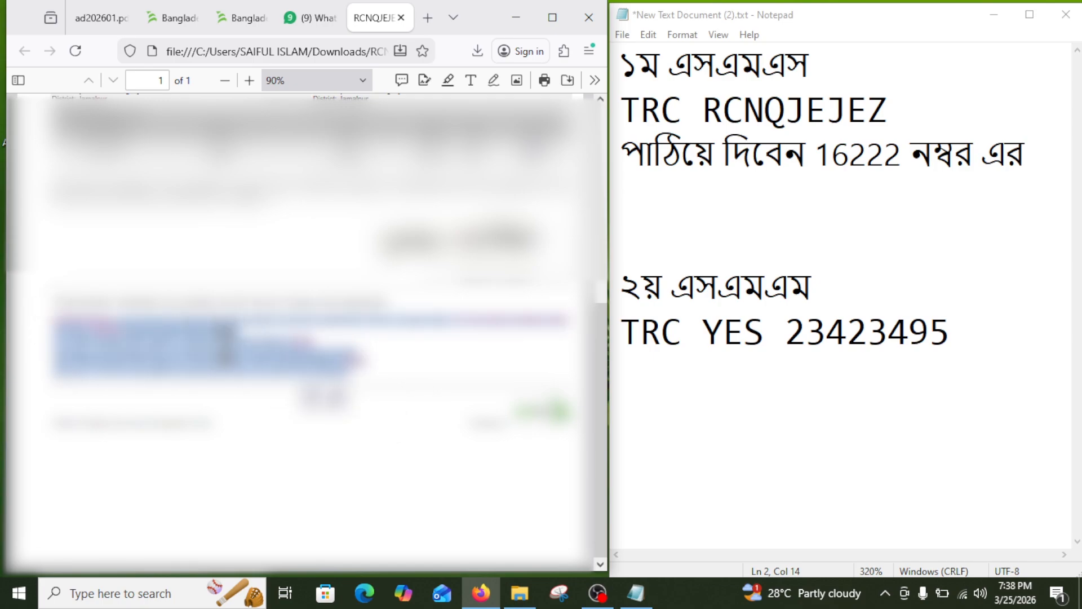
{"action": "left_click", "coordinate": [226, 345]}
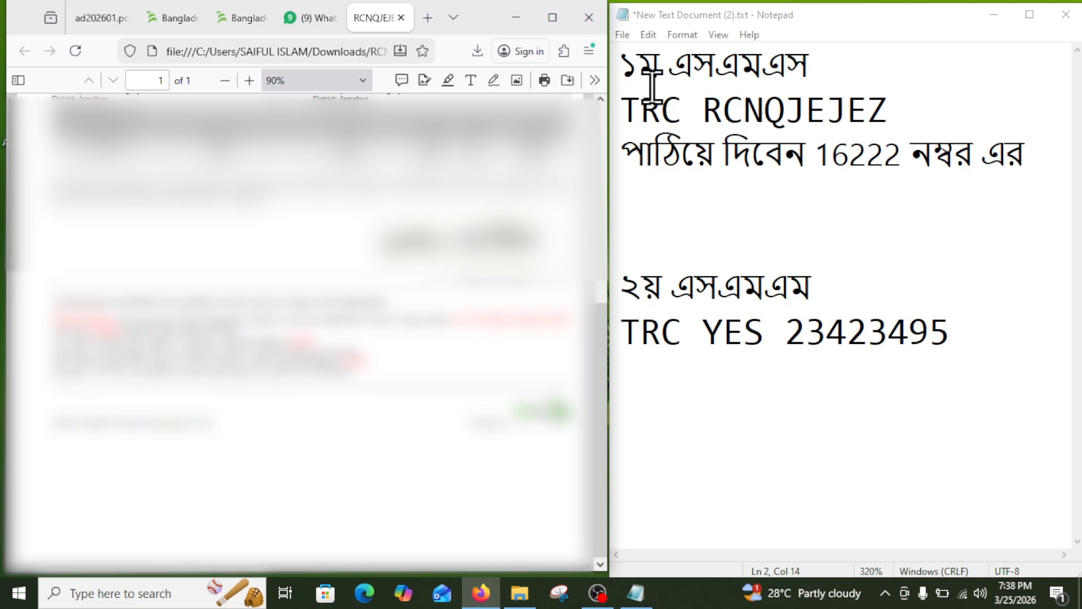
In Notepad, delete the trailing word এর from the end of line 3.
{"action": "left_click", "coordinate": [648, 65]}
{"action": "left_click", "coordinate": [870, 63]}
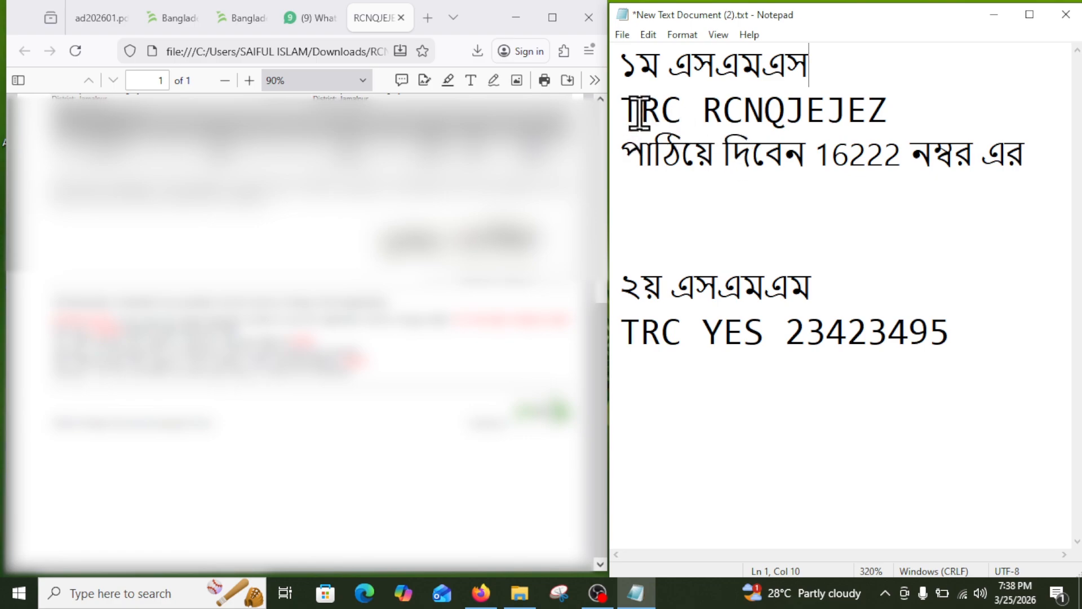
{"action": "left_click_drag", "start_coordinate": [627, 111], "coordinate": [674, 113]}
{"action": "left_click", "coordinate": [702, 107]}
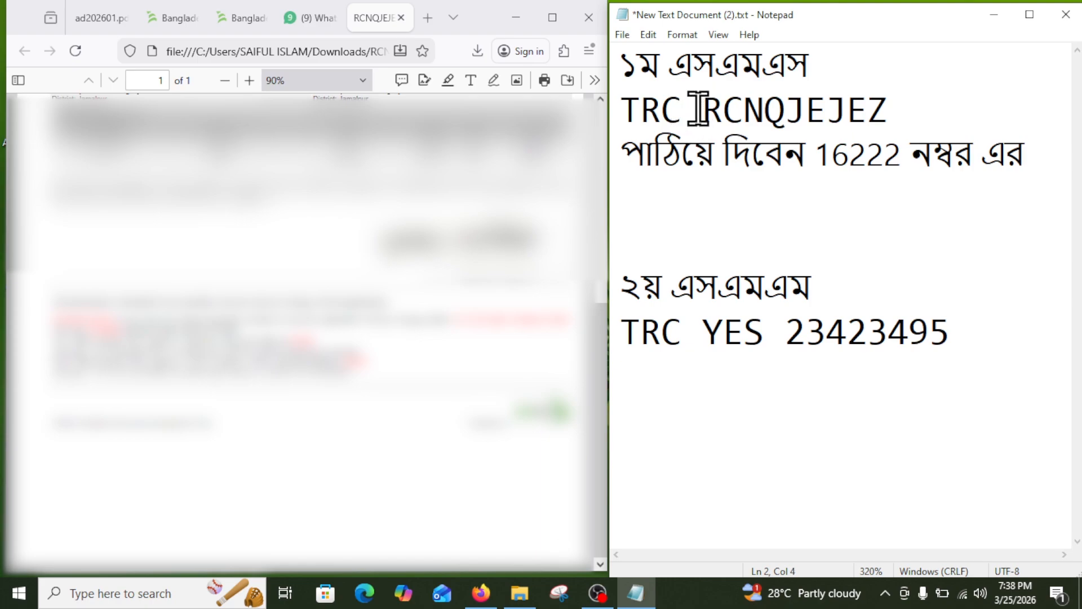
{"action": "left_click_drag", "start_coordinate": [707, 110], "coordinate": [897, 110]}
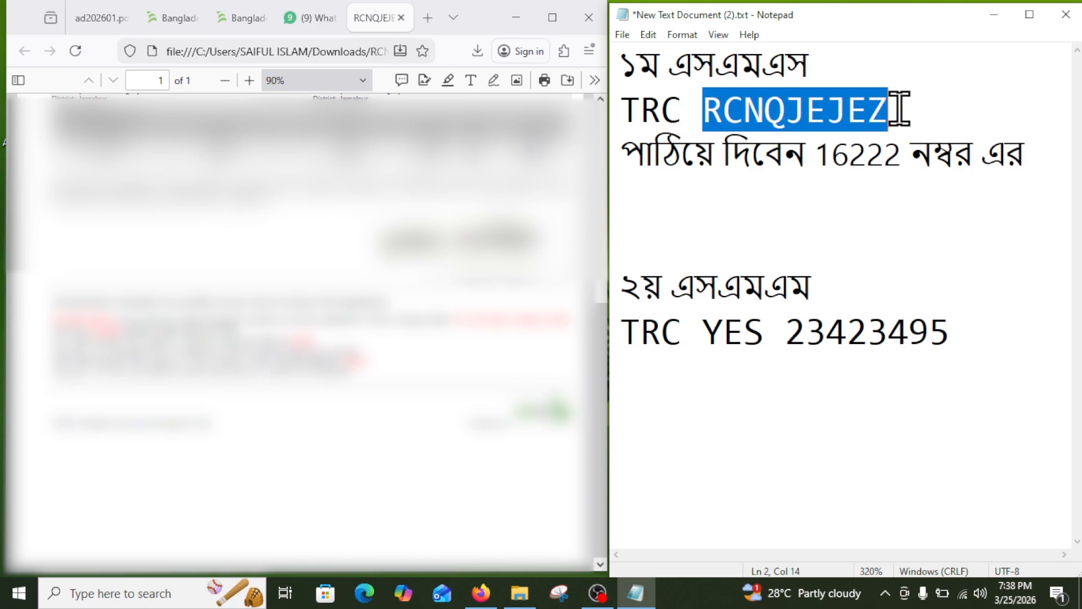
{"action": "left_click", "coordinate": [845, 110]}
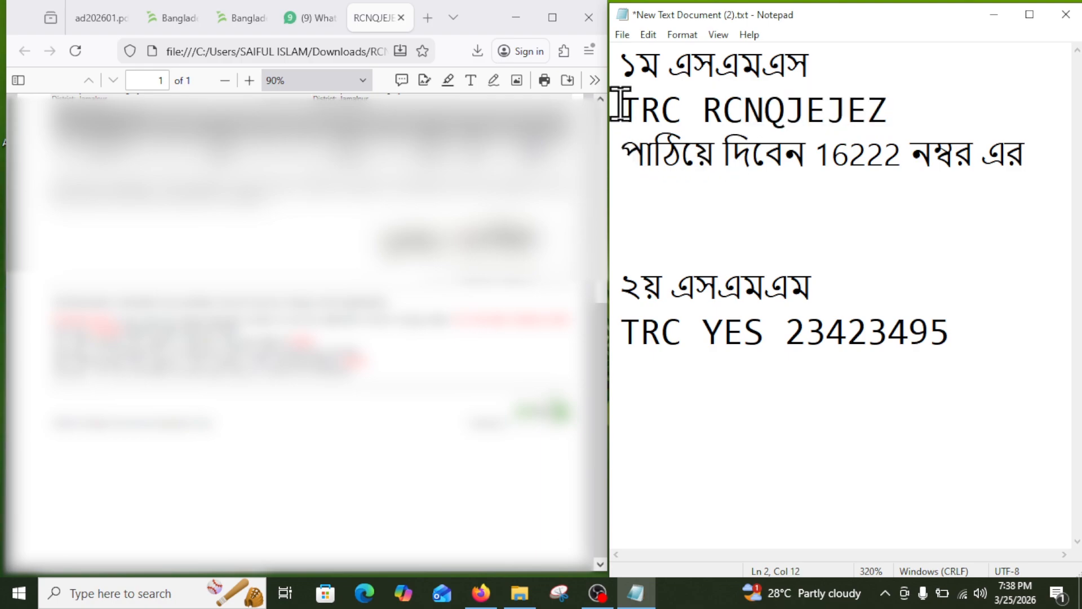
{"action": "left_click_drag", "start_coordinate": [621, 107], "coordinate": [893, 90]}
{"action": "left_click_drag", "start_coordinate": [824, 162], "coordinate": [901, 158]}
{"action": "left_click", "coordinate": [981, 153]}
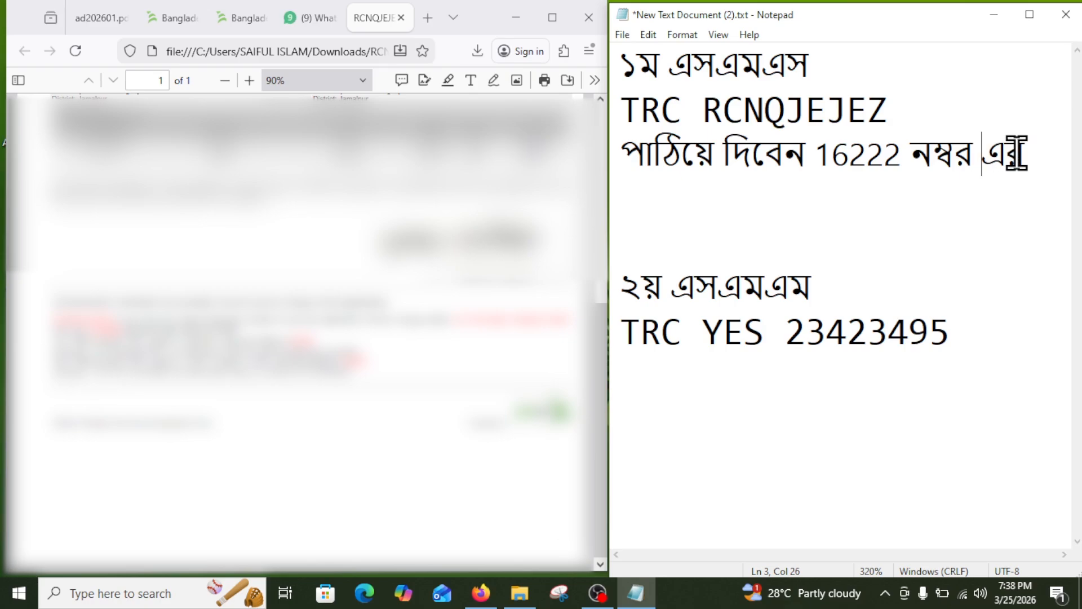
{"action": "left_click_drag", "start_coordinate": [1018, 154], "coordinate": [981, 153]}
{"action": "key", "text": "BackSpace"}
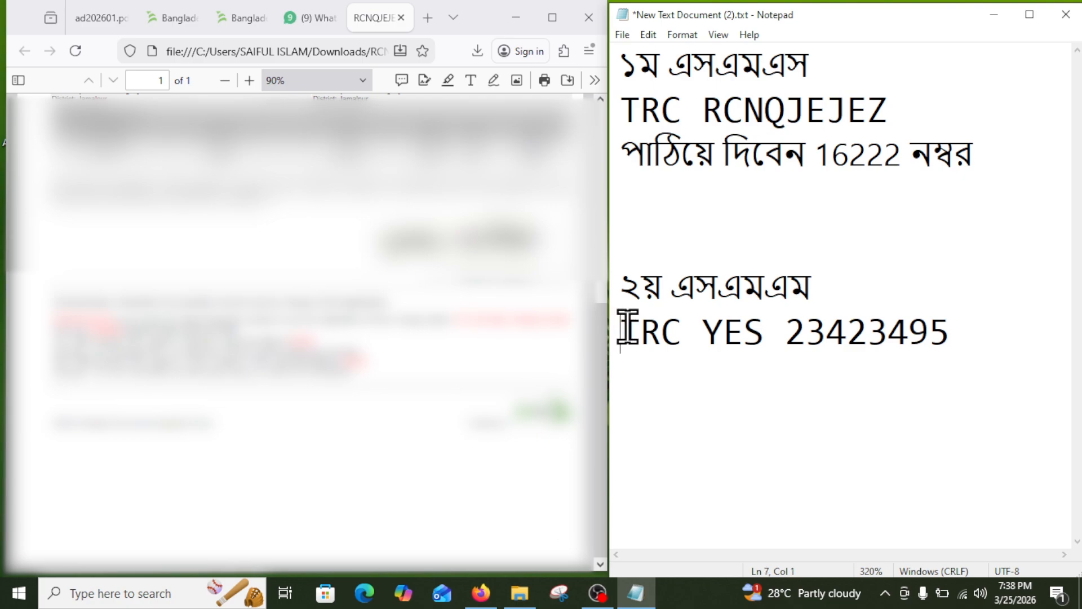
Start a new line under the second message's TRC YES line and close the Firefox PDF window.
{"action": "left_click_drag", "start_coordinate": [620, 330], "coordinate": [766, 320]}
{"action": "left_click", "coordinate": [703, 330]}
{"action": "left_click", "coordinate": [784, 345]}
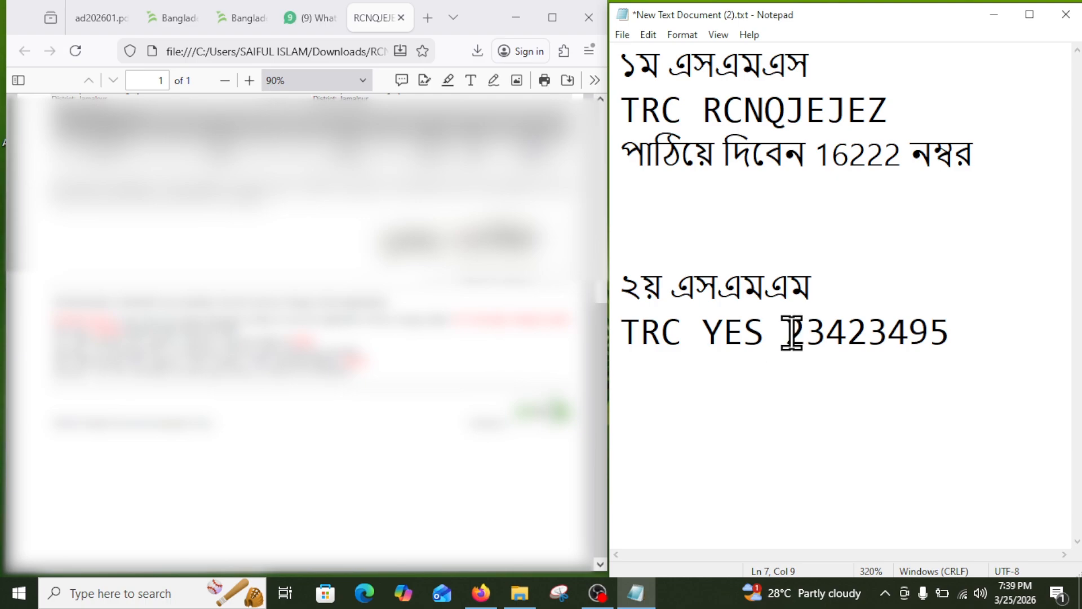
{"action": "left_click_drag", "start_coordinate": [787, 333], "coordinate": [949, 324]}
{"action": "left_click", "coordinate": [957, 334]}
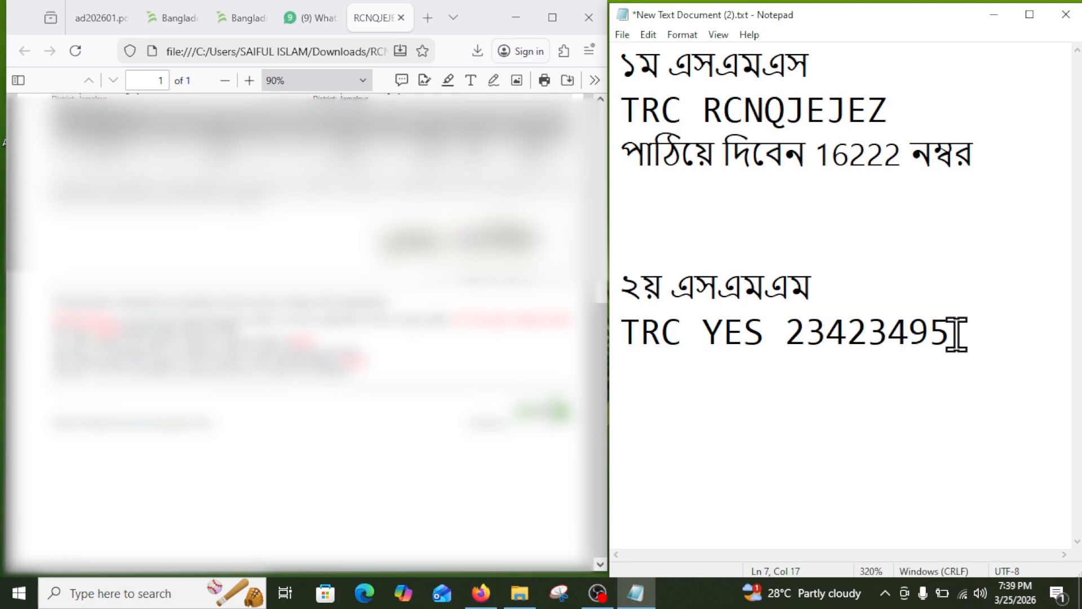
{"action": "key", "text": "Return"}
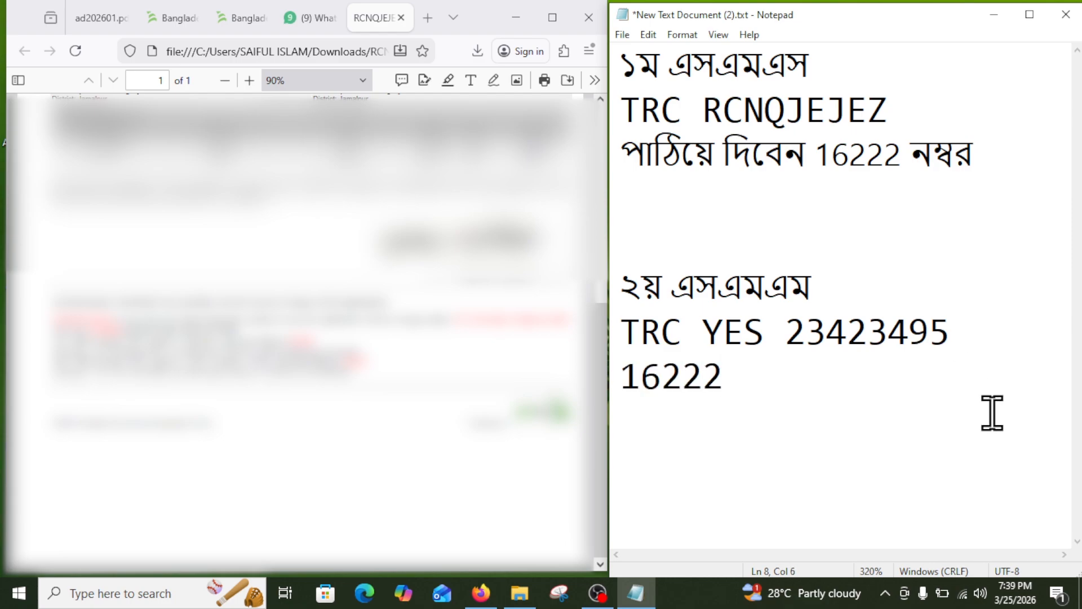
{"action": "left_click", "coordinate": [594, 17]}
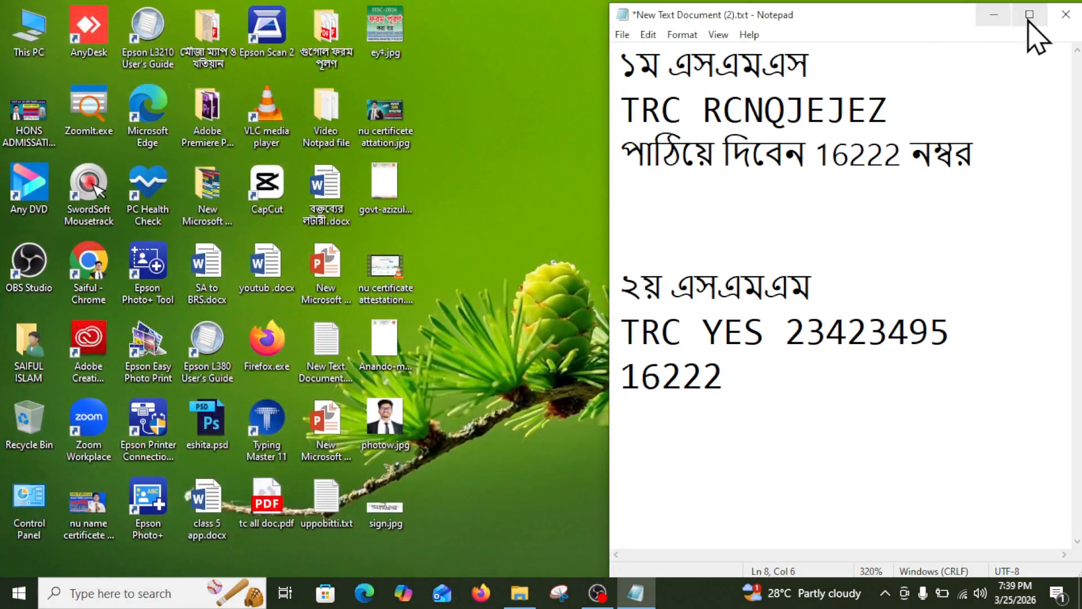
Maximize Notepad, zoom in and review the SMS payment instruction lines.
{"action": "left_click", "coordinate": [1031, 15]}
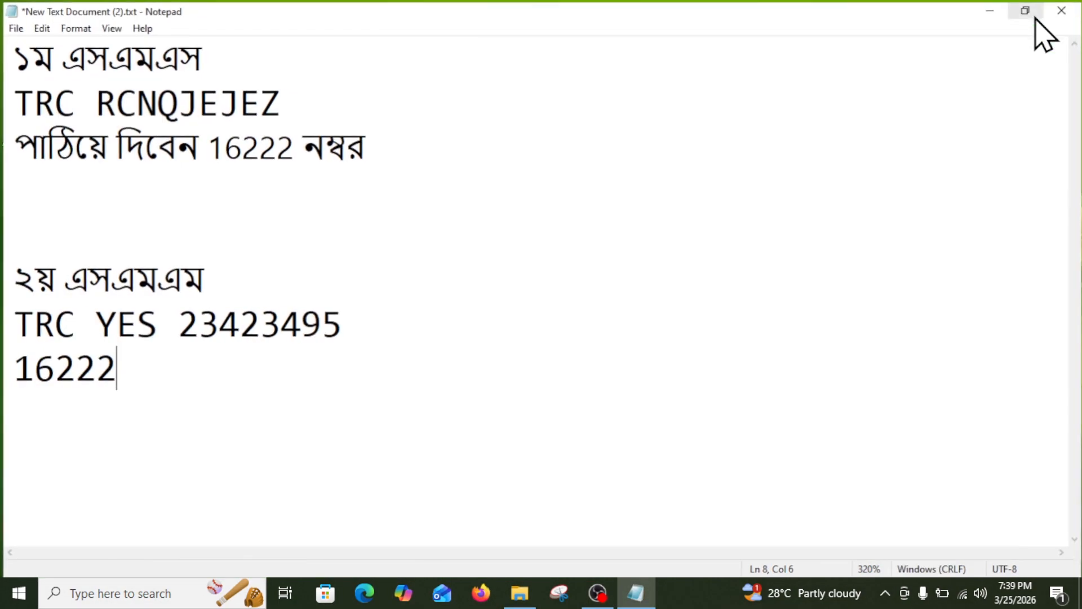
{"action": "scroll", "coordinate": [141, 349], "scroll_direction": "up", "scroll_amount": 5}
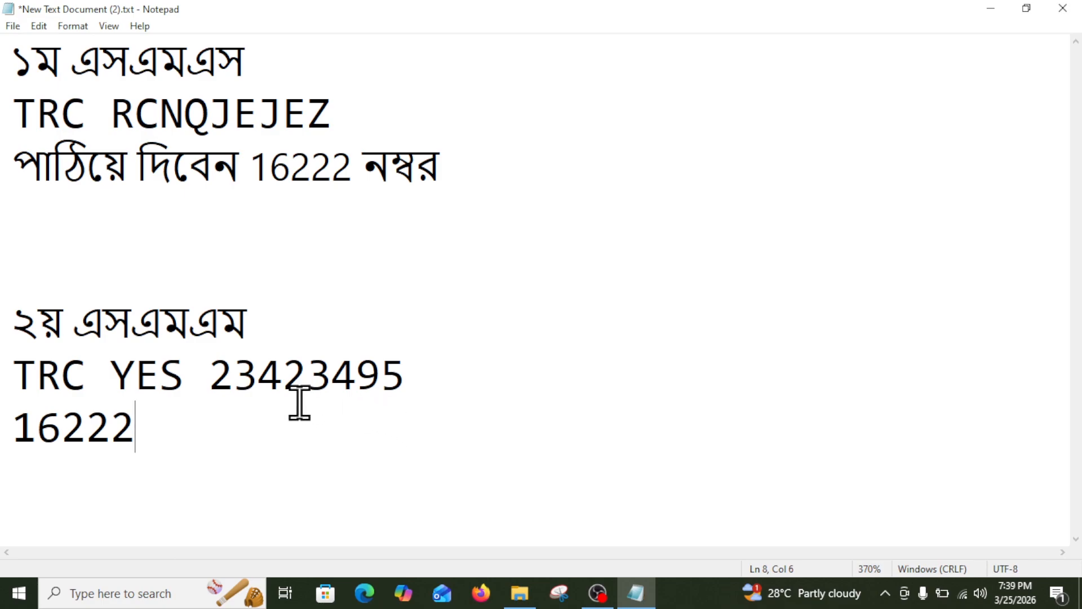
{"action": "left_click_drag", "start_coordinate": [160, 437], "coordinate": [15, 79]}
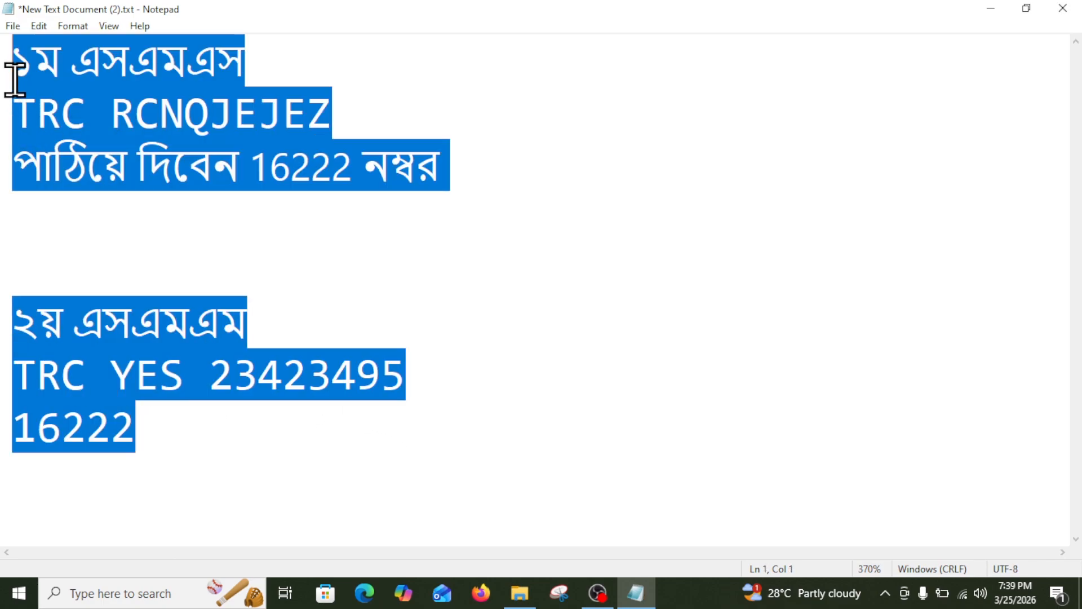
{"action": "left_click", "coordinate": [288, 267]}
{"action": "left_click_drag", "start_coordinate": [203, 452], "coordinate": [180, 428]}
{"action": "left_click", "coordinate": [31, 79]}
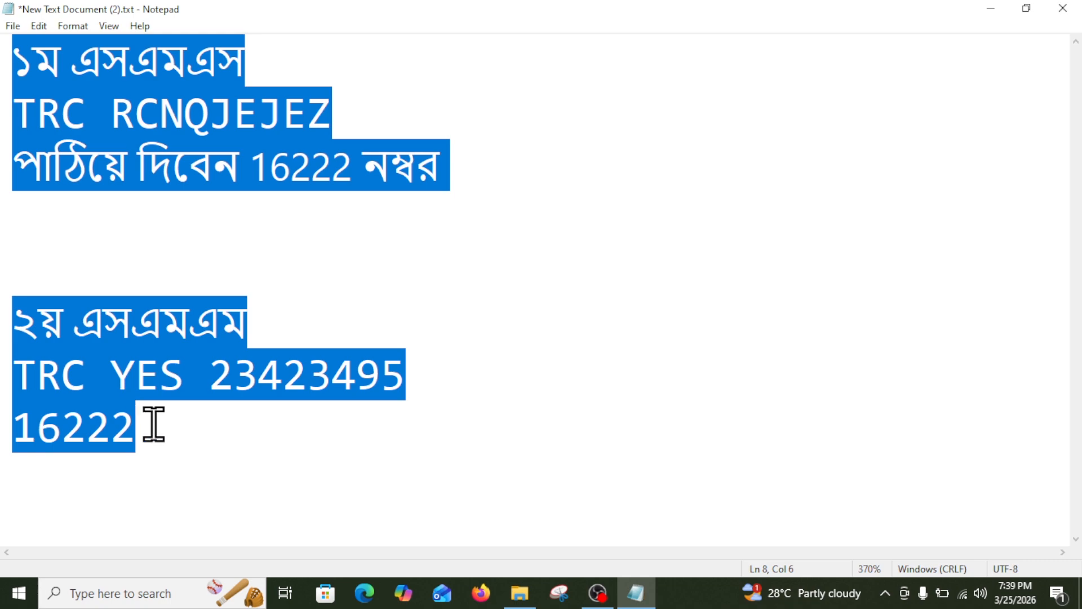
Check the 16222 number on the last line, then close Notepad, saving the changes.
{"action": "left_click_drag", "start_coordinate": [154, 424], "coordinate": [6, 403]}
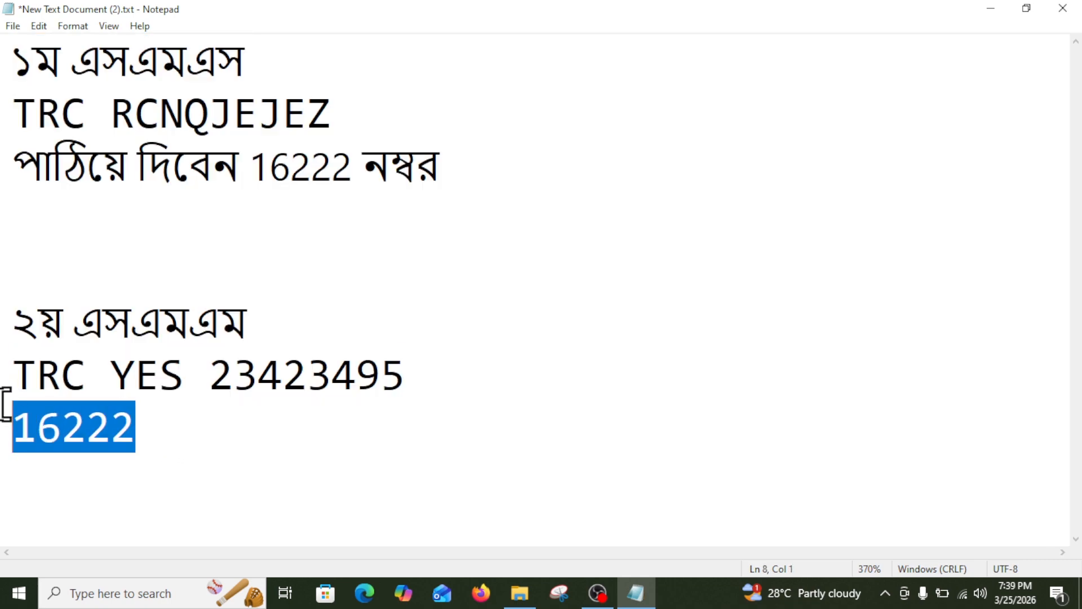
{"action": "left_click", "coordinate": [305, 451]}
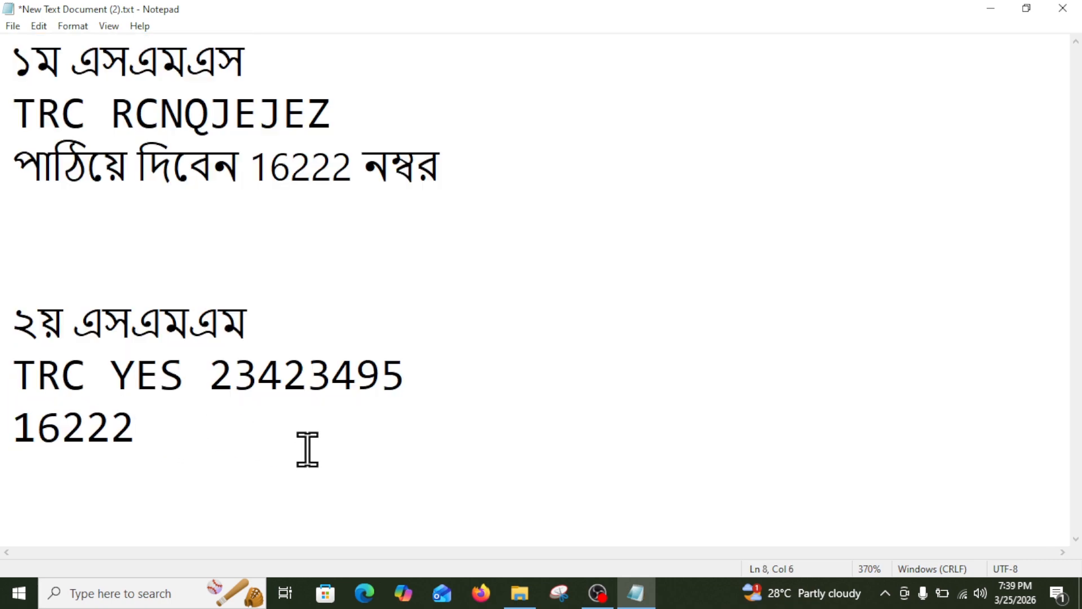
{"action": "left_click", "coordinate": [1076, 16]}
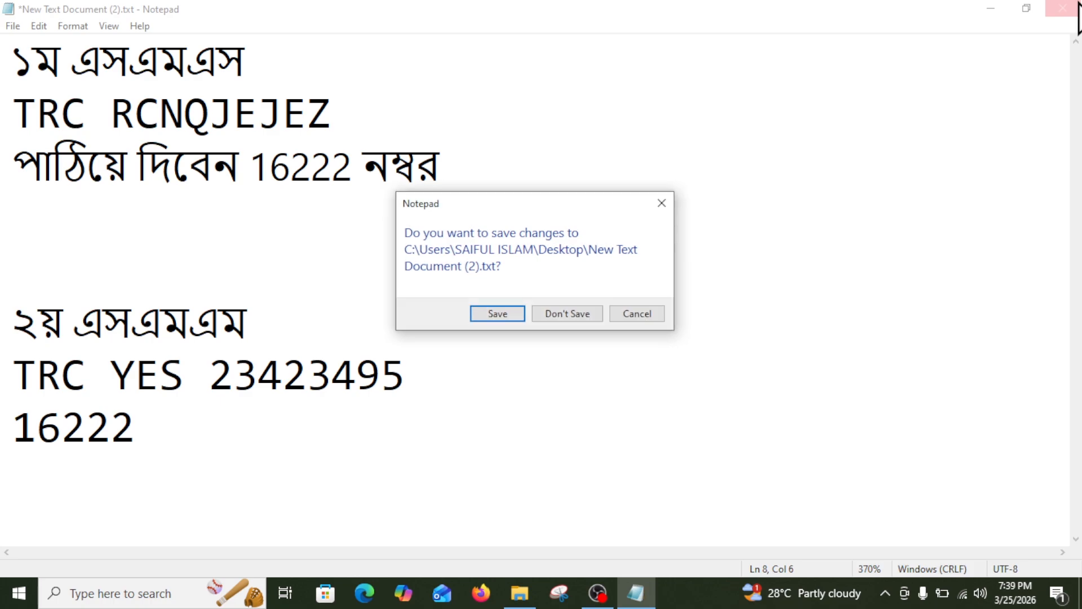
{"action": "left_click", "coordinate": [516, 317]}
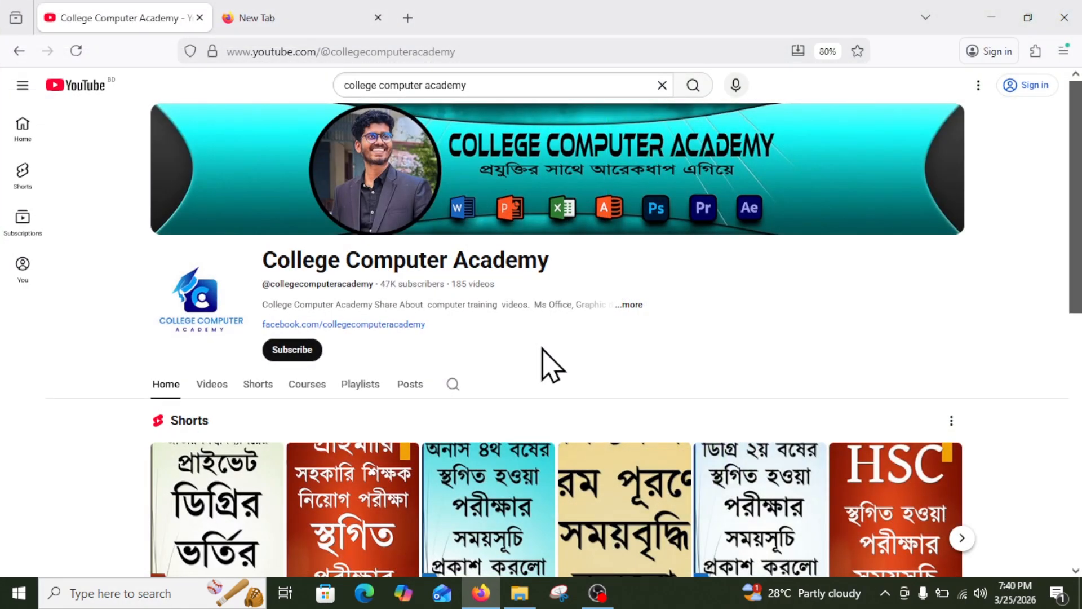
Return to the College Computer Academy YouTube tab and scroll through its channel home page.
{"action": "left_click", "coordinate": [321, 15]}
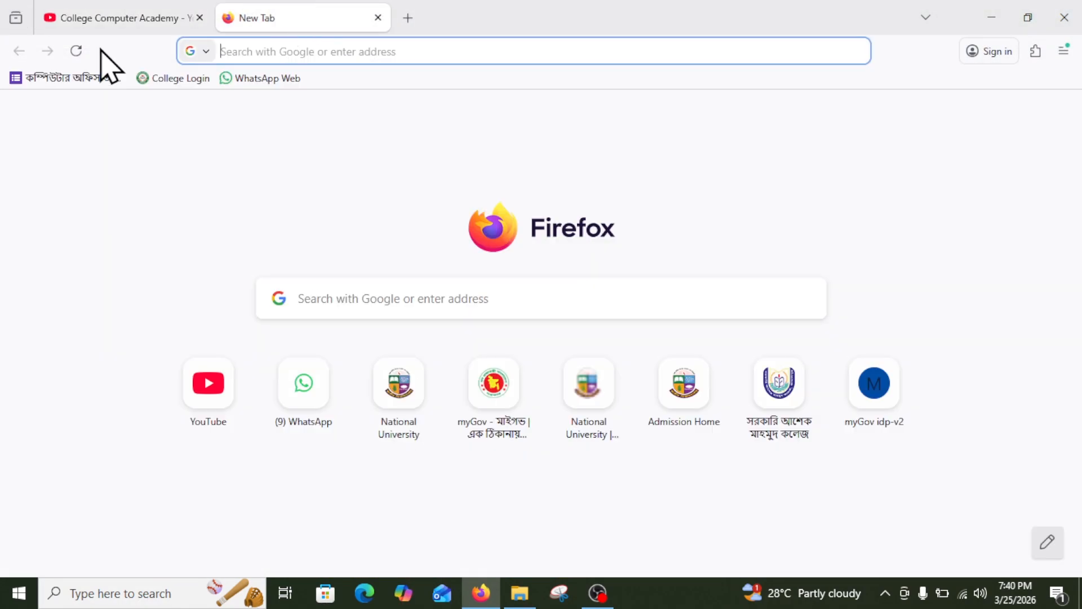
{"action": "left_click", "coordinate": [113, 17]}
{"action": "left_click", "coordinate": [285, 16]}
{"action": "left_click", "coordinate": [154, 17]}
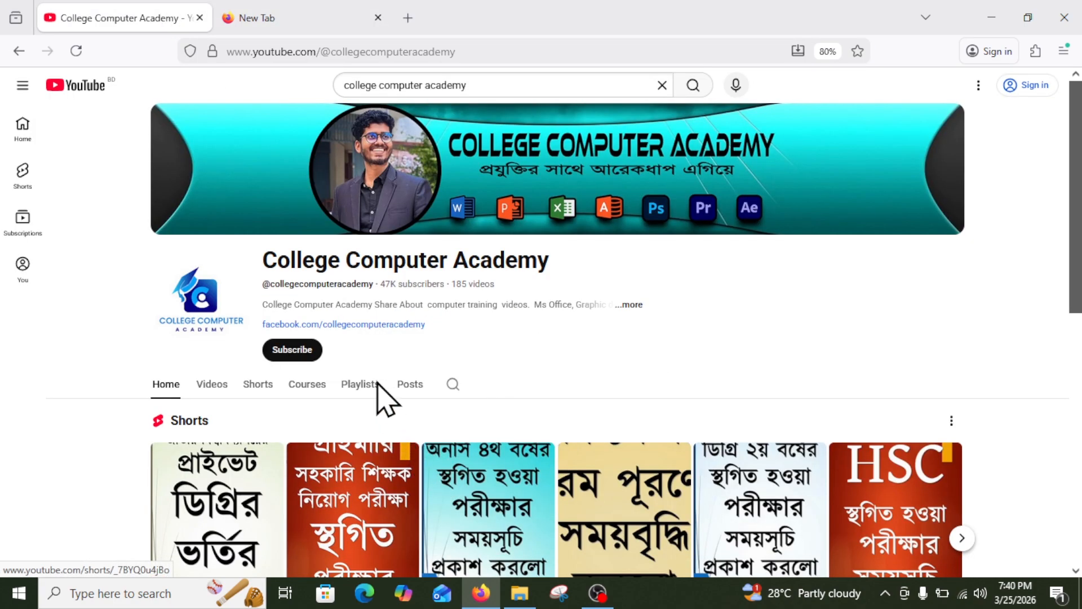
{"action": "scroll", "coordinate": [445, 372], "scroll_direction": "down", "scroll_amount": 1}
{"action": "scroll", "coordinate": [450, 375], "scroll_direction": "down", "scroll_amount": 5}
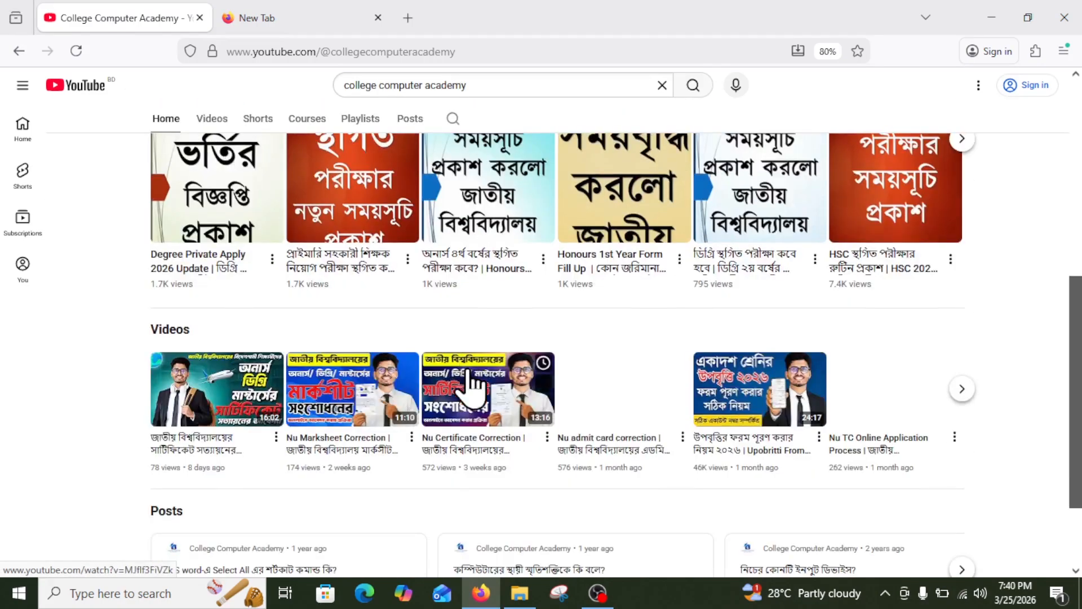
{"action": "scroll", "coordinate": [423, 439], "scroll_direction": "up", "scroll_amount": 6}
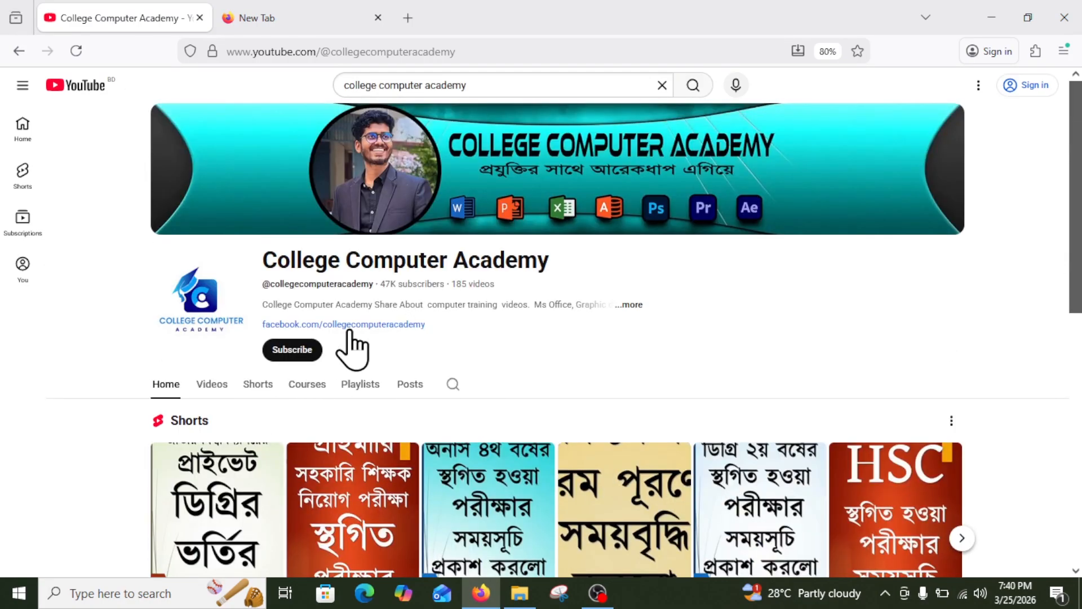